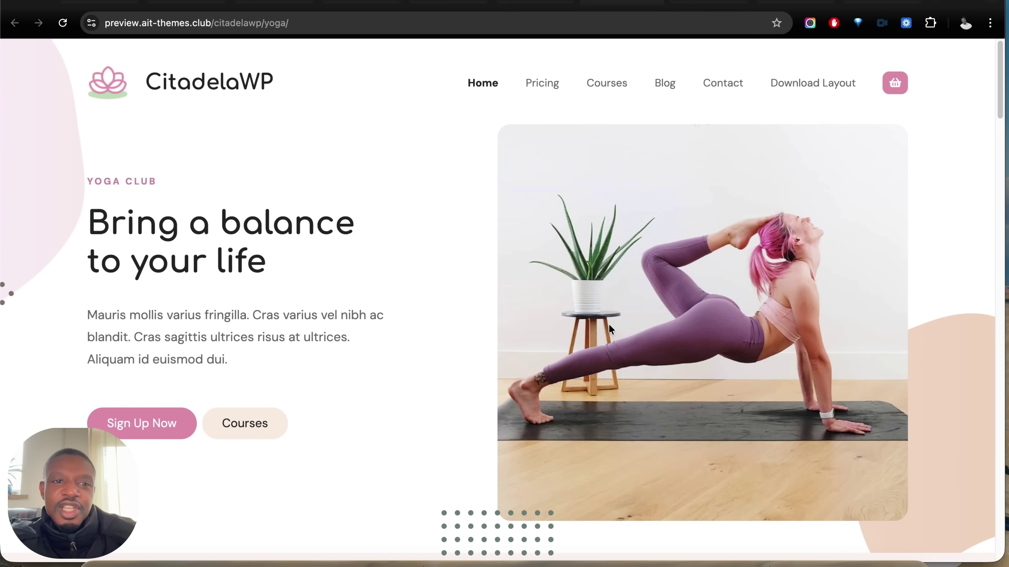
# Look through the CitadelaWP yoga, cosmetics shop and architect demo sites, examining their homepage sections
pyautogui.scroll(-7, 321, 284)
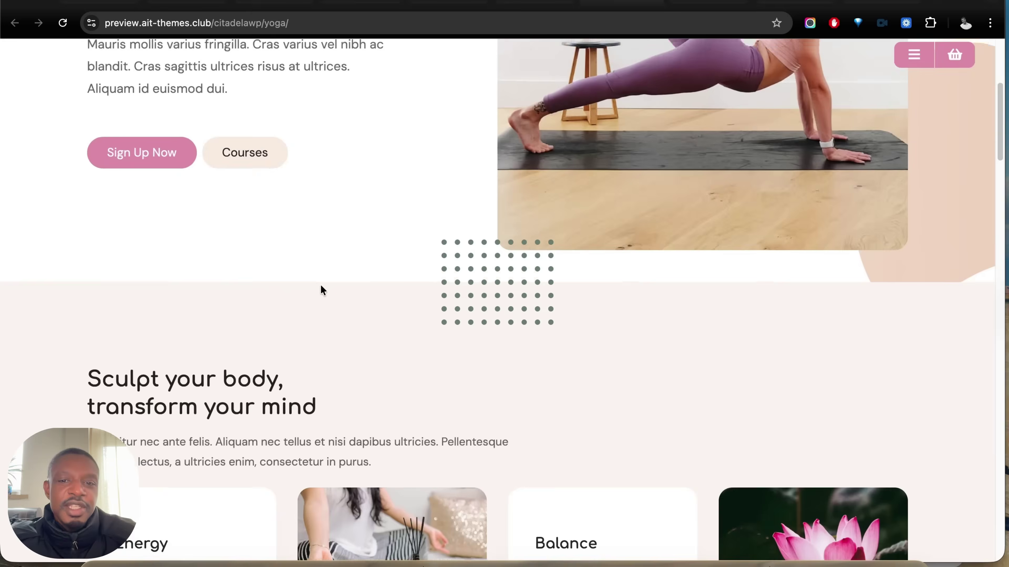
pyautogui.scroll(-8, 440, 318)
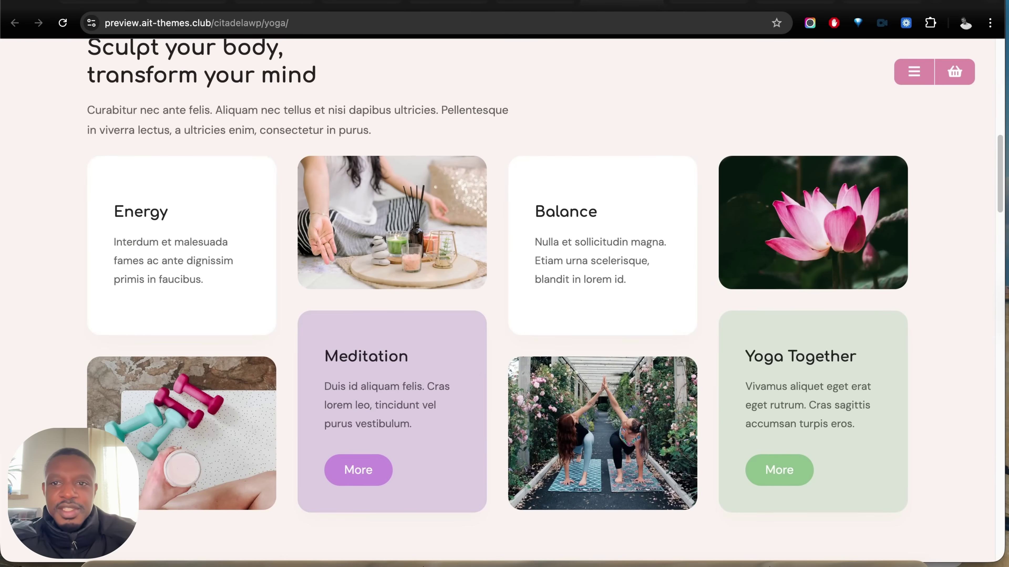
pyautogui.click(792, 3)
pyautogui.scroll(-8, 336, 426)
pyautogui.scroll(20, 336, 426)
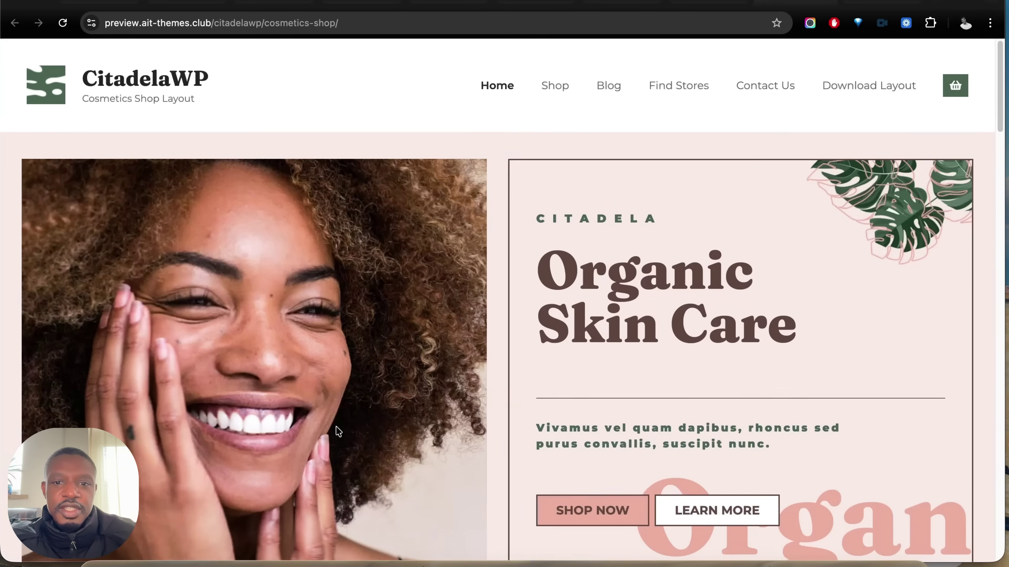
pyautogui.scroll(-10, 462, 215)
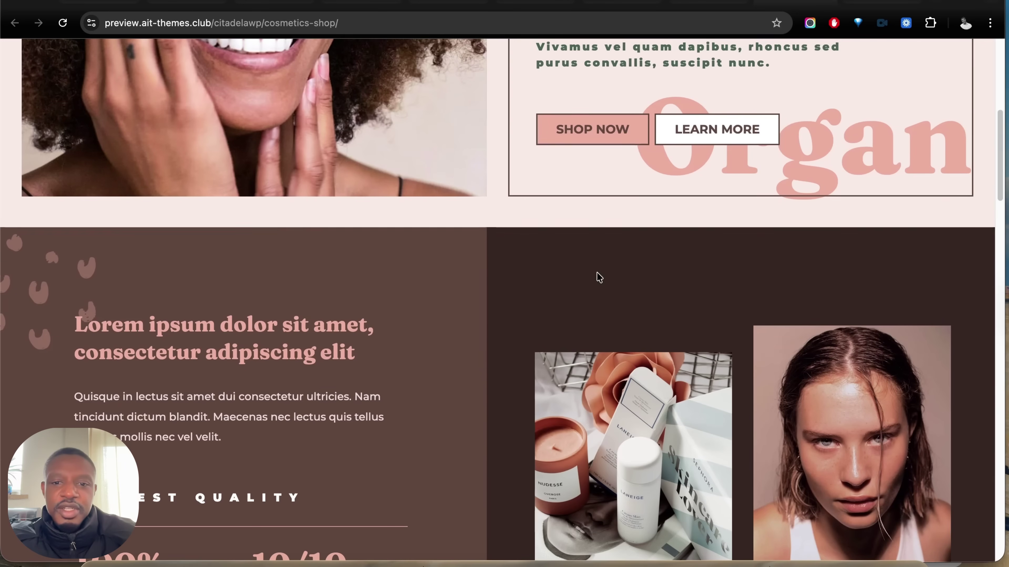
pyautogui.click(858, 4)
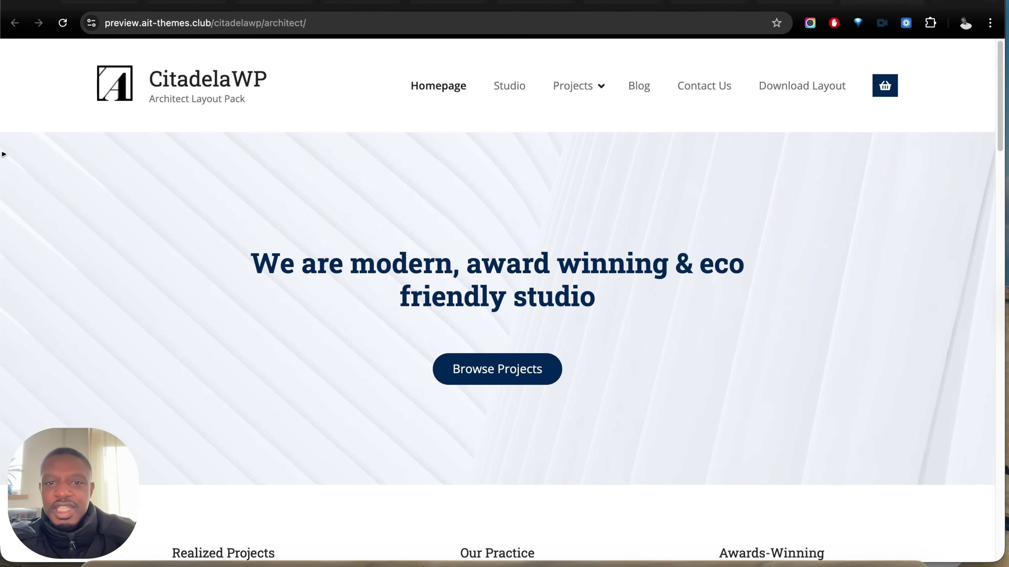
pyautogui.scroll(-5, 523, 322)
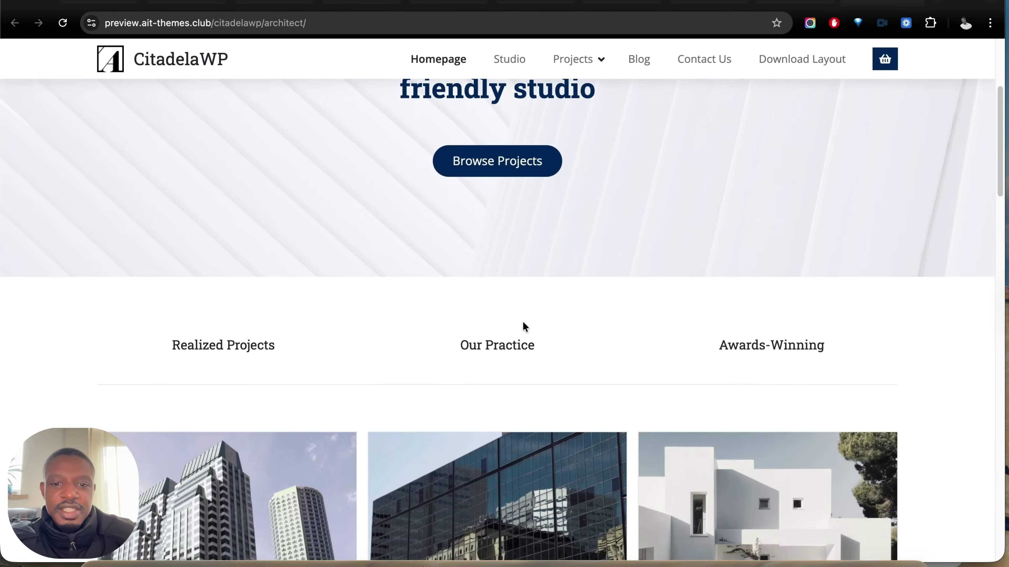
pyautogui.scroll(-13, 523, 323)
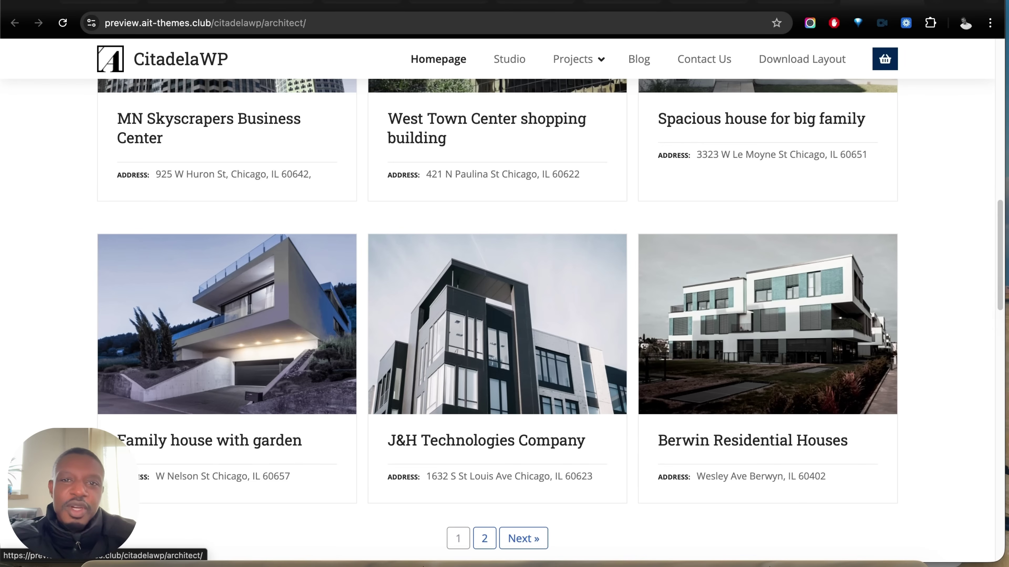
# Switch to the WordPress dashboard and open the upload form for adding a theme as a .zip file
pyautogui.click(512, 2)
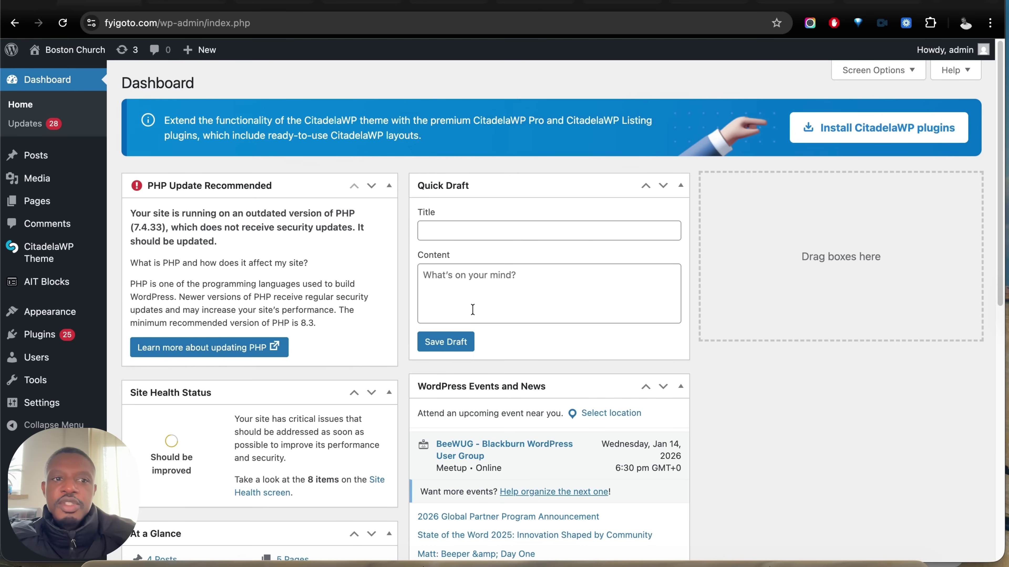
pyautogui.moveTo(57, 316)
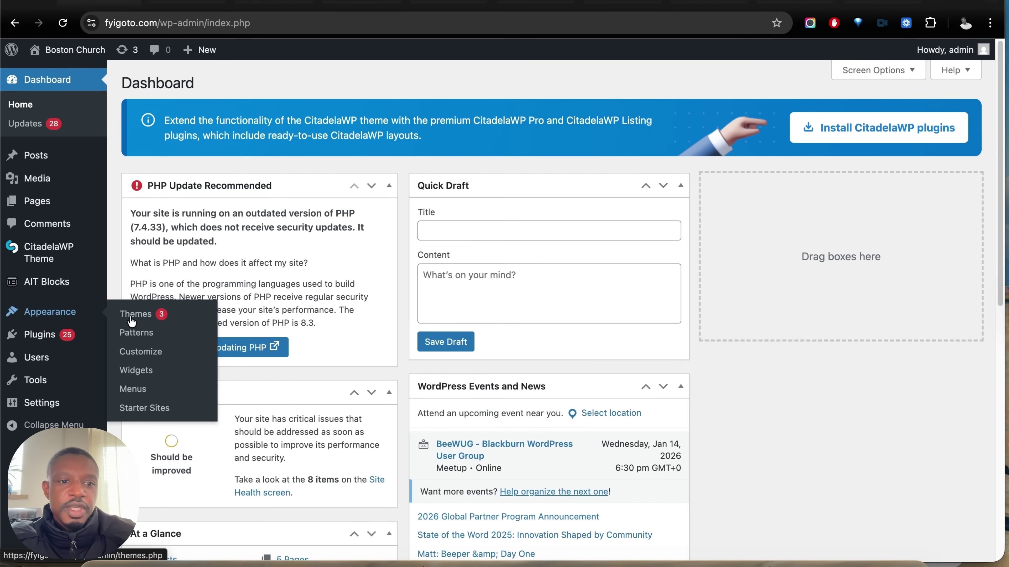
pyautogui.click(149, 318)
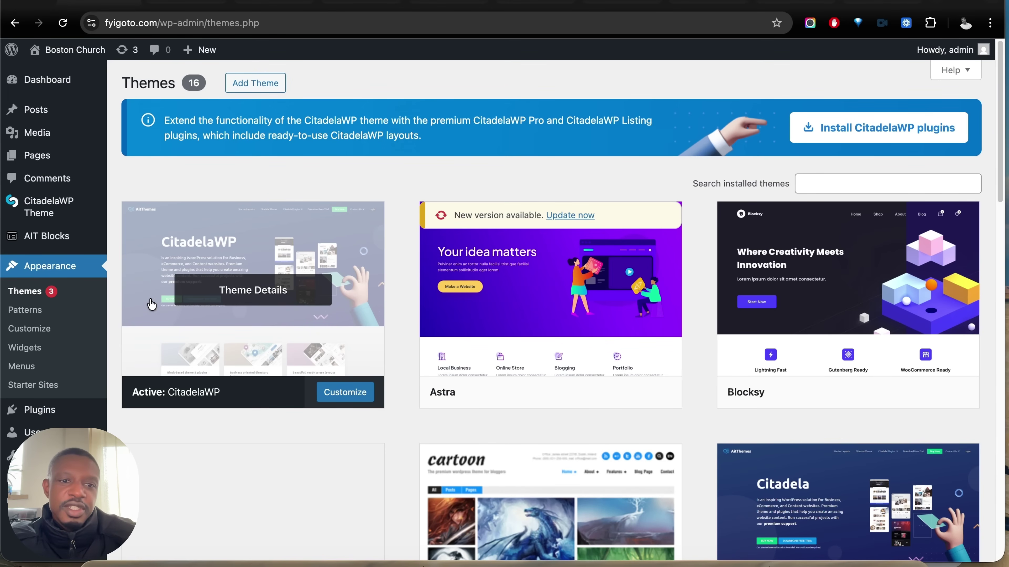
pyautogui.click(251, 89)
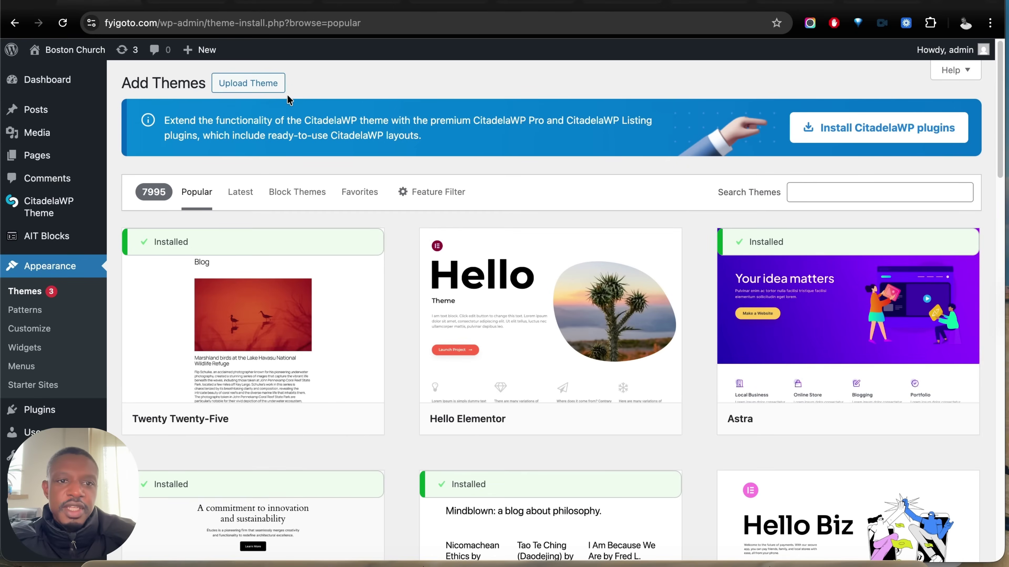
pyautogui.click(263, 88)
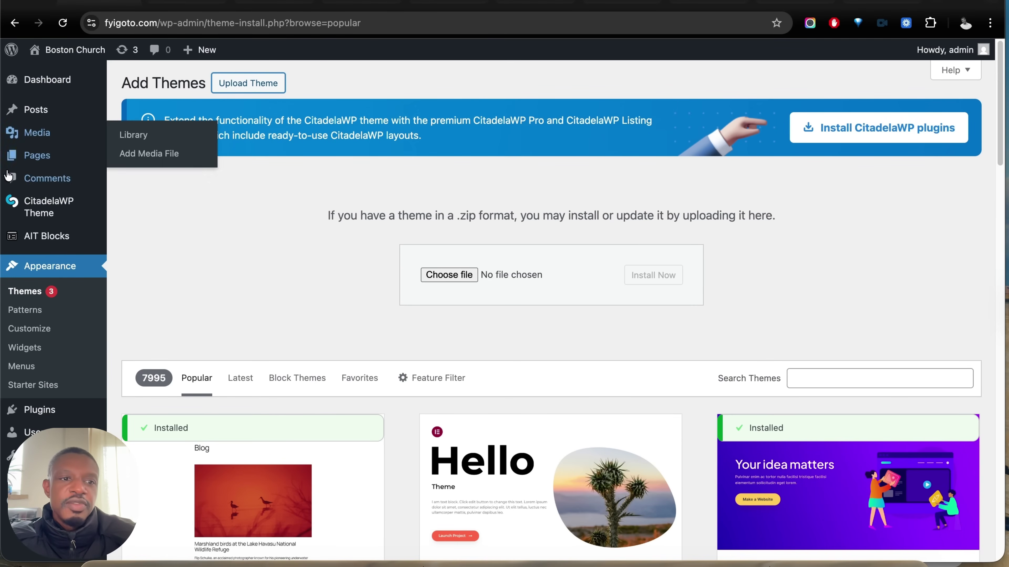
# Install the premium CitadelaWP plugins from the CitadelaWP Theme page
pyautogui.click(61, 212)
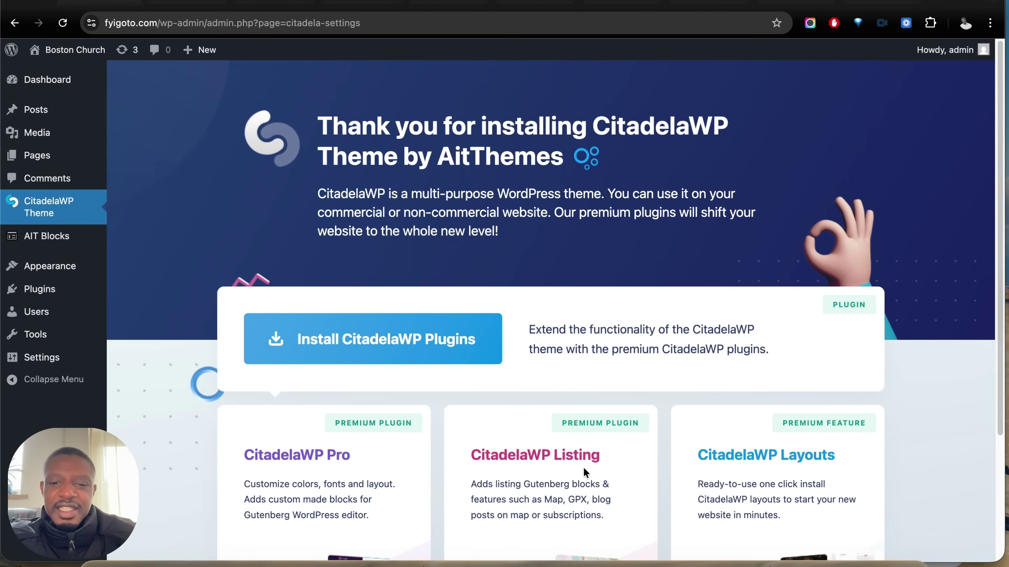
pyautogui.moveTo(592, 456); pyautogui.dragTo(491, 456)
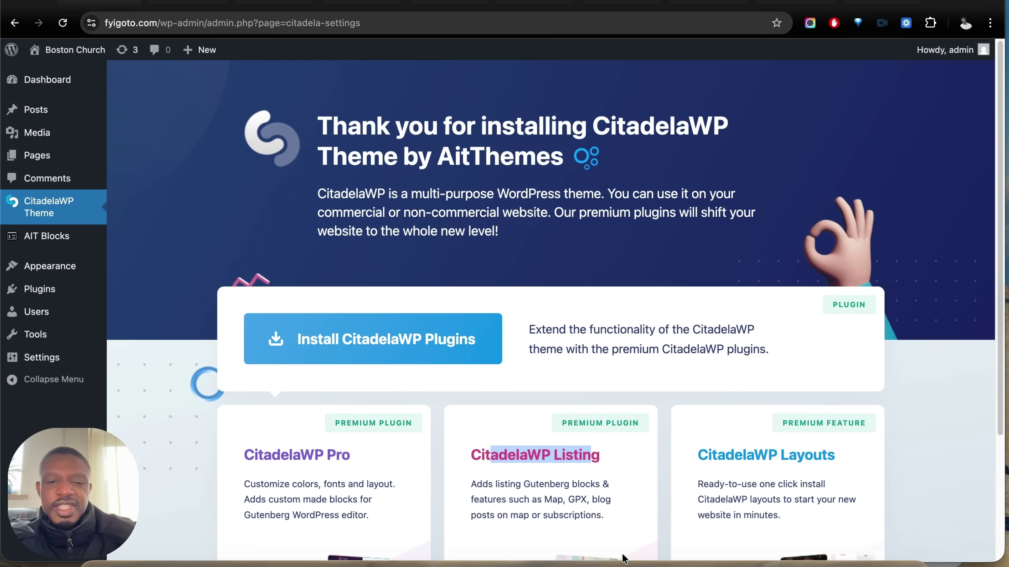
pyautogui.click(345, 330)
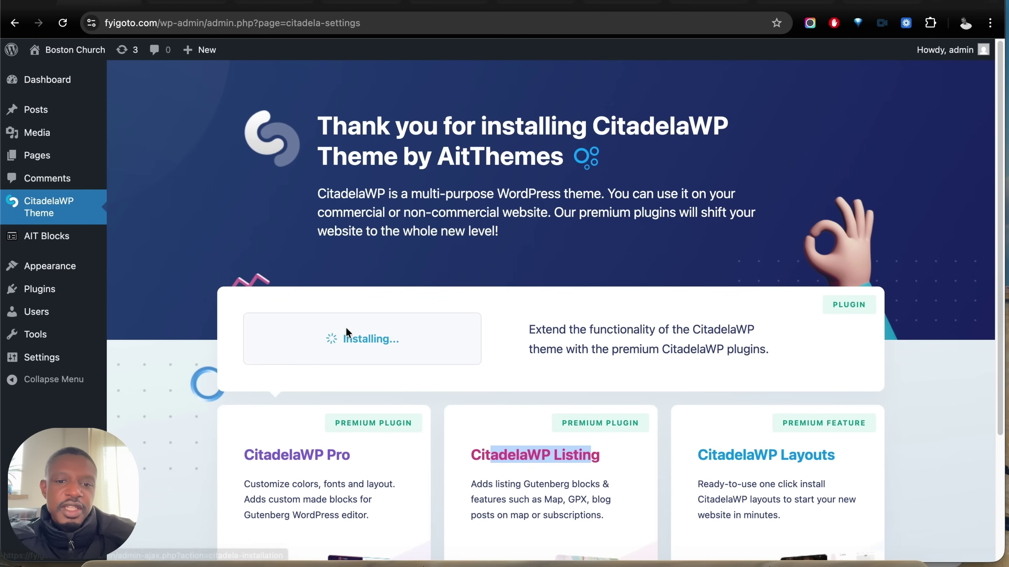
pyautogui.moveTo(108, 273)
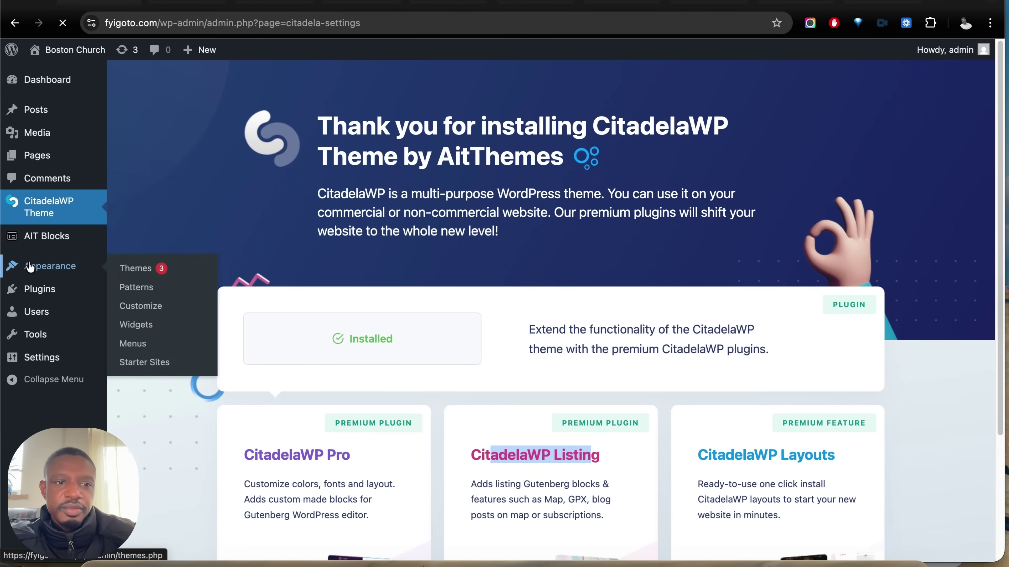
# Import the CitadelaWP Electrician layout and agree to the deletion of all current site content
pyautogui.scroll(-5, 570, 269)
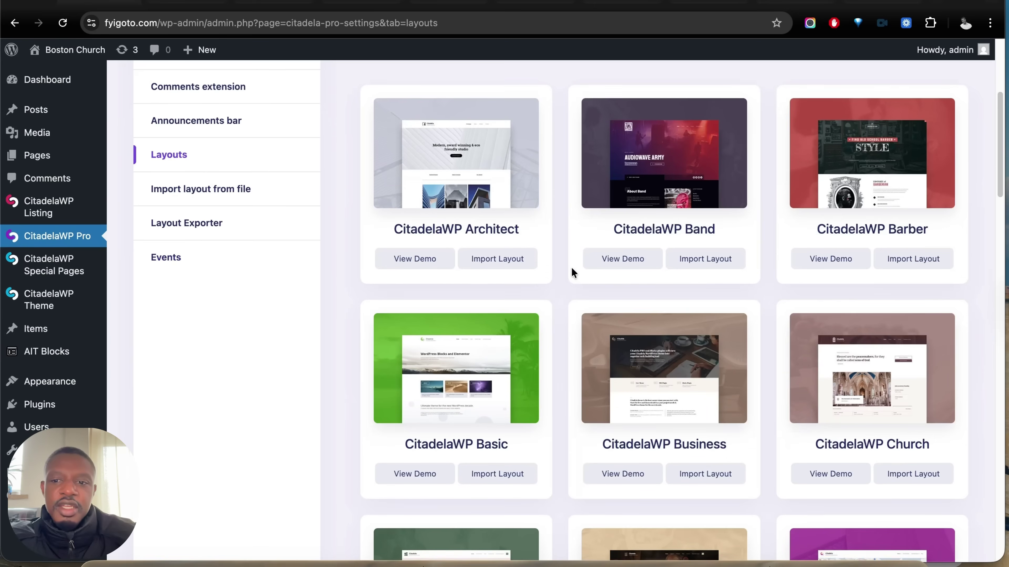
pyautogui.scroll(-6, 571, 269)
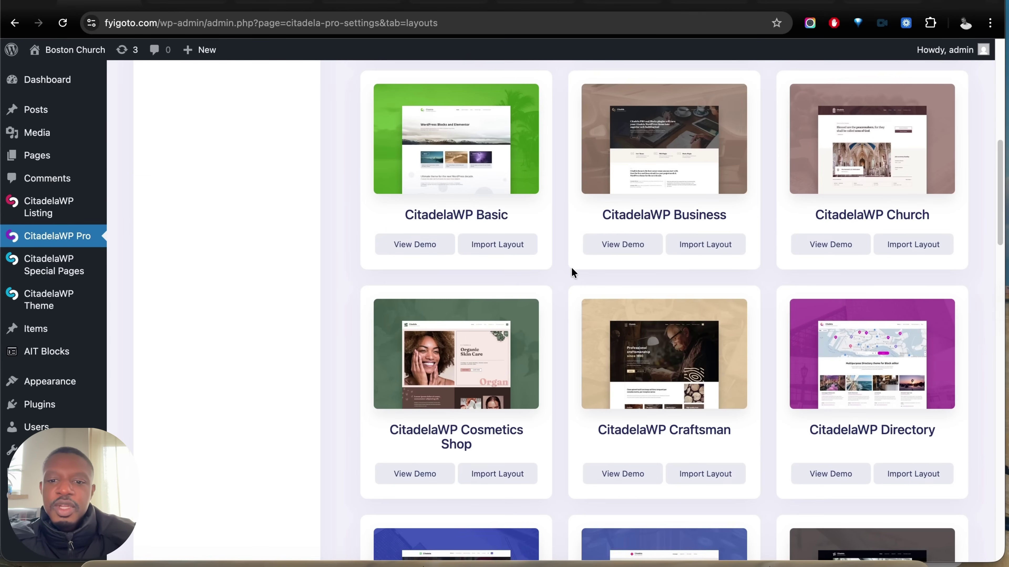
pyautogui.scroll(-5, 571, 269)
pyautogui.scroll(-5, 571, 269)
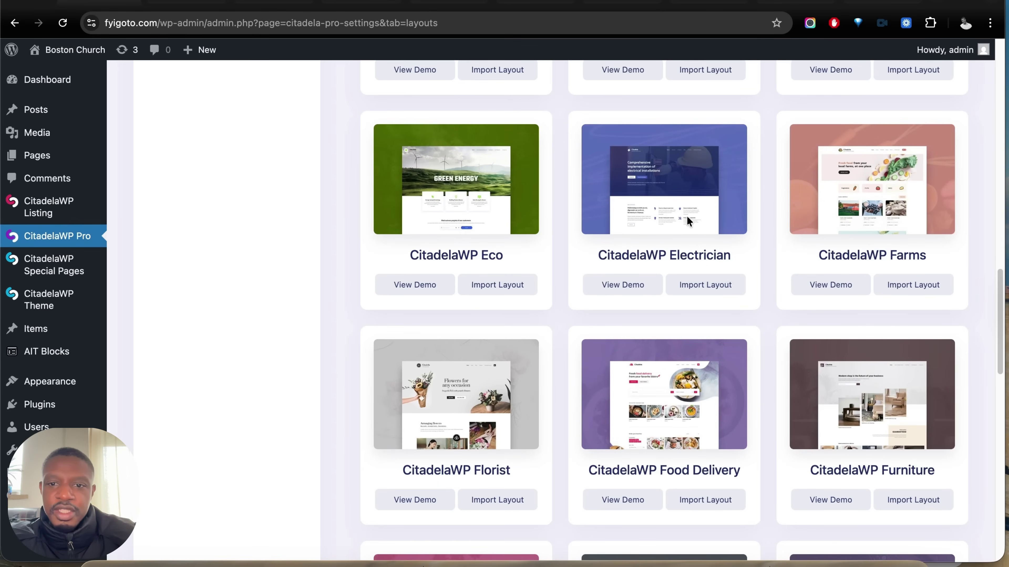
pyautogui.click(705, 294)
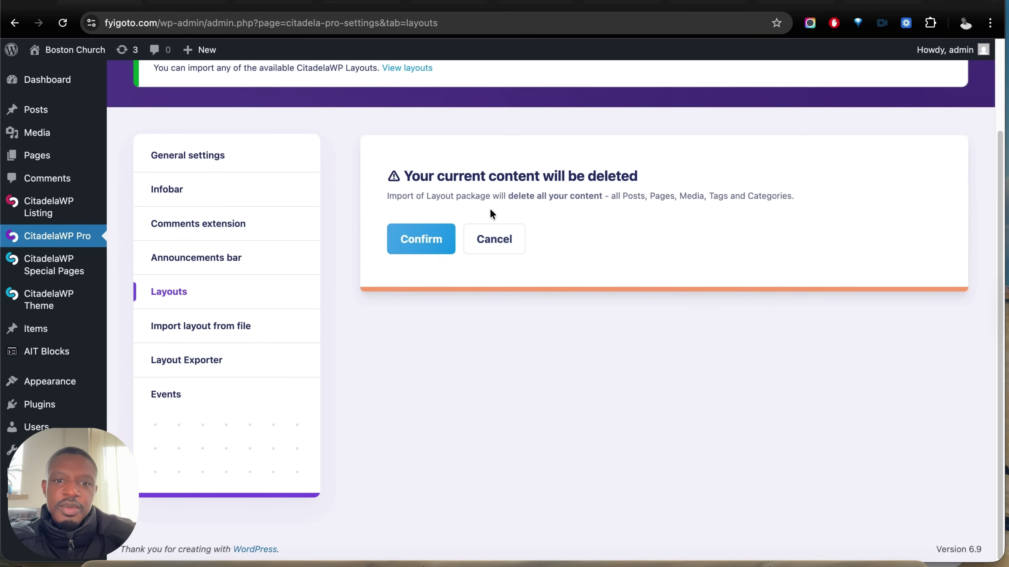
pyautogui.click(400, 244)
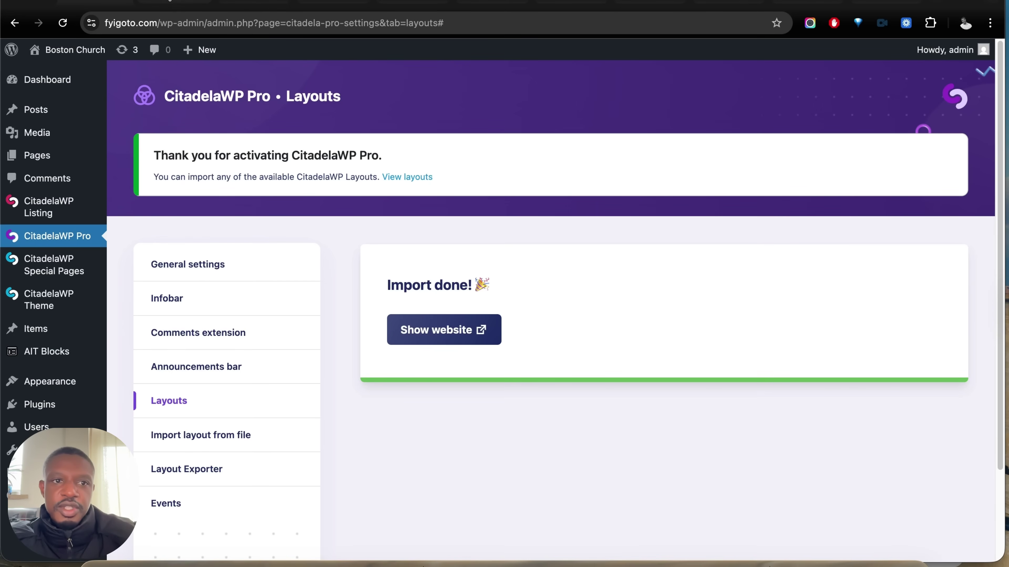
# View the site's homepage with the imported Electrician layout and compare it with the version using a custom header
pyautogui.click(170, 2)
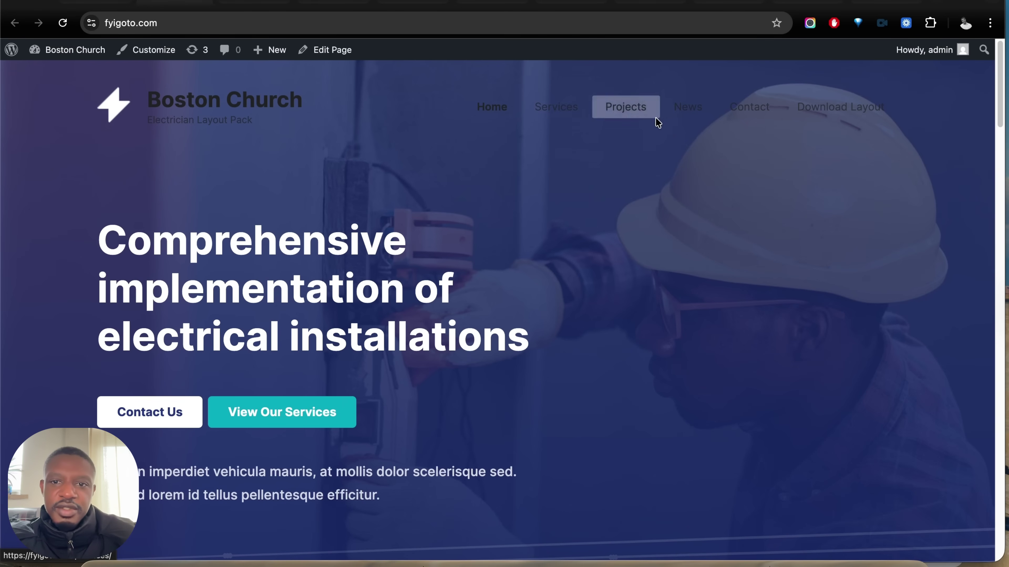
pyautogui.click(404, 6)
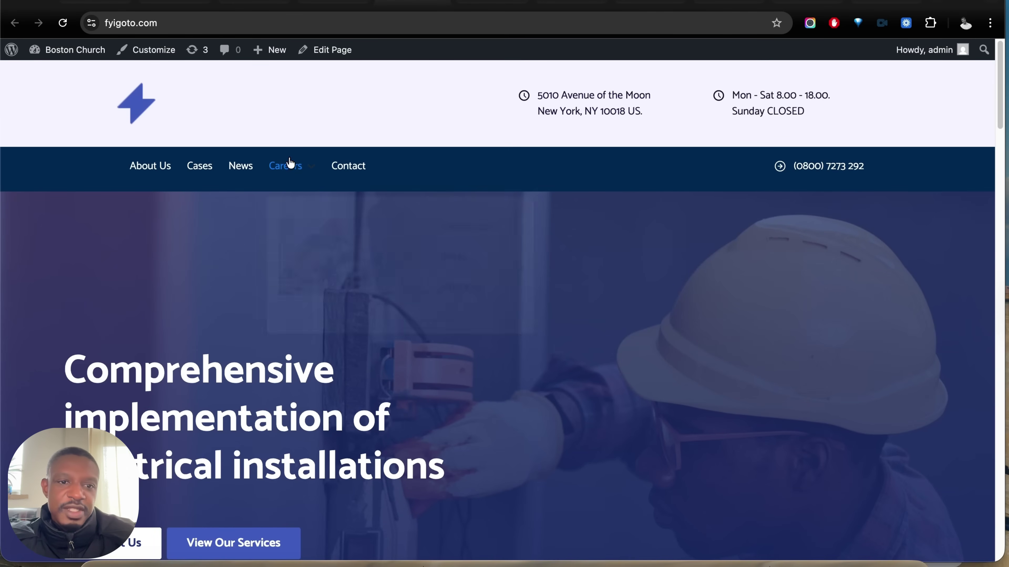
pyautogui.moveTo(290, 163)
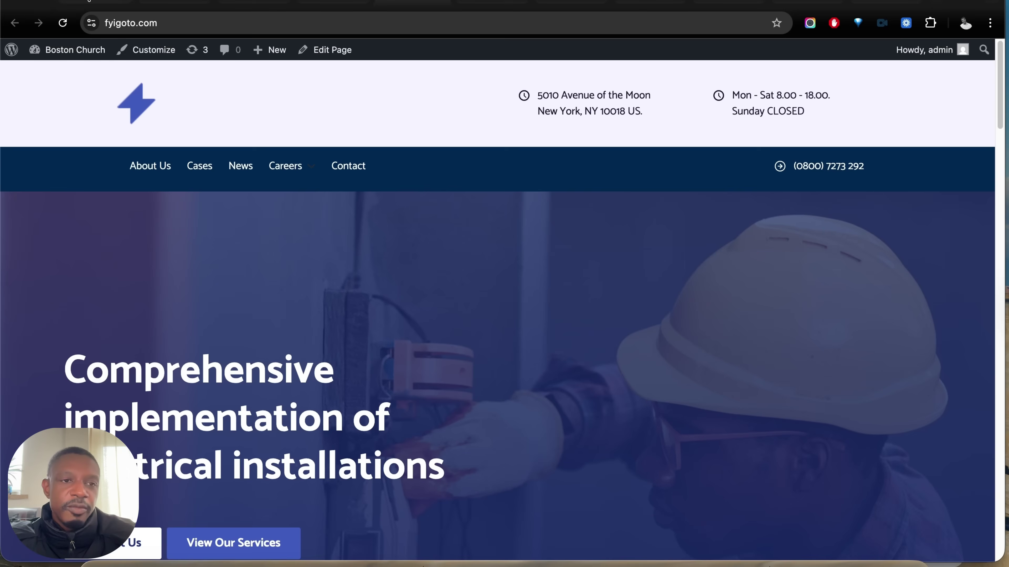
# Return to the WordPress admin, open AIT Blocks and review the feature modules on its Getting Started page
pyautogui.click(89, 2)
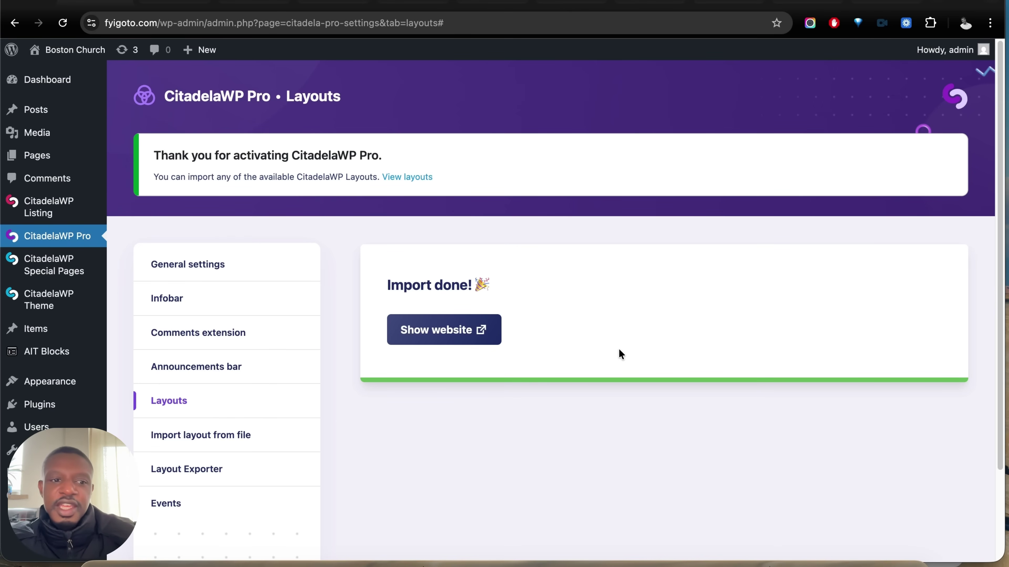
pyautogui.click(31, 352)
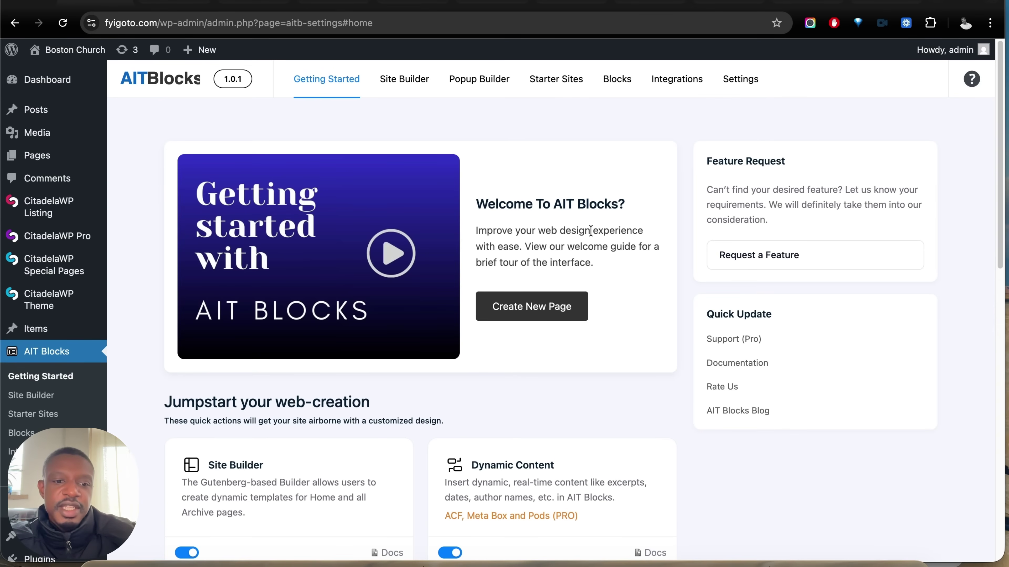
pyautogui.scroll(-3, 495, 303)
pyautogui.scroll(-6, 495, 304)
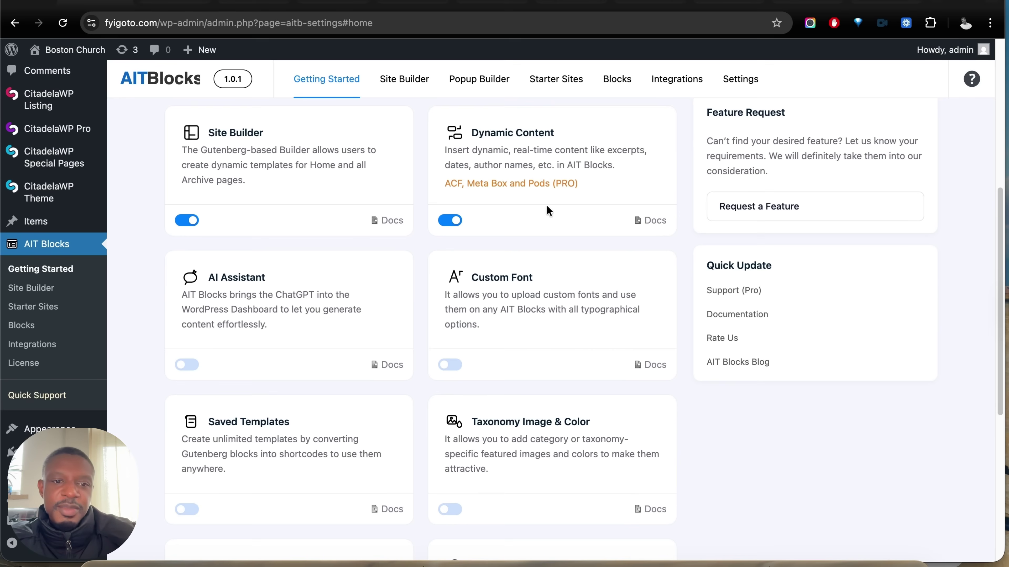
pyautogui.scroll(-1, 547, 210)
pyautogui.scroll(-1, 546, 211)
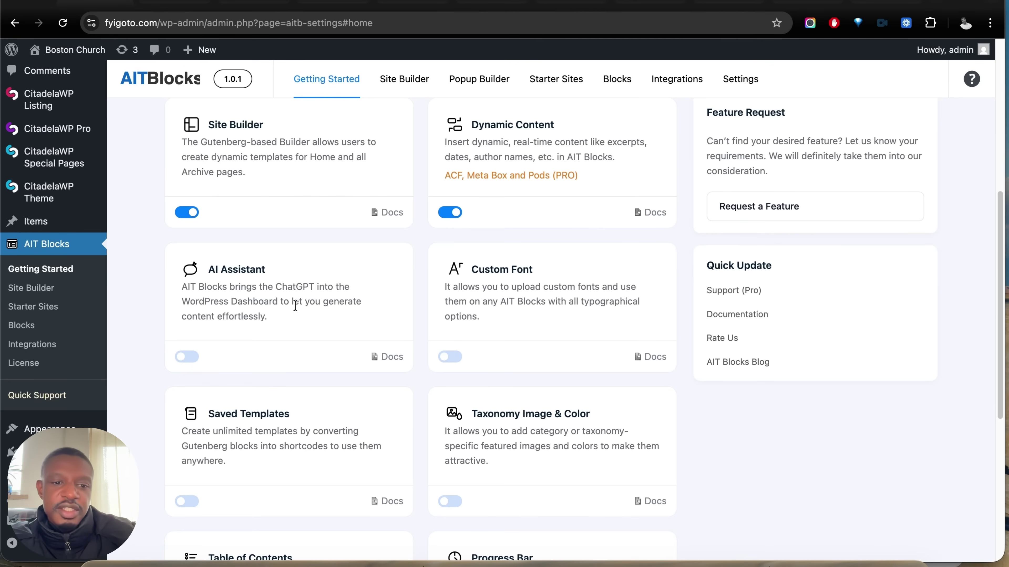
pyautogui.scroll(-2, 238, 258)
pyautogui.scroll(-10, 241, 247)
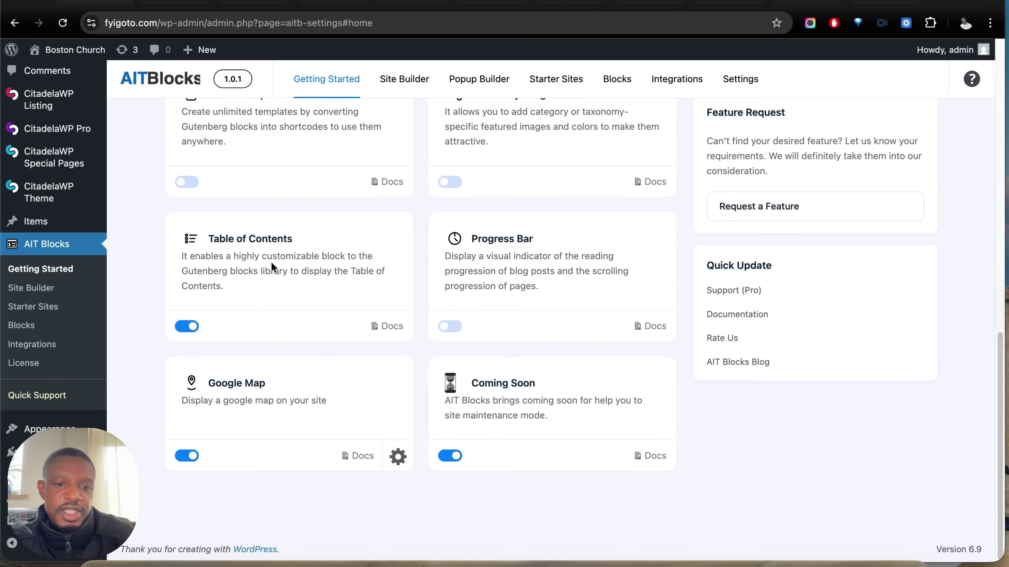
pyautogui.scroll(15, 503, 338)
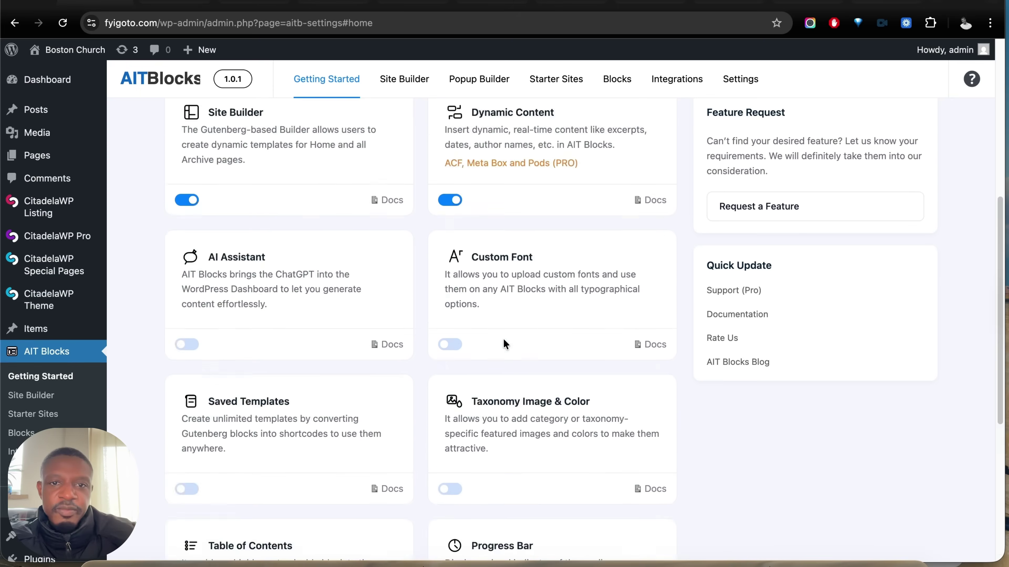
pyautogui.scroll(-10, 457, 127)
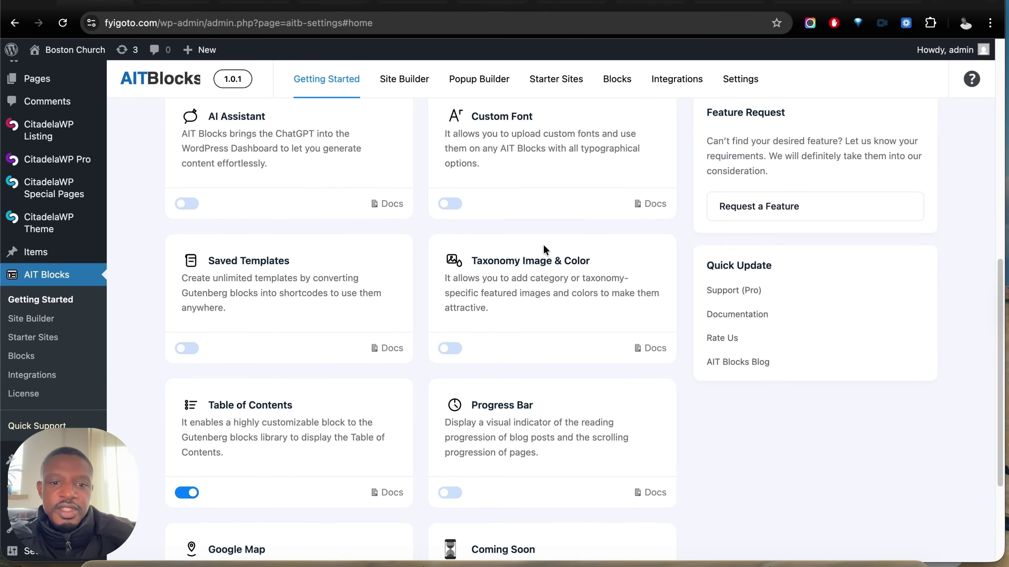
pyautogui.scroll(-5, 543, 245)
pyautogui.scroll(15, 543, 244)
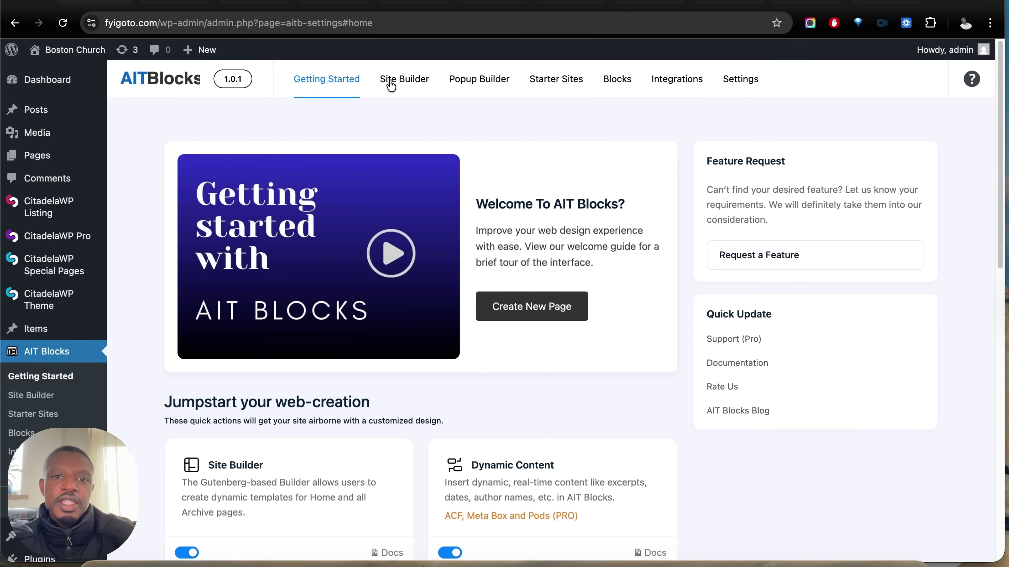
# Open the AIT Blocks Site Builder and browse its ready-made header templates
pyautogui.click(407, 85)
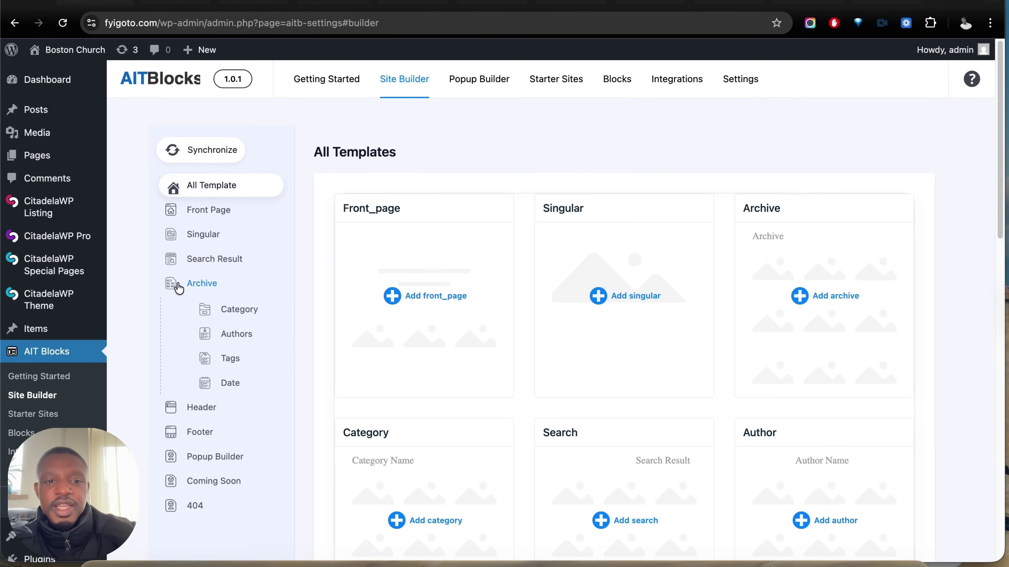
pyautogui.click(215, 411)
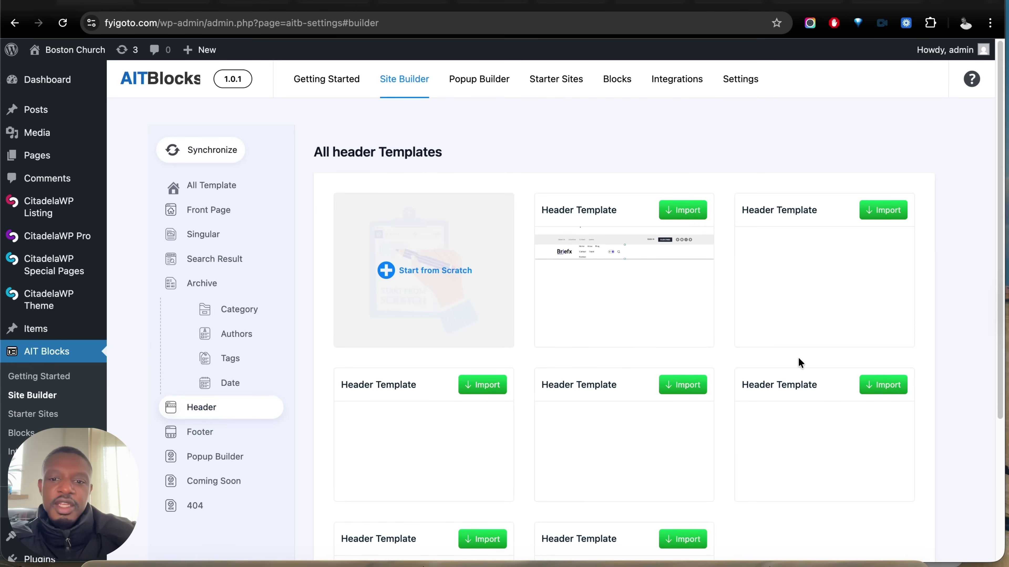
pyautogui.scroll(-5, 798, 358)
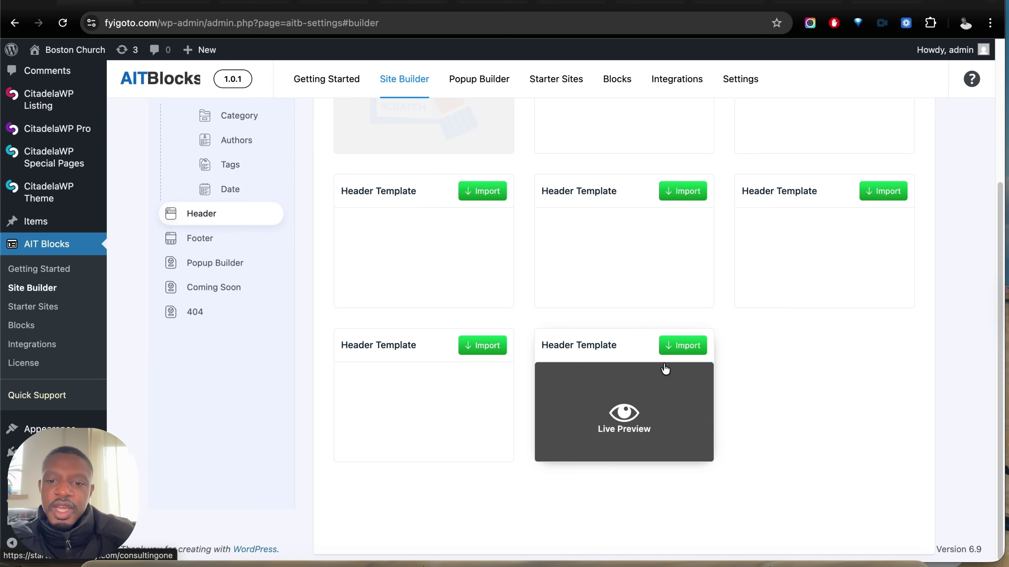
# Import the last header template and save its display condition as Include Entire Site
pyautogui.click(682, 348)
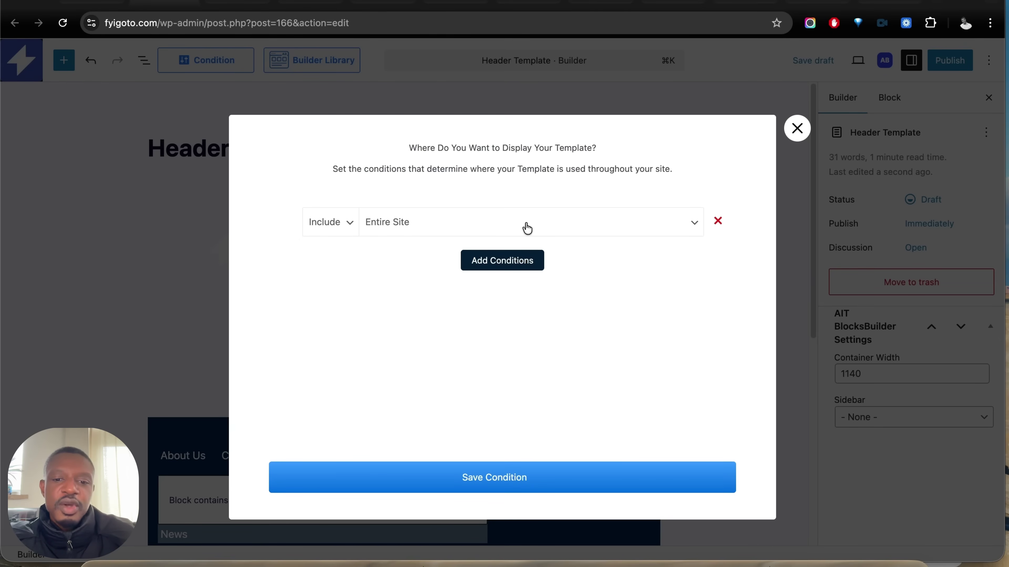
pyautogui.click(537, 487)
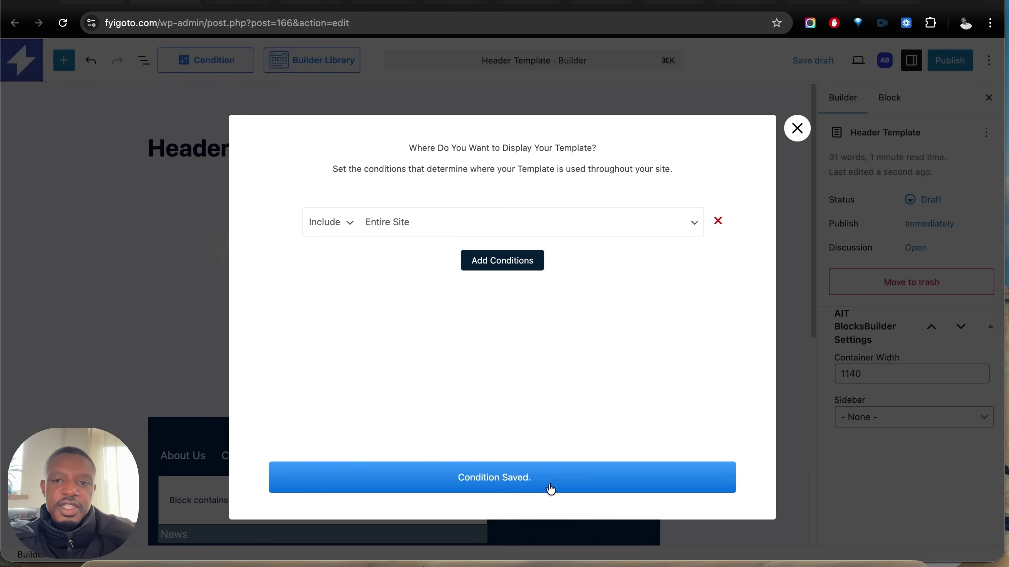
# Recover the two invalid menu item blocks, News and Careers, in the header's navigation row
pyautogui.scroll(-7, 509, 344)
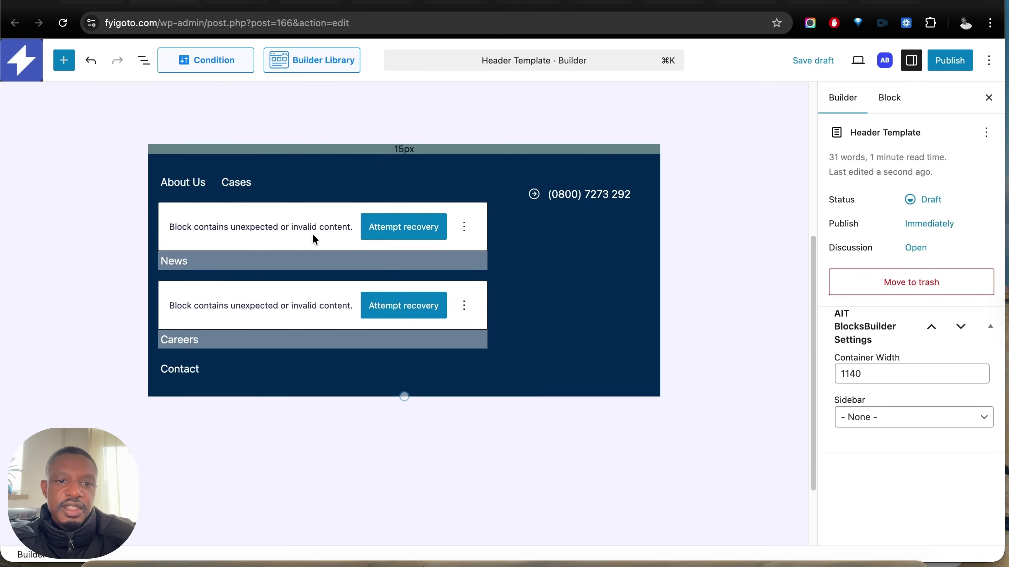
pyautogui.click(393, 240)
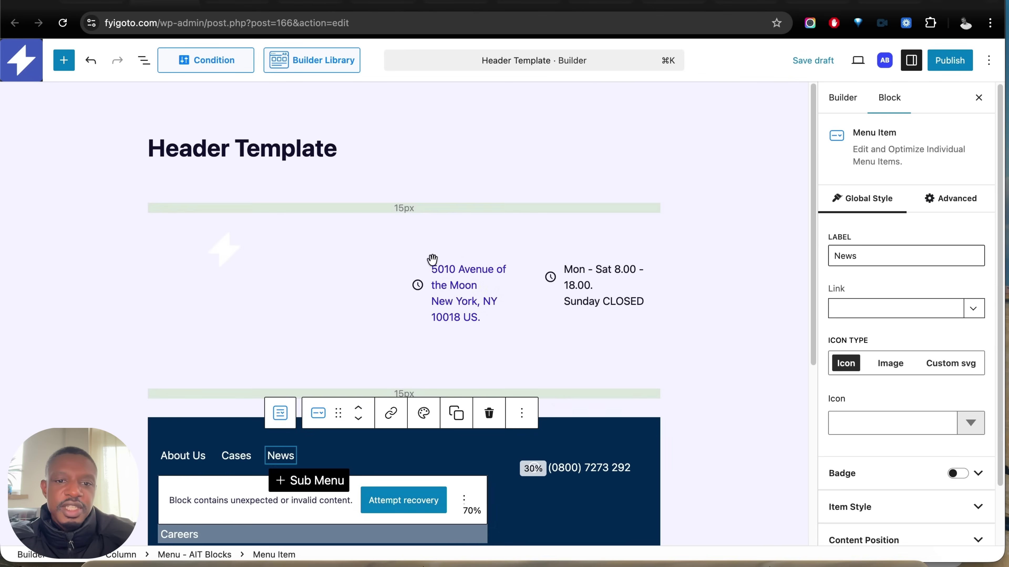
pyautogui.click(421, 514)
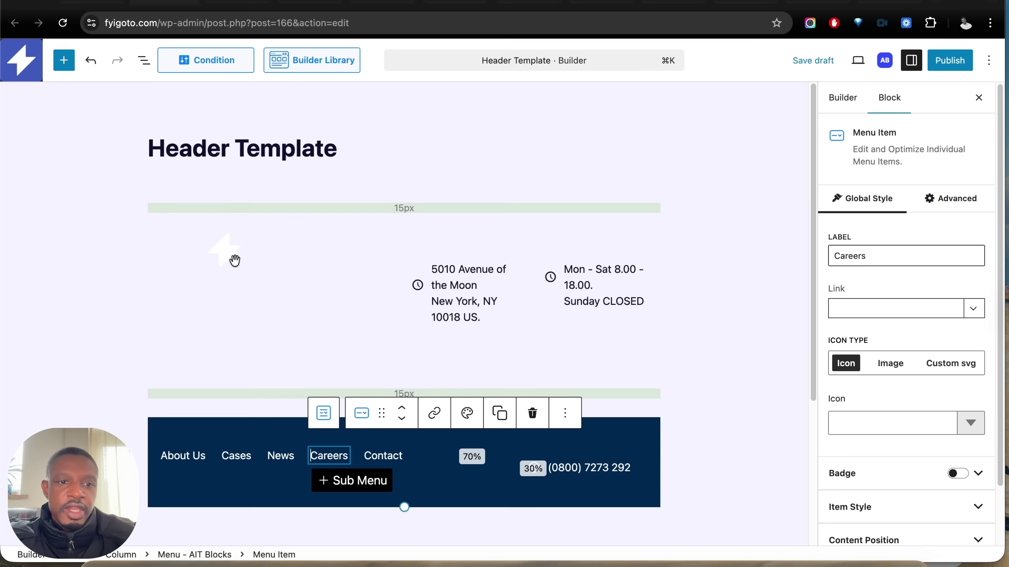
# Replace the white site logo with the blue lightning bolt image from the media library and shrink it to about 58 px wide
pyautogui.click(230, 257)
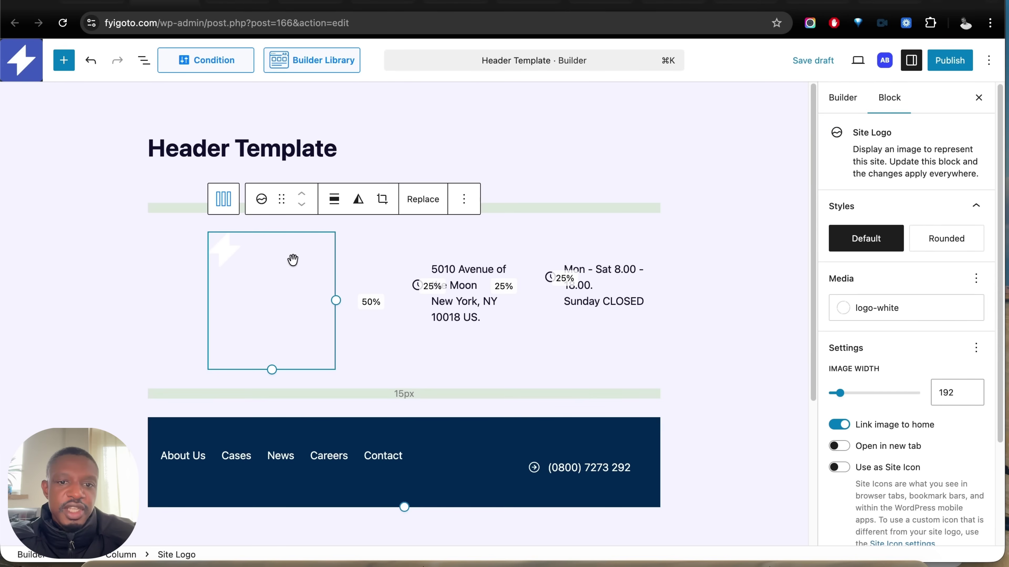
pyautogui.click(424, 204)
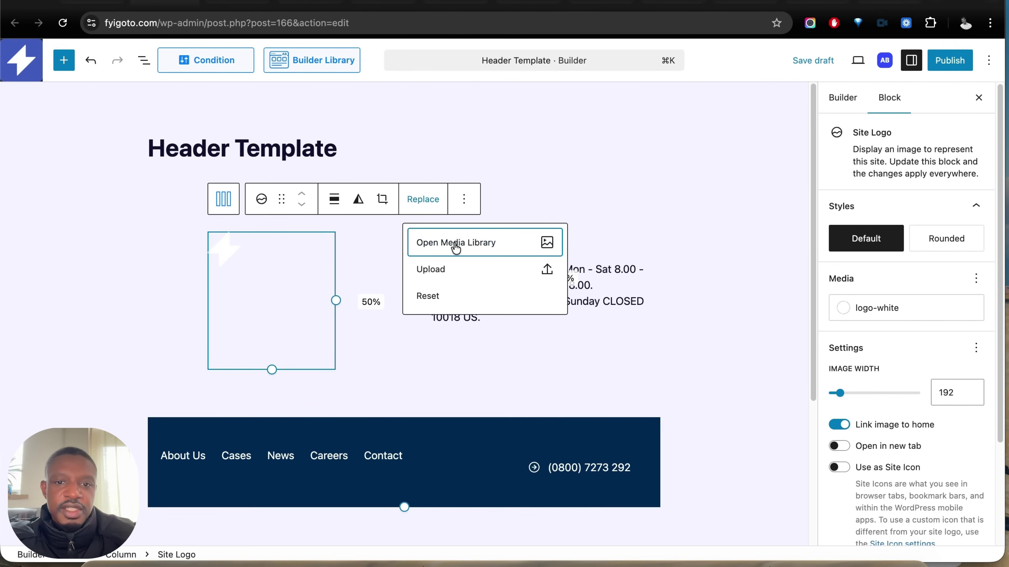
pyautogui.click(457, 241)
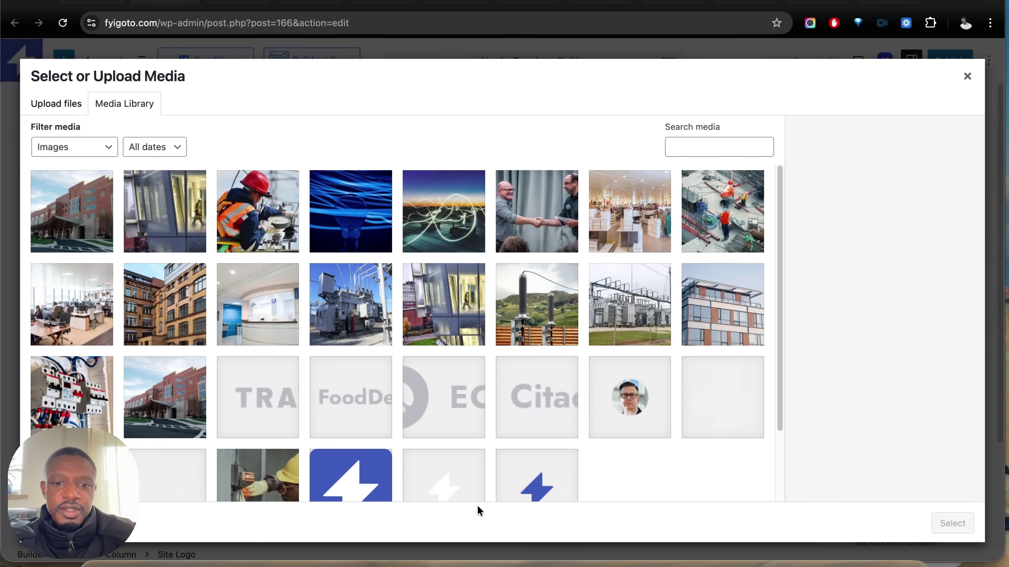
pyautogui.click(520, 487)
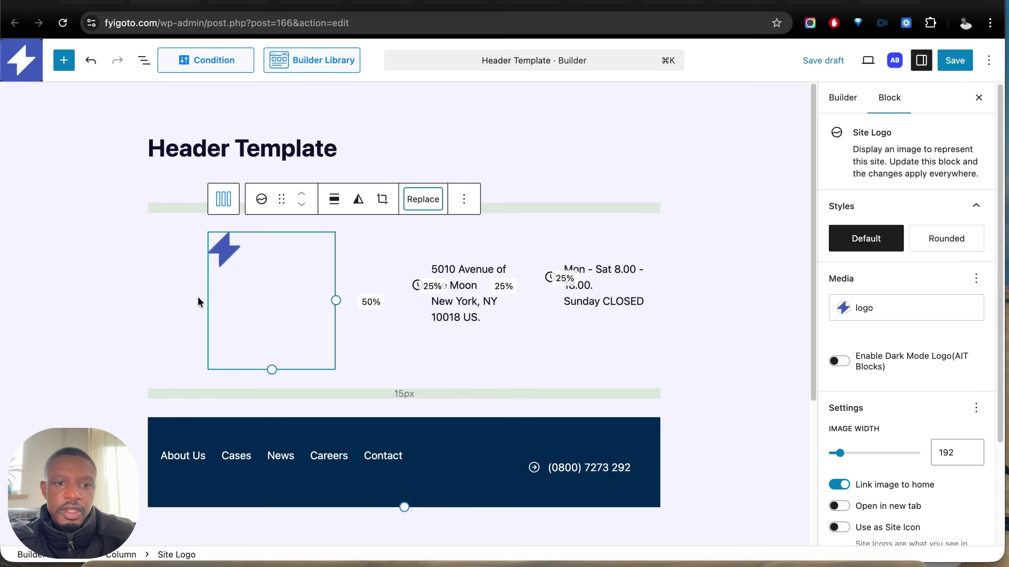
pyautogui.click(953, 523)
pyautogui.moveTo(271, 368); pyautogui.dragTo(274, 275)
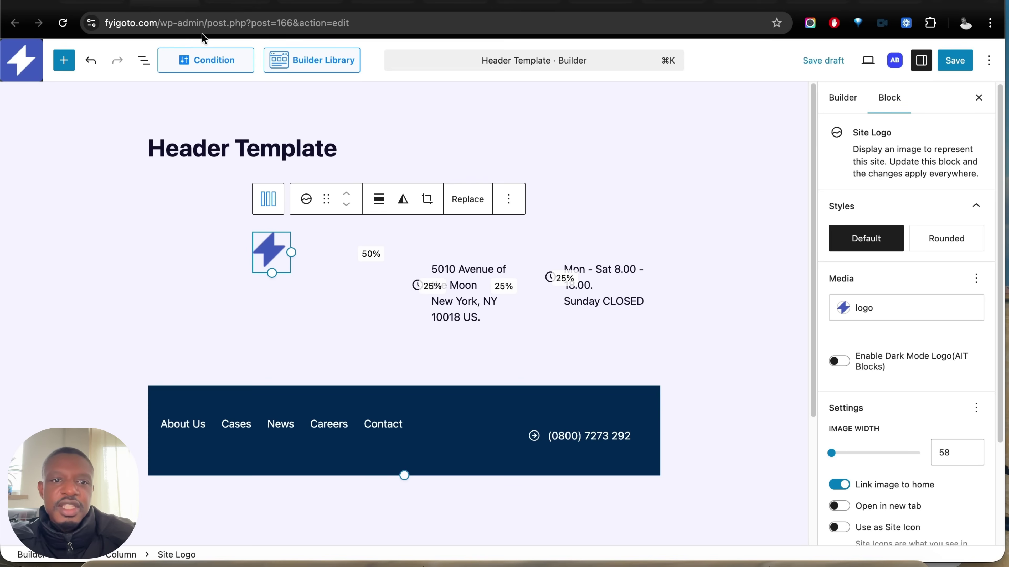
# Vertically center the items of the header's first row, which holds the logo, address and opening hours
pyautogui.click(144, 61)
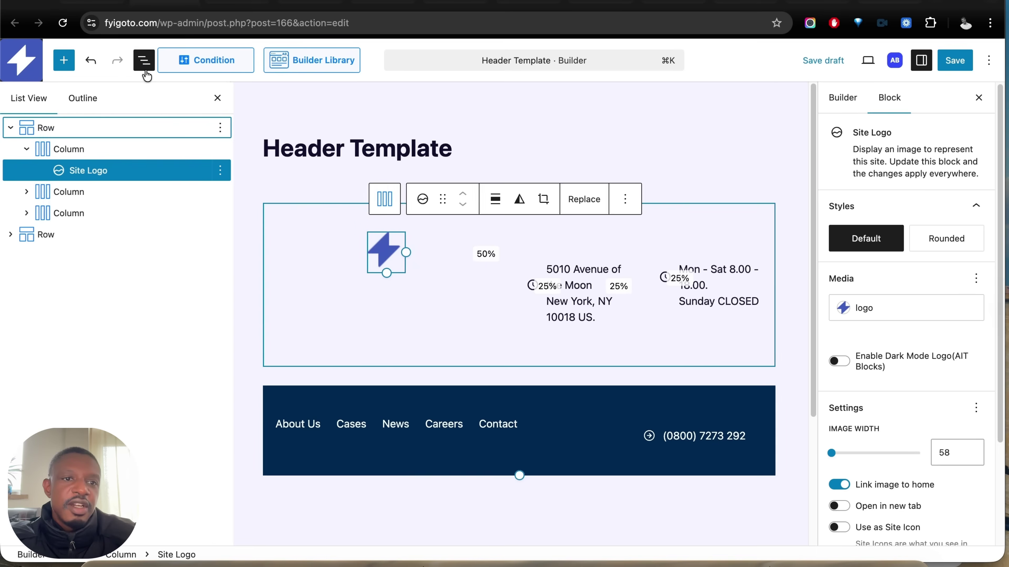
pyautogui.click(78, 127)
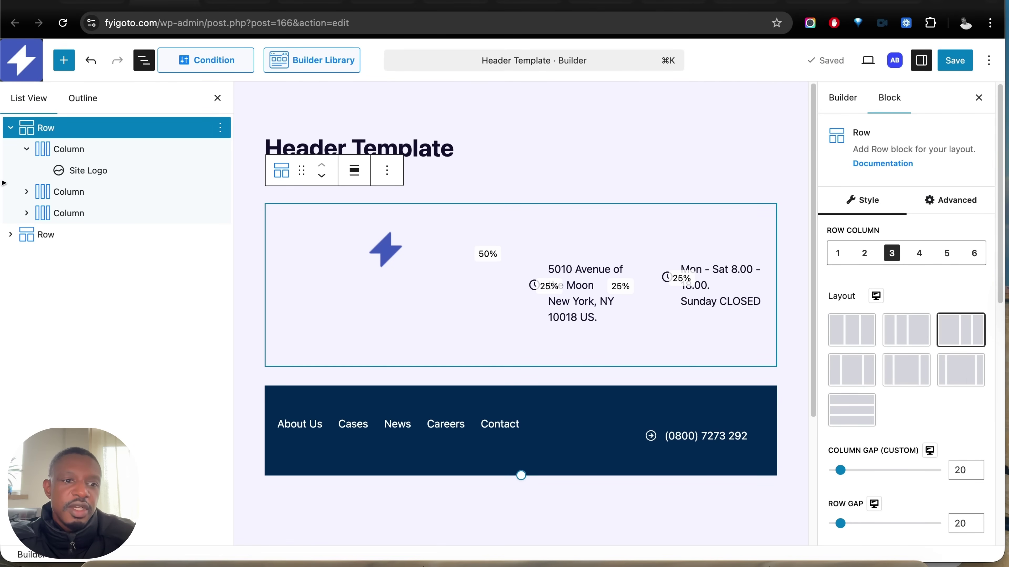
pyautogui.click(85, 235)
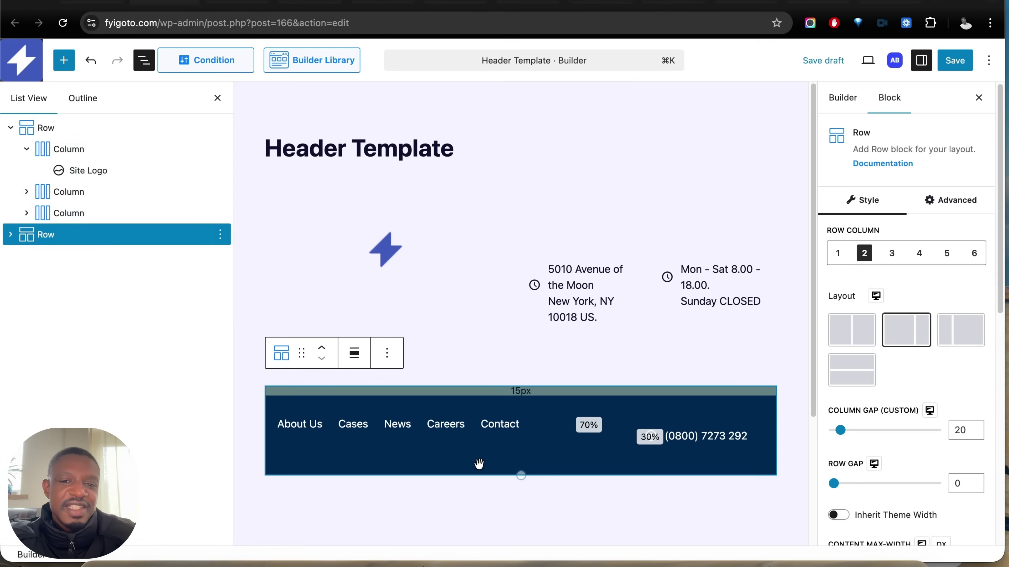
pyautogui.click(94, 127)
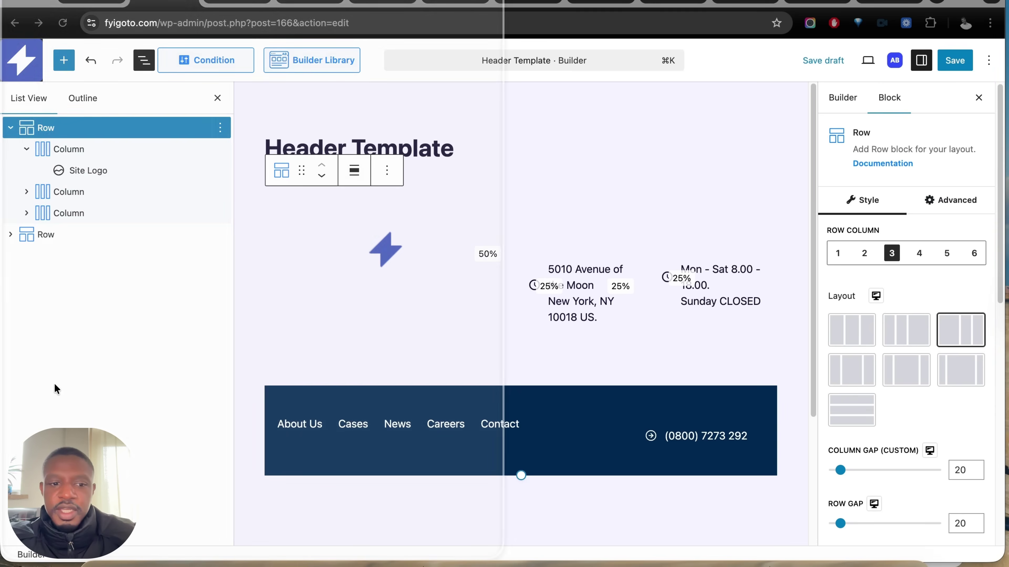
pyautogui.scroll(-10, 953, 430)
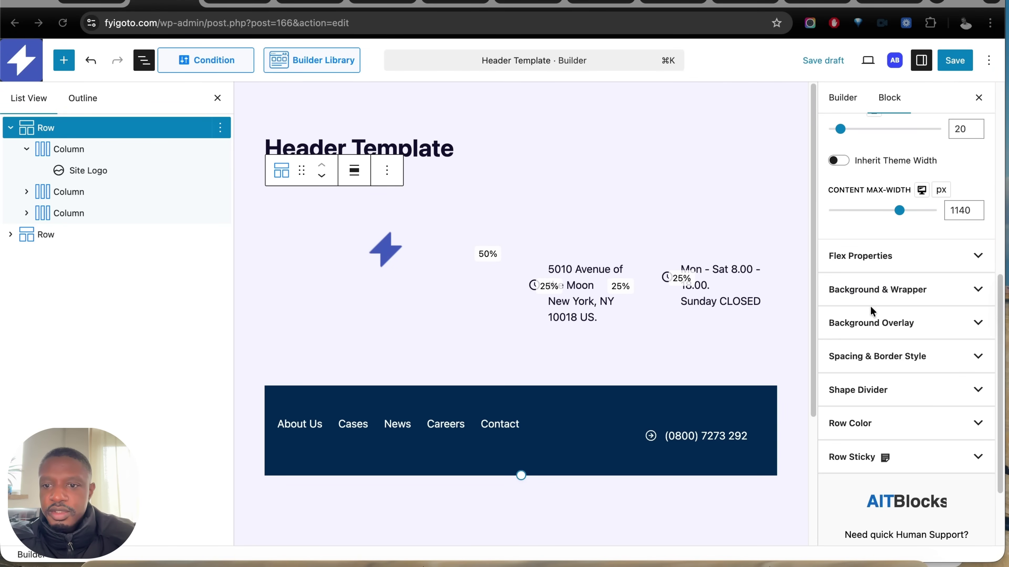
pyautogui.click(874, 257)
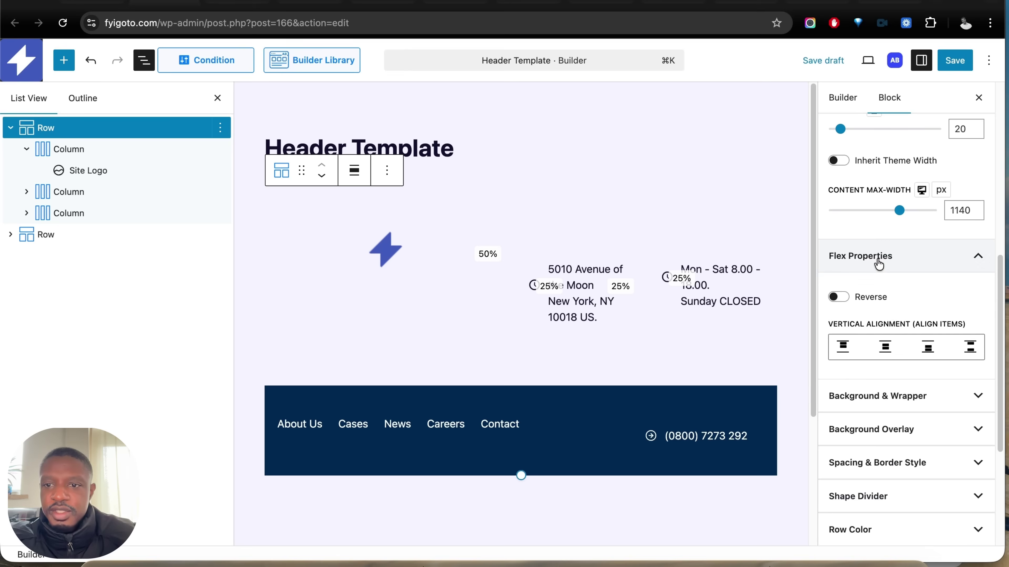
pyautogui.click(886, 347)
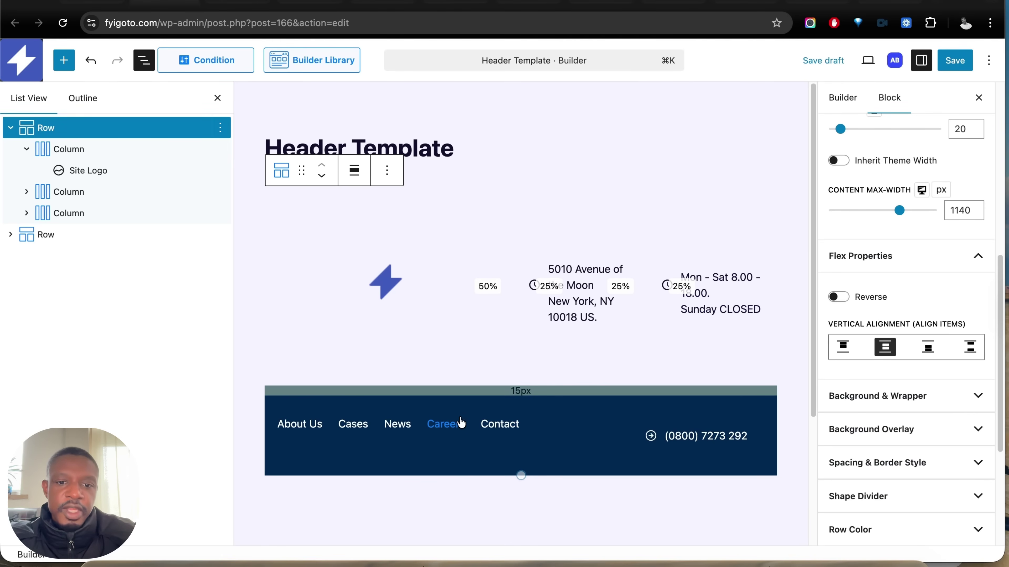
# Add a Mega Menu under the Careers menu item and insert a row with a 50:50 layout in it
pyautogui.click(447, 425)
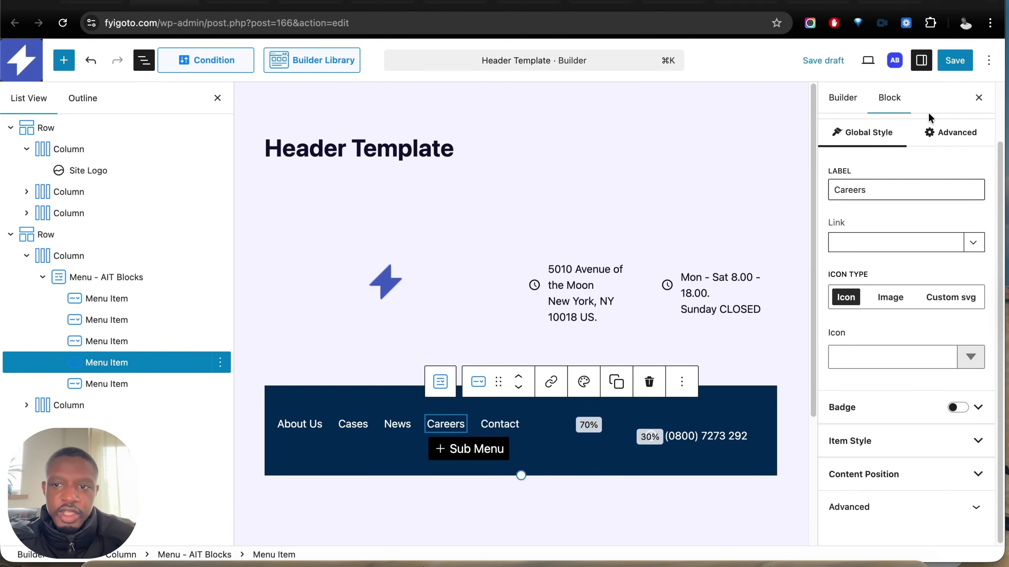
pyautogui.click(452, 452)
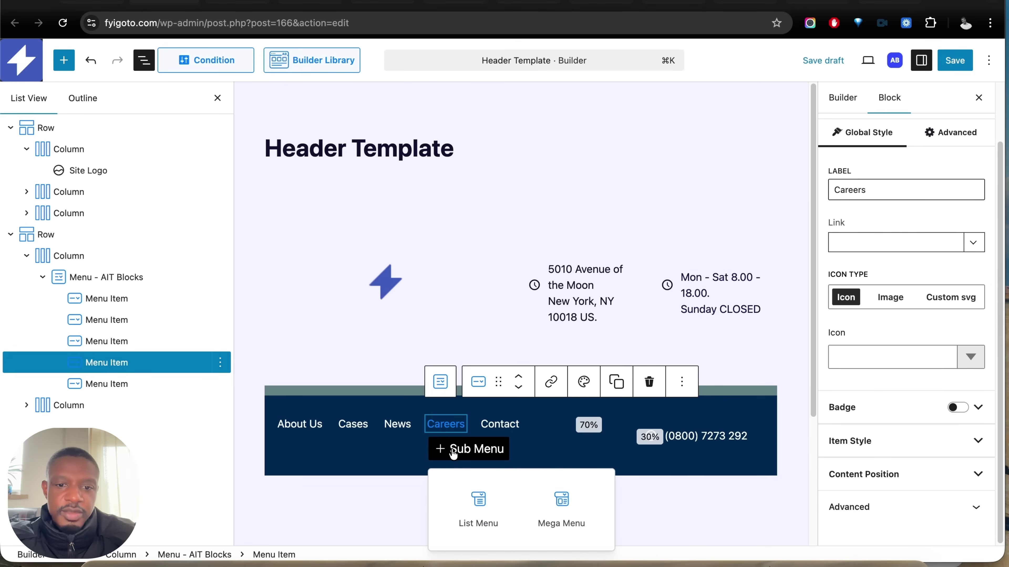
pyautogui.click(560, 512)
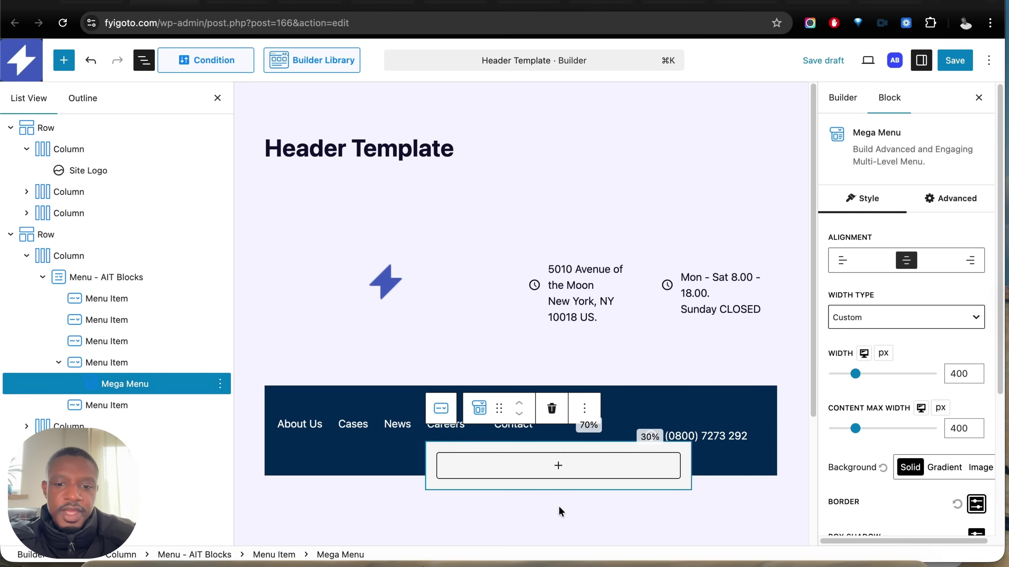
pyautogui.click(559, 466)
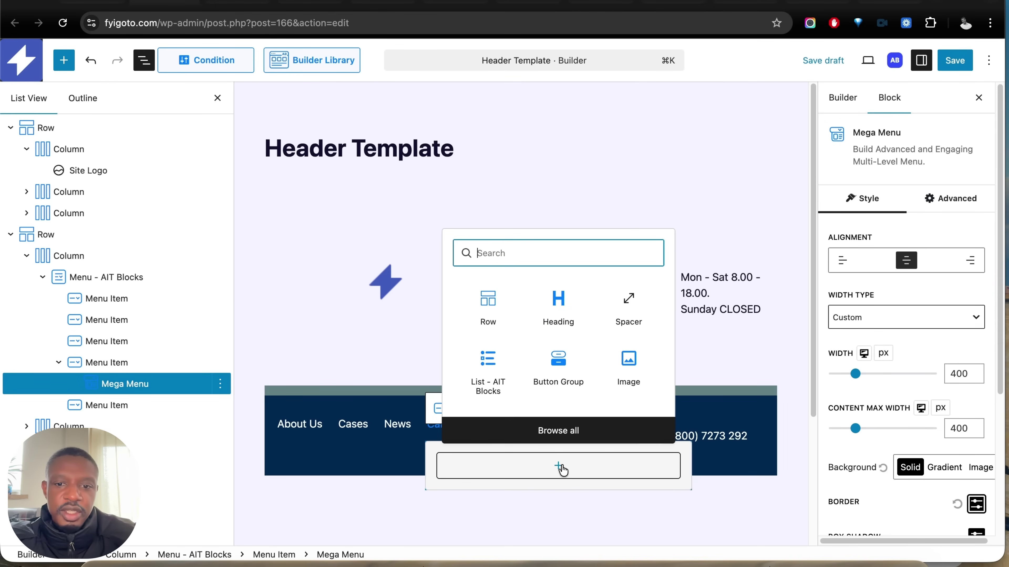
pyautogui.click(494, 321)
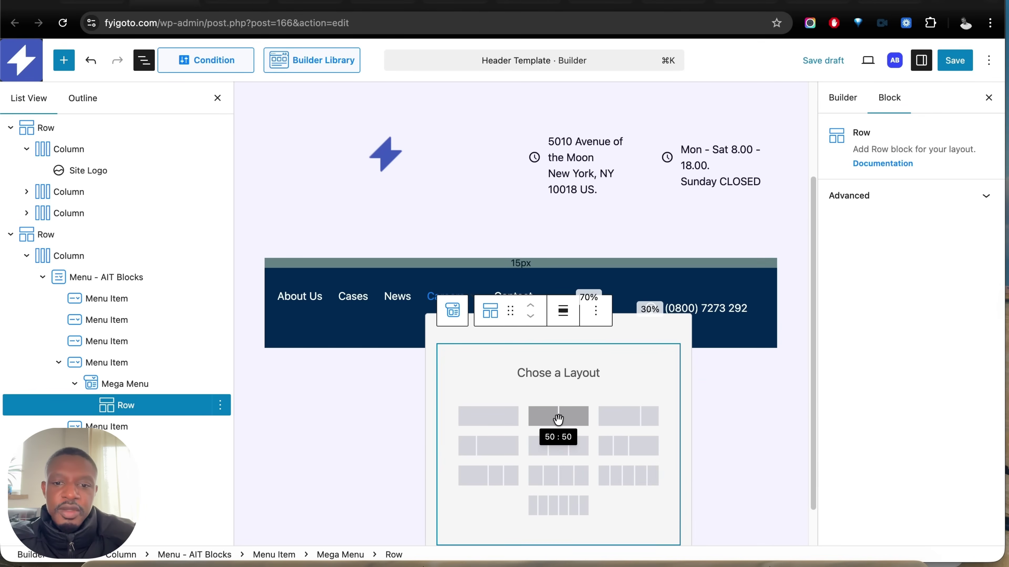
pyautogui.click(559, 419)
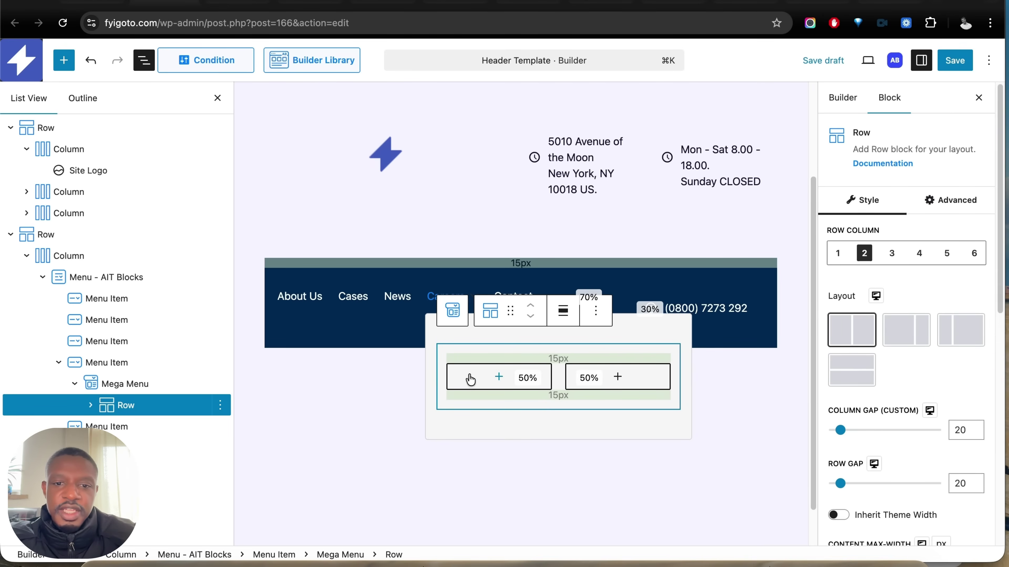
# Insert an Image block in the mega menu's first column and use the library photo of the worker in a red helmet
pyautogui.click(497, 377)
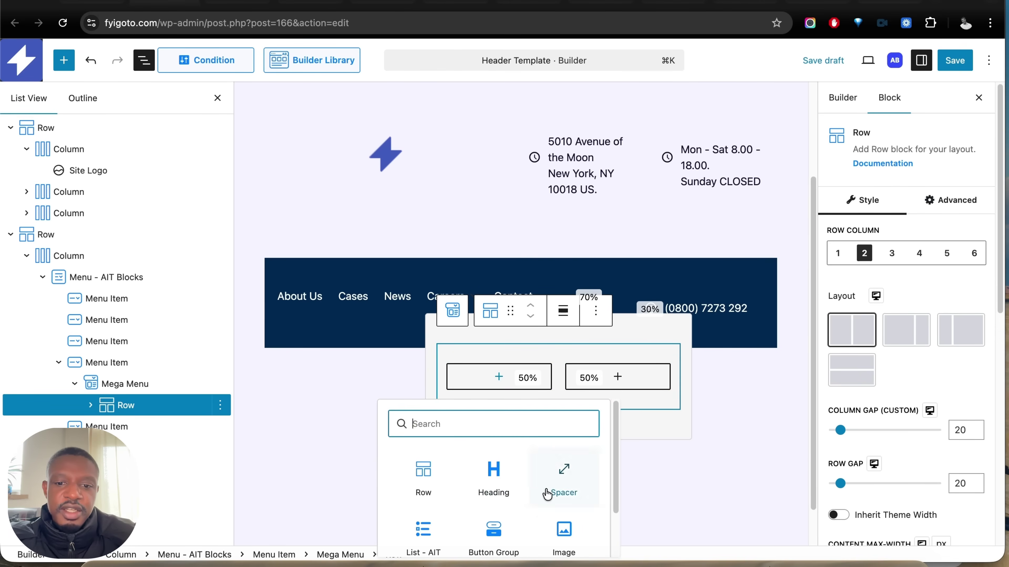
pyautogui.click(563, 540)
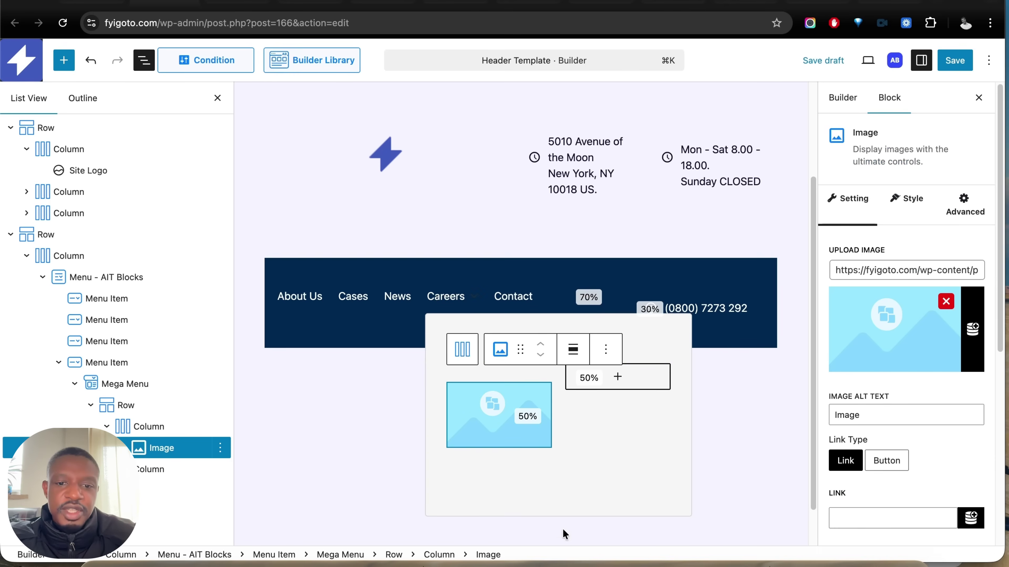
pyautogui.click(858, 348)
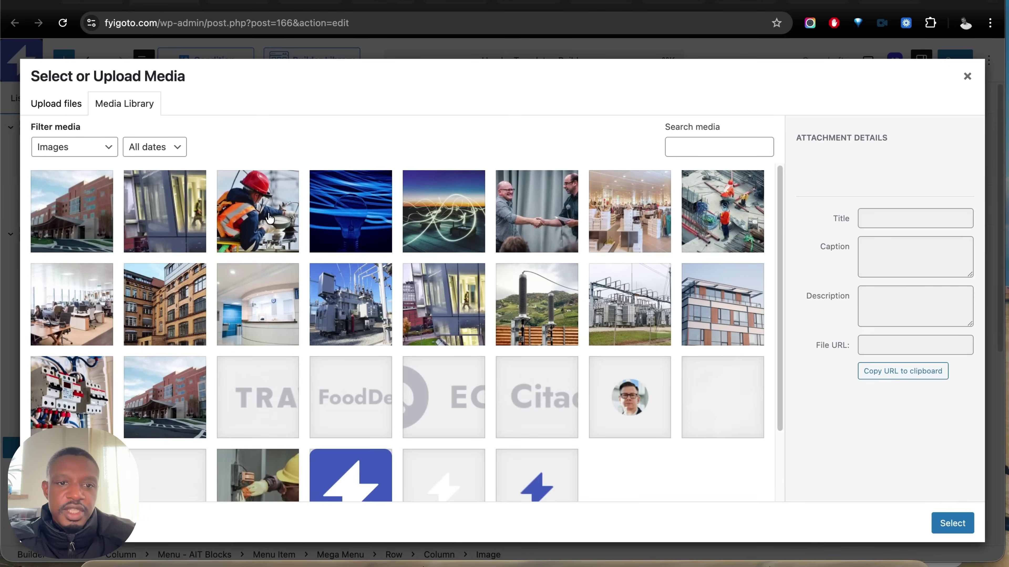
pyautogui.click(280, 220)
pyautogui.click(945, 524)
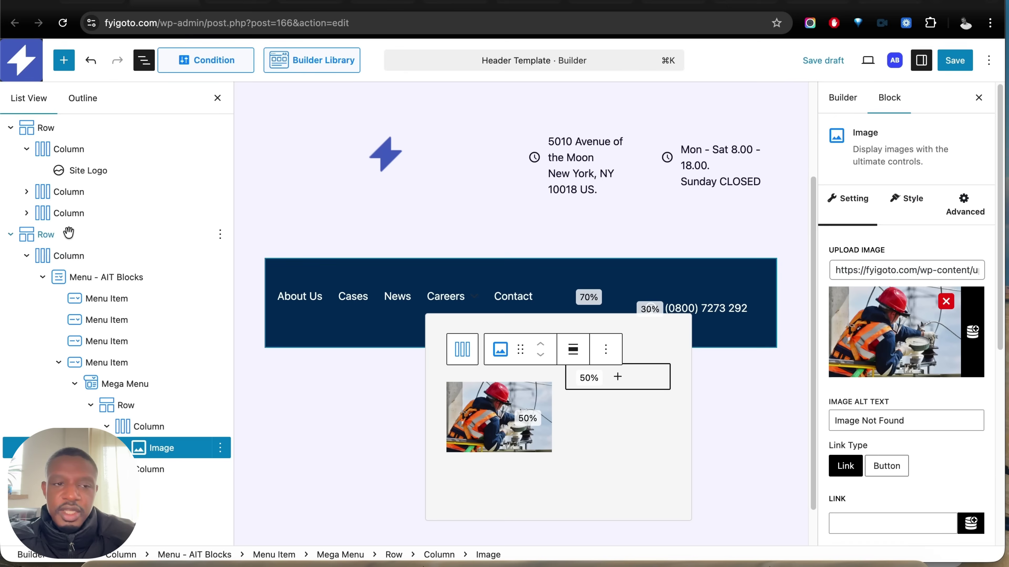
# Add a List - AIT Blocks block to the mega menu's empty second column
pyautogui.click(63, 60)
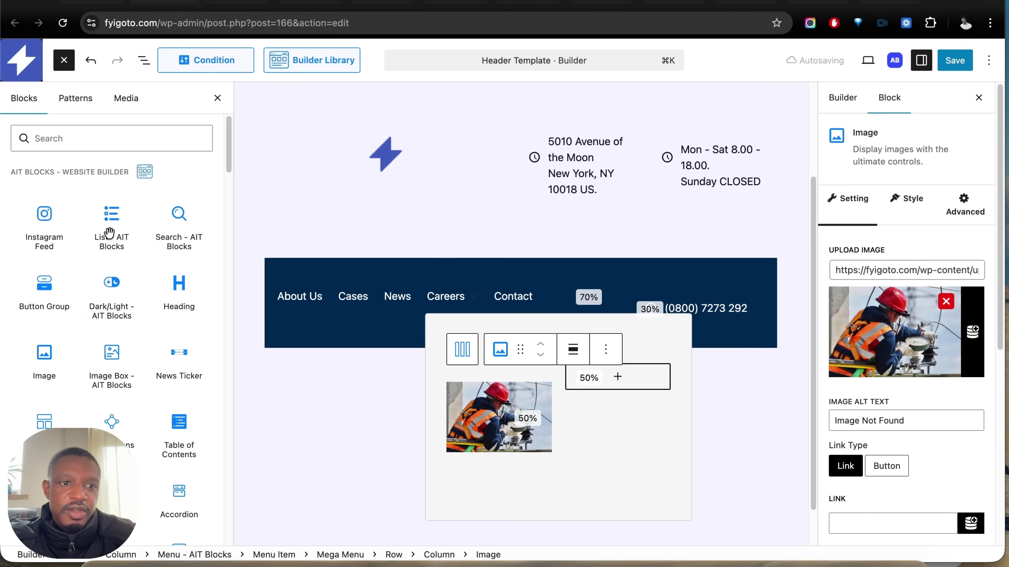
pyautogui.moveTo(107, 239); pyautogui.dragTo(648, 405)
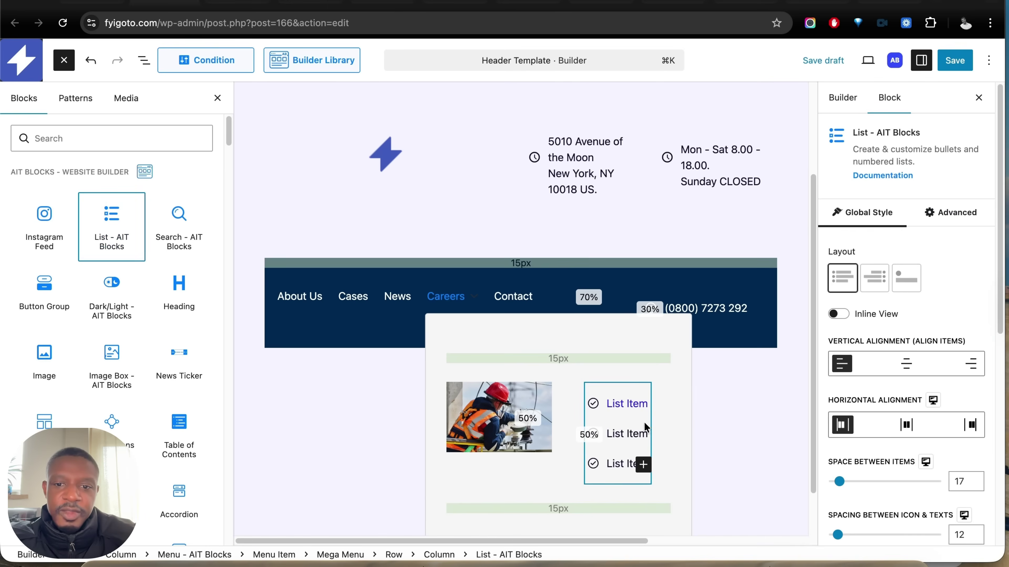
# Rename the three list items in the mega menu's second column to Latest Jobs, Perks and About us
pyautogui.tripleClick(612, 408)
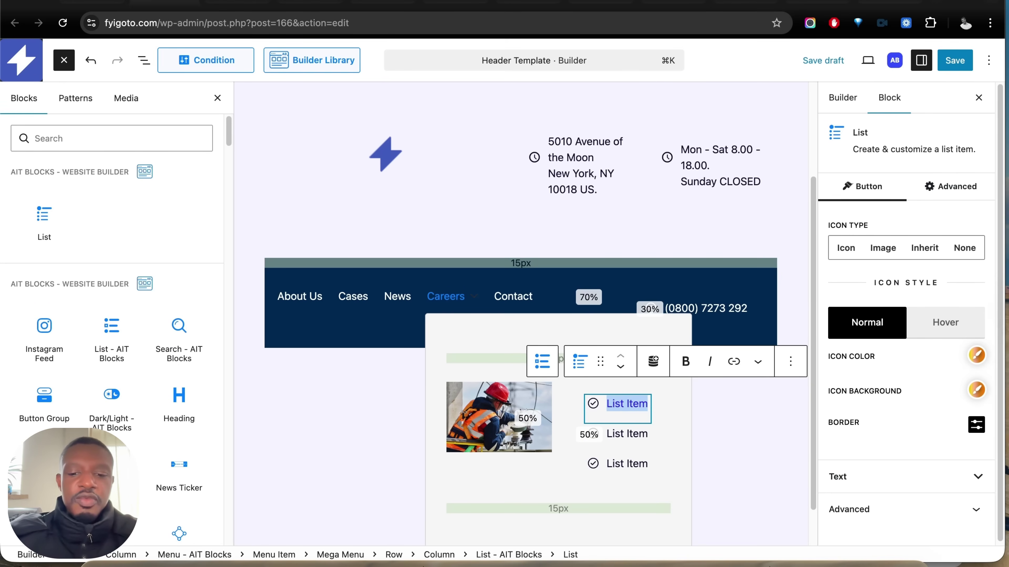
pyautogui.write('L')
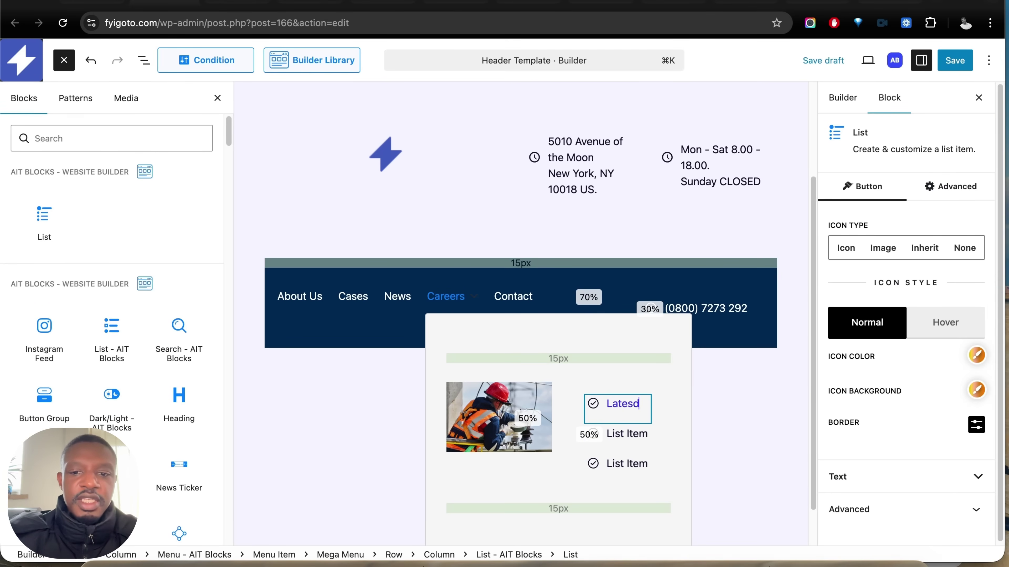
pyautogui.write('atest Jobs')
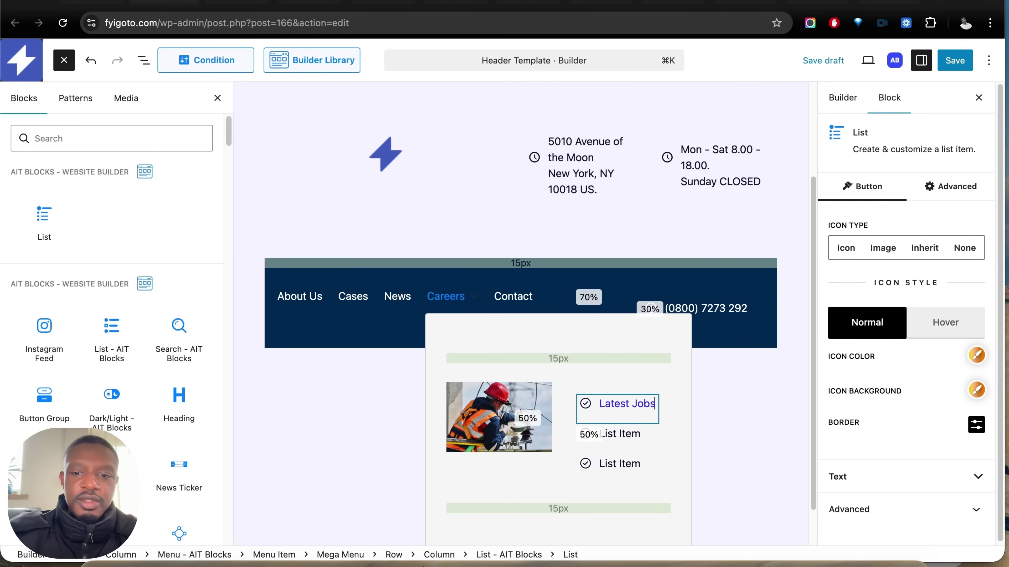
pyautogui.tripleClick(618, 434)
pyautogui.write('Pe')
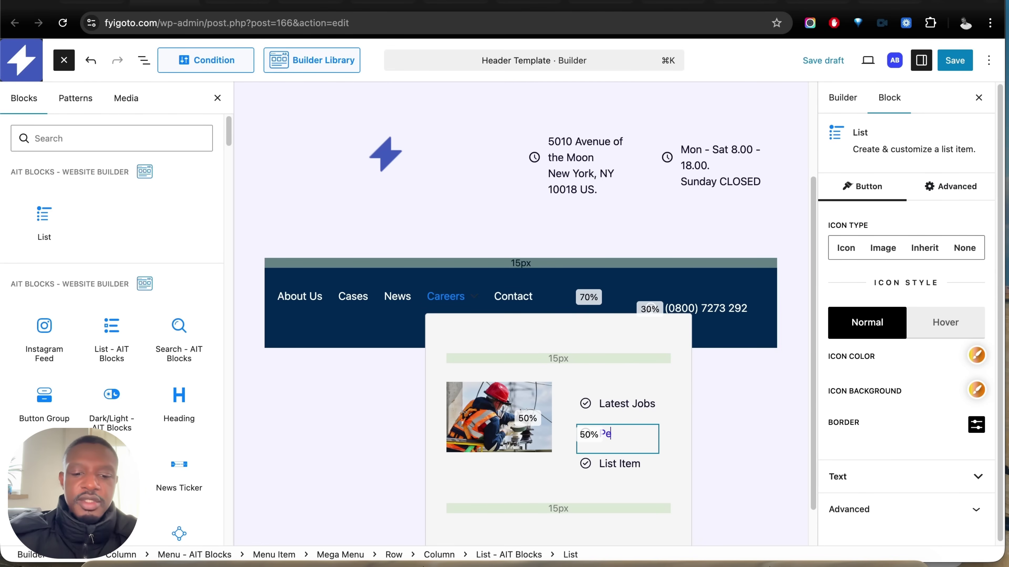
pyautogui.write('rks')
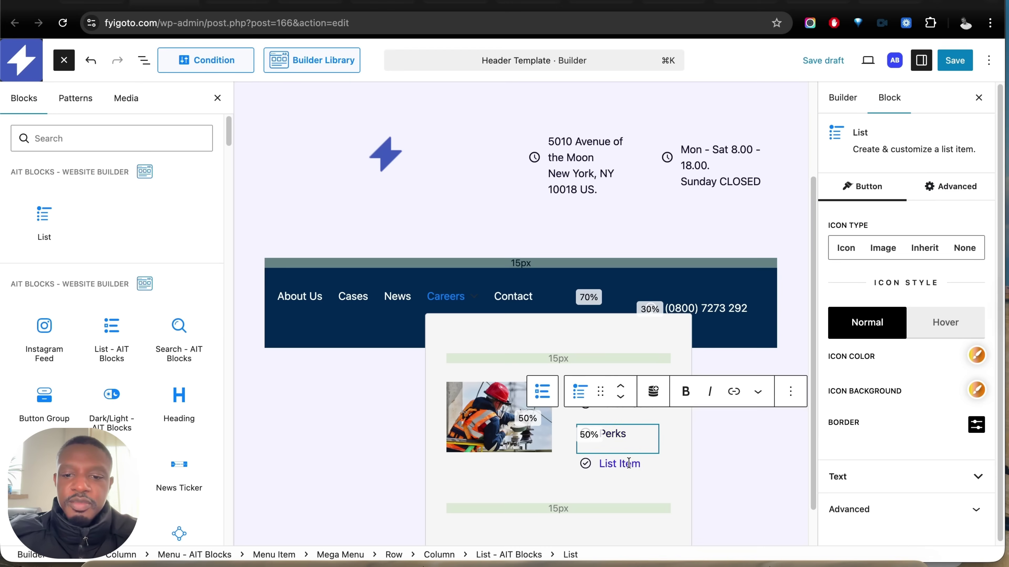
pyautogui.tripleClick(630, 463)
pyautogui.doubleClick(629, 464)
pyautogui.hotkey('shift', 'alt', 'Left')
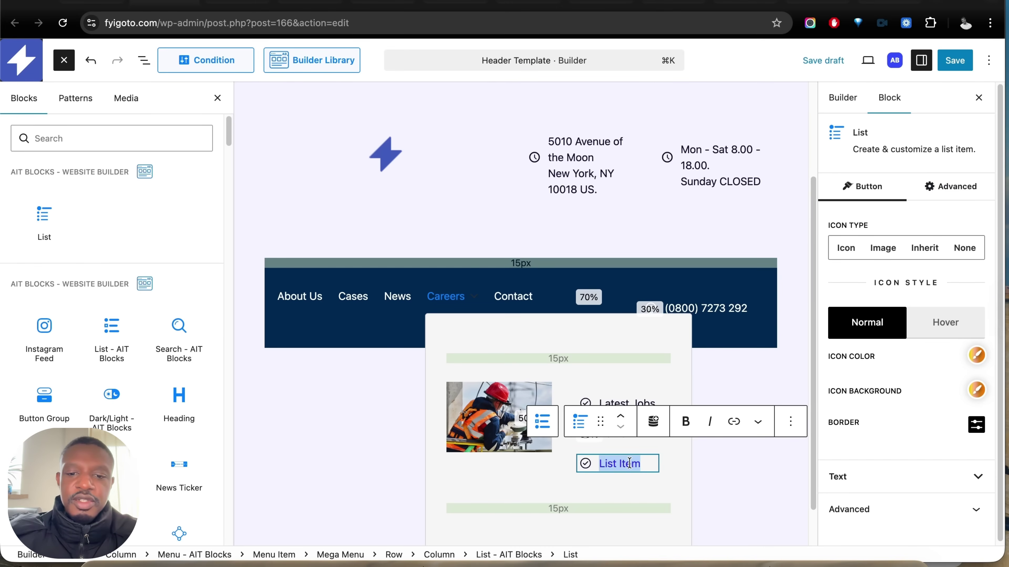
pyautogui.write('About us')
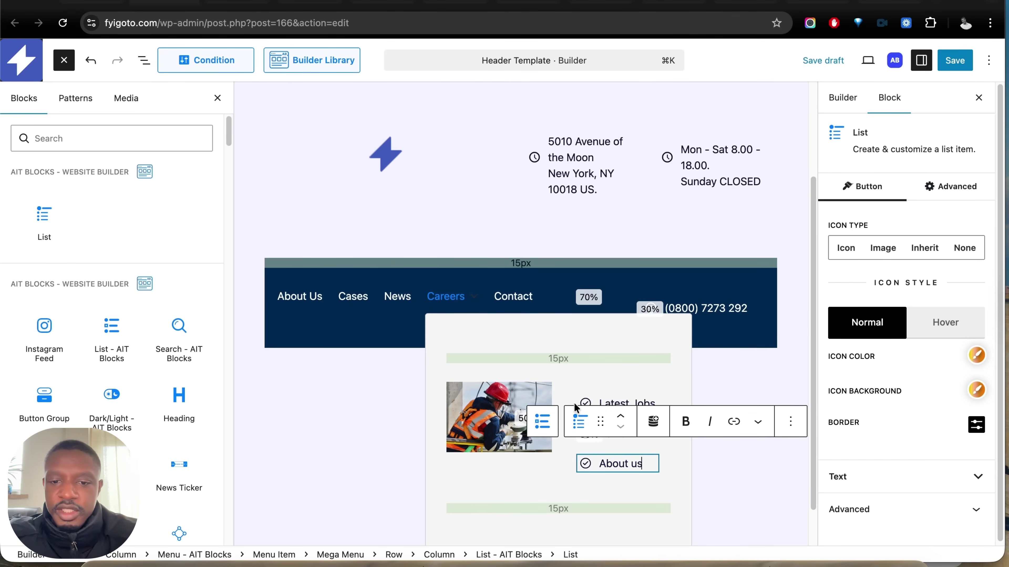
# Replace the check icons of the mega menu's list items with the right-pointing chevron
pyautogui.click(585, 404)
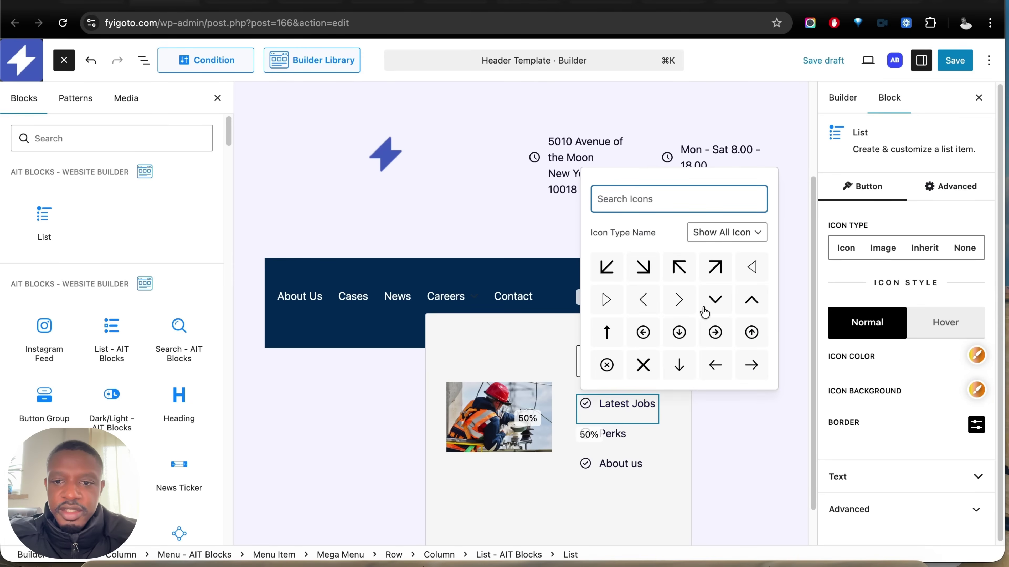
pyautogui.click(679, 301)
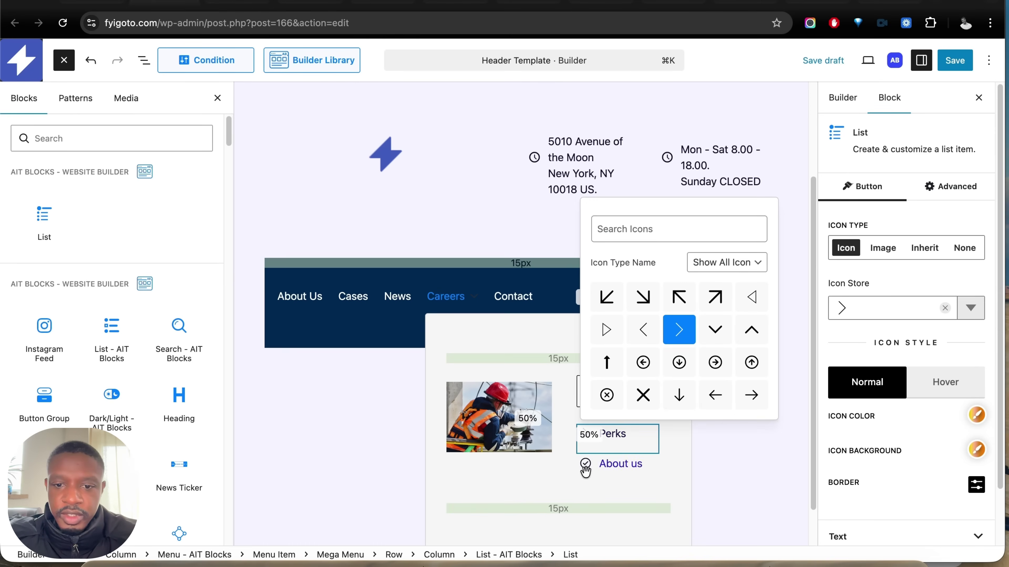
pyautogui.click(583, 463)
pyautogui.click(583, 462)
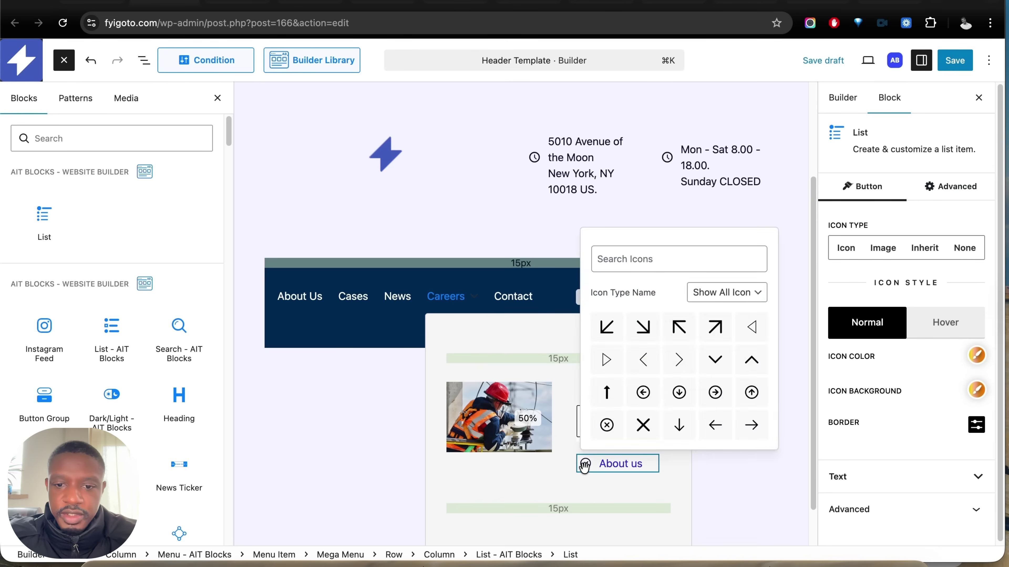
pyautogui.click(646, 482)
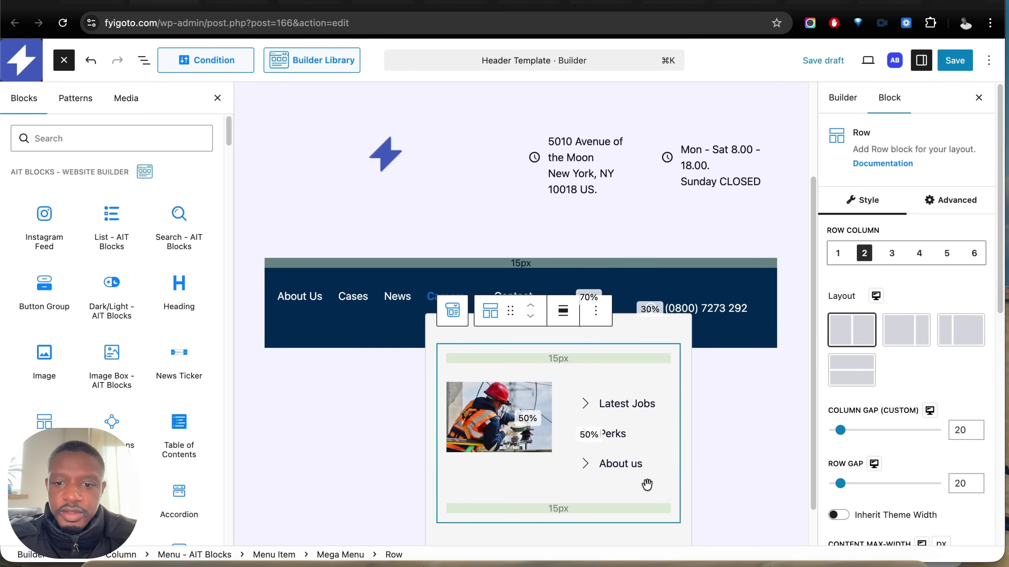
# Link the About us list item's text to the Contact page
pyautogui.click(636, 467)
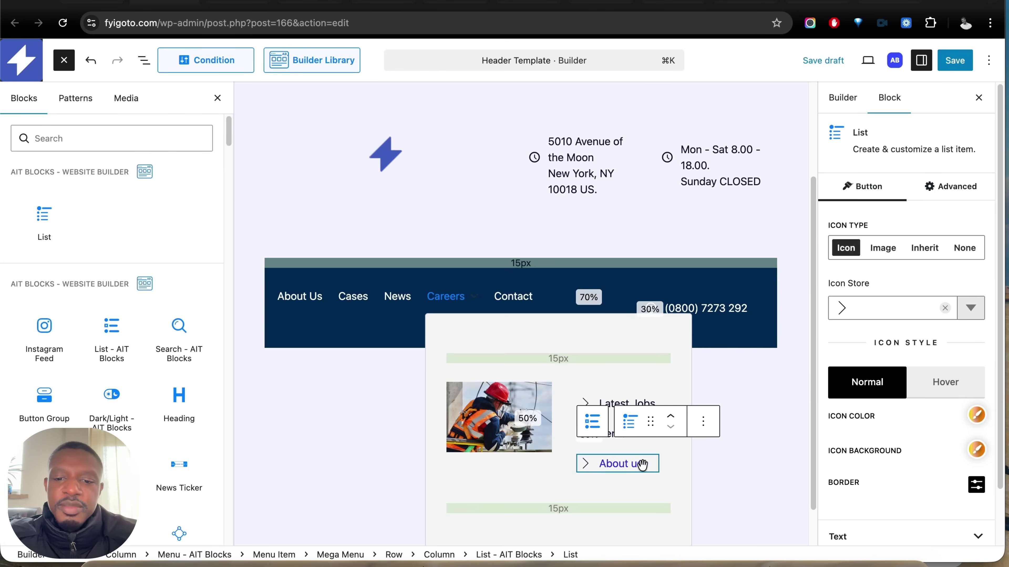
pyautogui.click(600, 465)
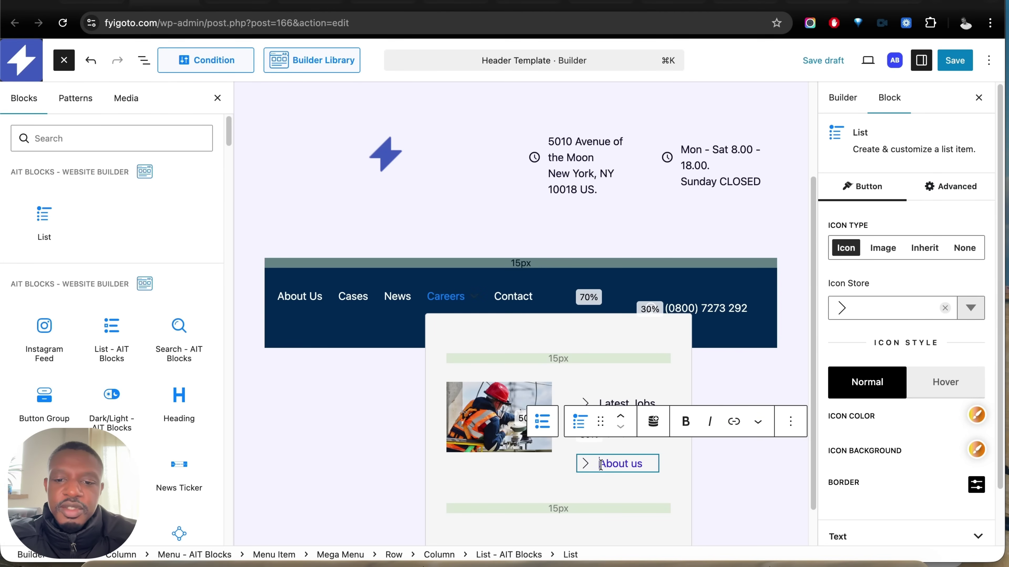
pyautogui.moveTo(601, 465); pyautogui.dragTo(647, 464)
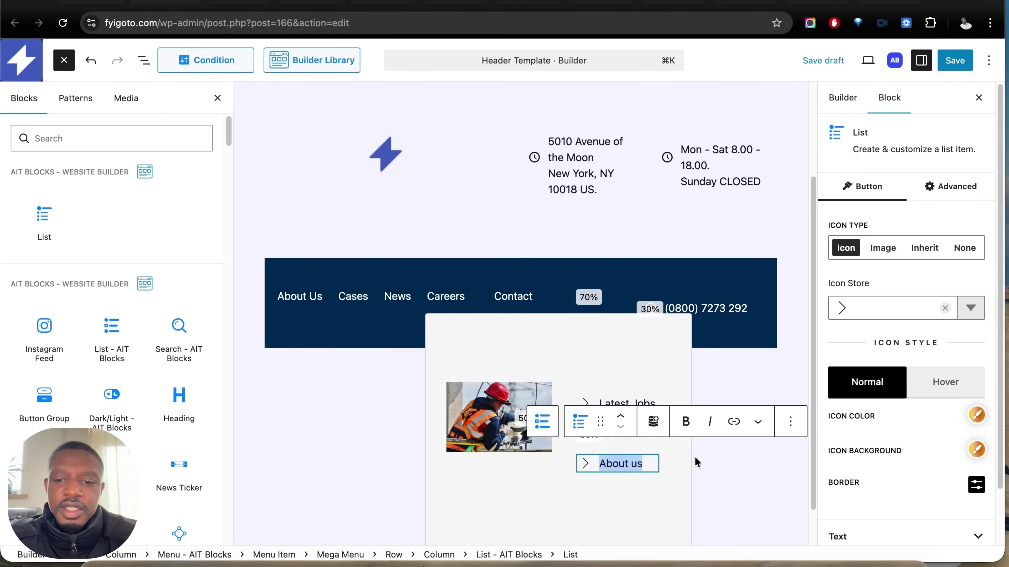
pyautogui.click(734, 424)
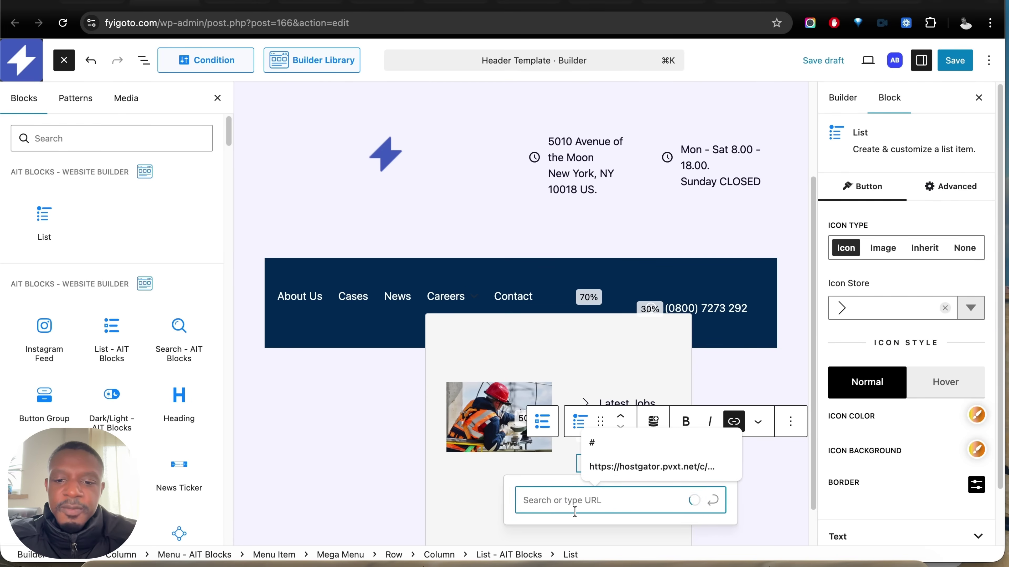
pyautogui.scroll(-2, 572, 528)
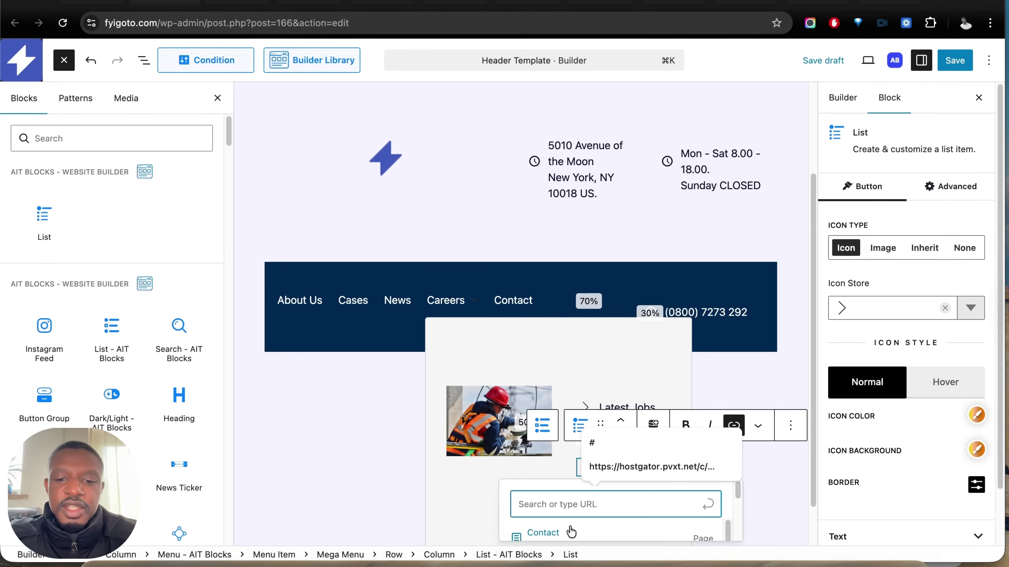
pyautogui.scroll(-2, 575, 530)
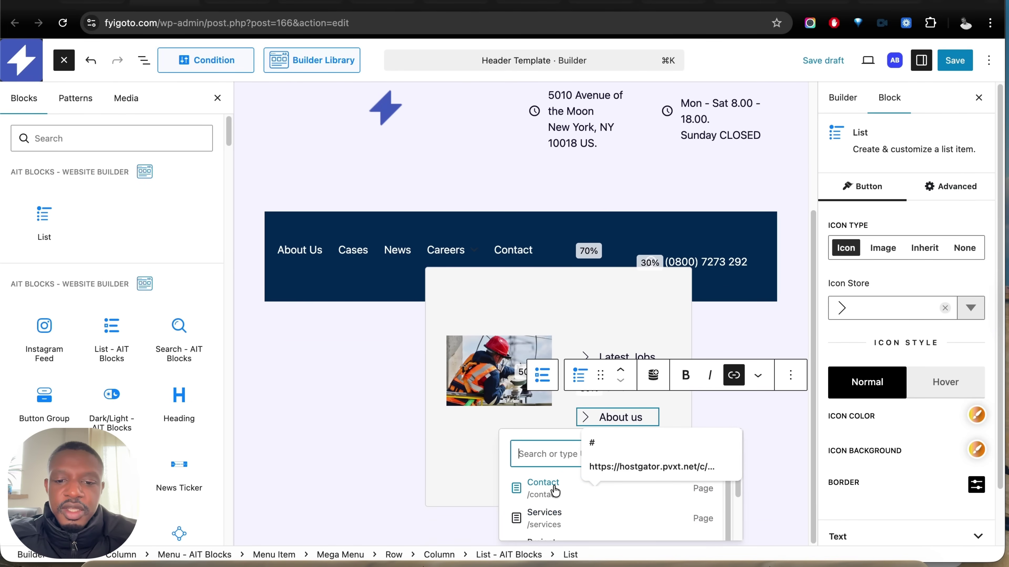
pyautogui.click(558, 493)
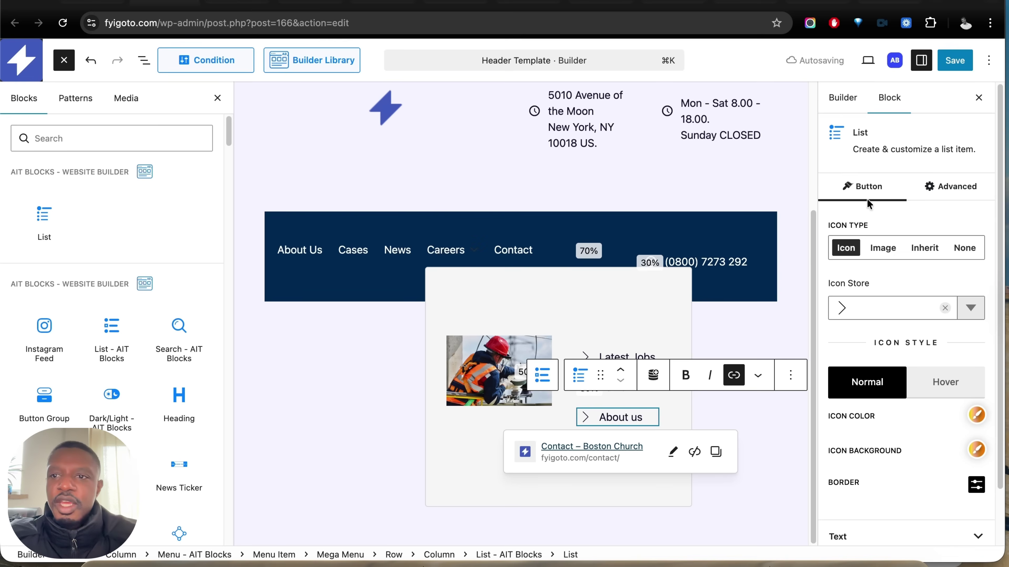
# Save the Logo and Header Template changes, and check the new header and Careers mega menu on the reloaded homepage
pyautogui.click(953, 61)
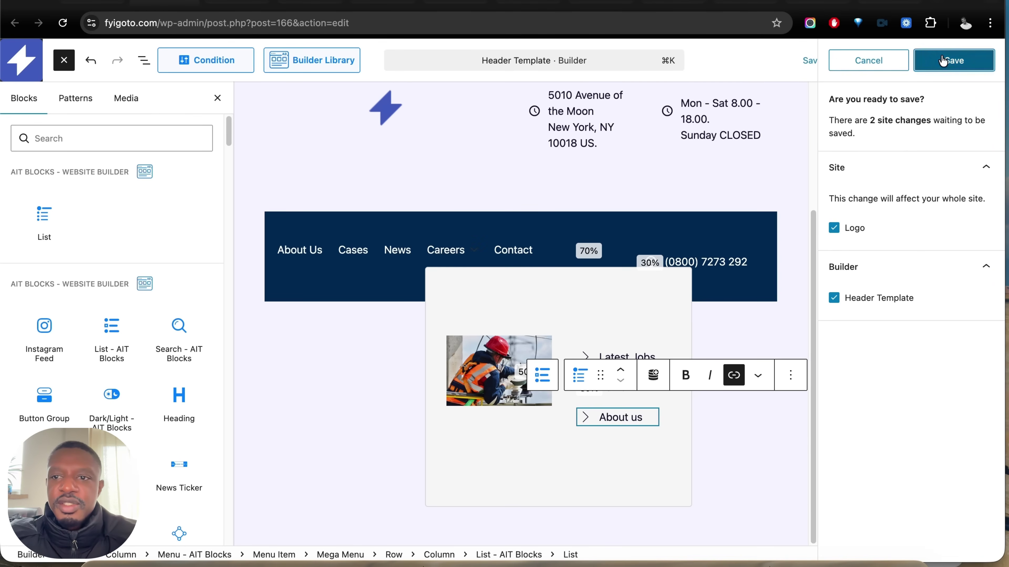
pyautogui.click(953, 61)
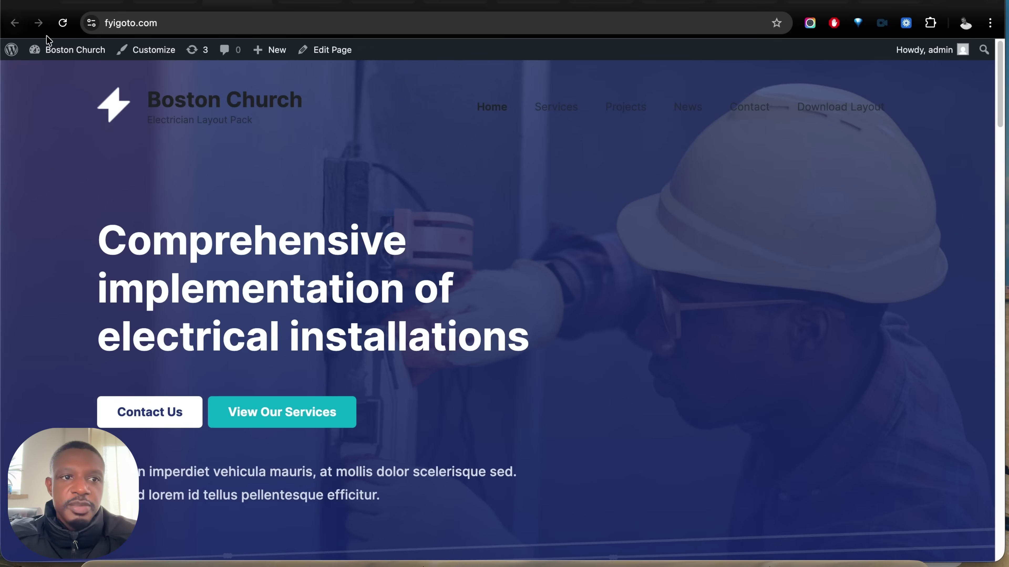
pyautogui.click(62, 23)
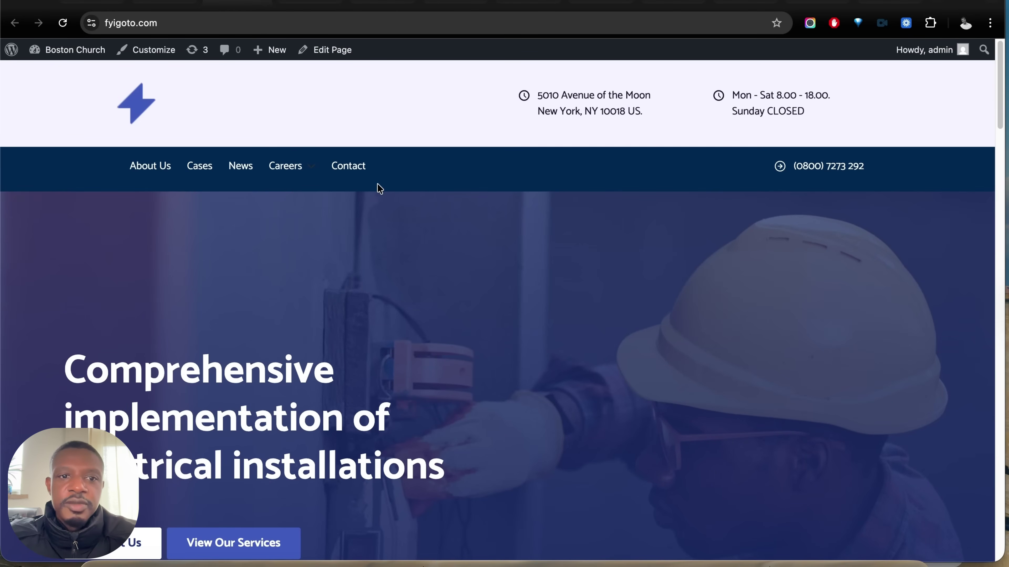
pyautogui.moveTo(290, 175)
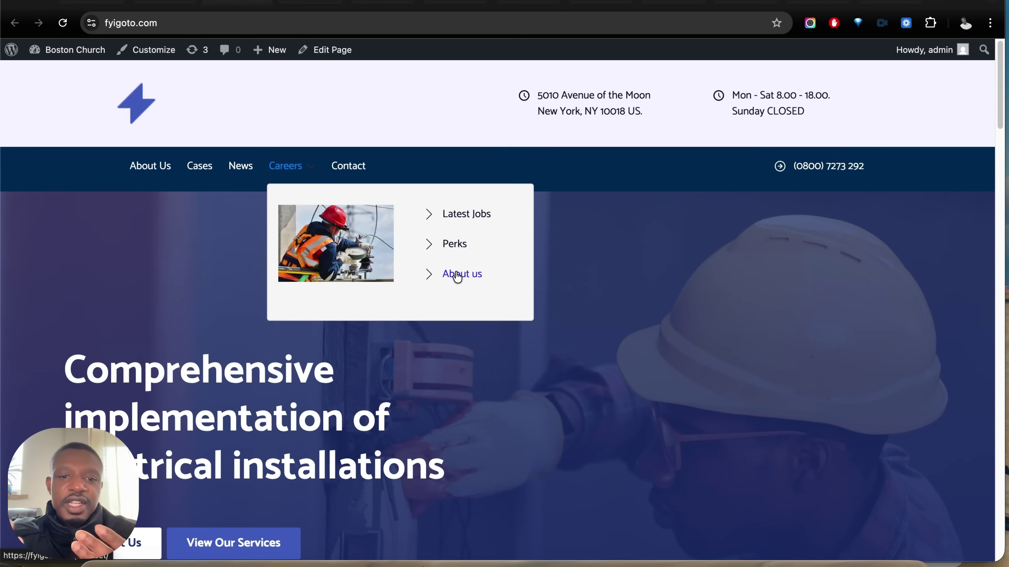
pyautogui.scroll(-5, 668, 307)
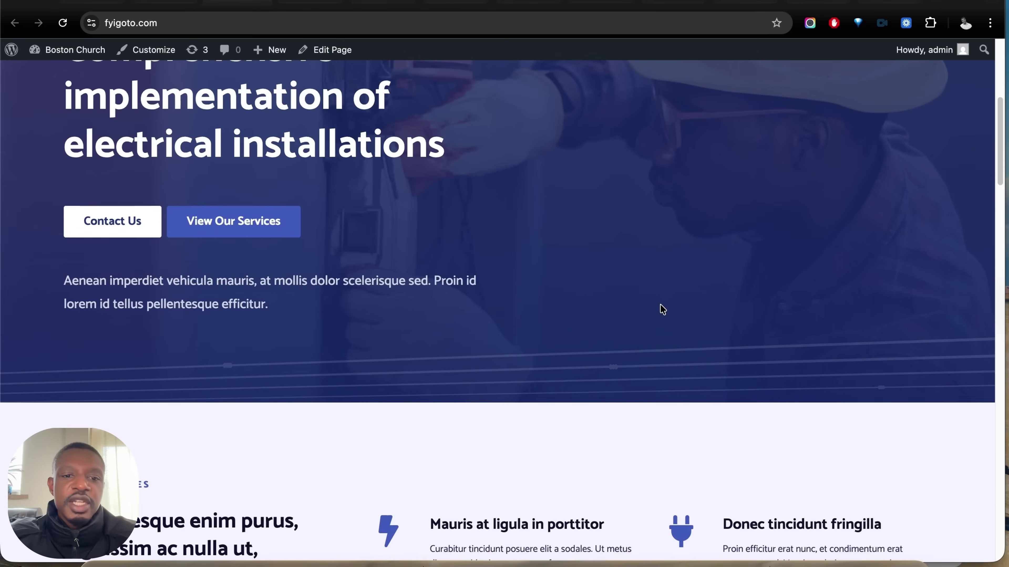
pyautogui.scroll(-7, 659, 308)
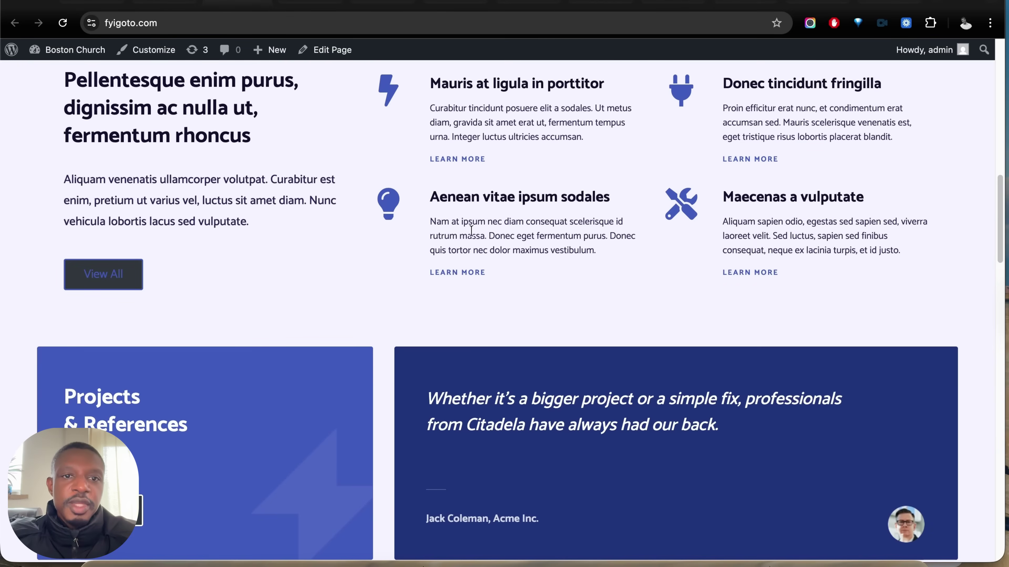
pyautogui.scroll(12, 293, 84)
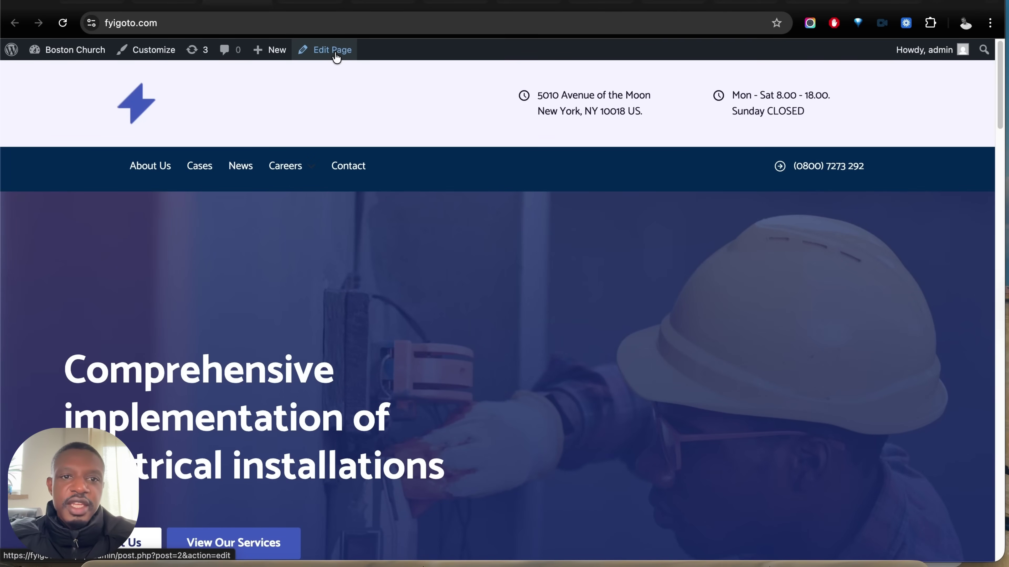
# Open the Home page for editing and insert an AIT Blocks Row with a 50:50 layout above the hero section
pyautogui.click(335, 57)
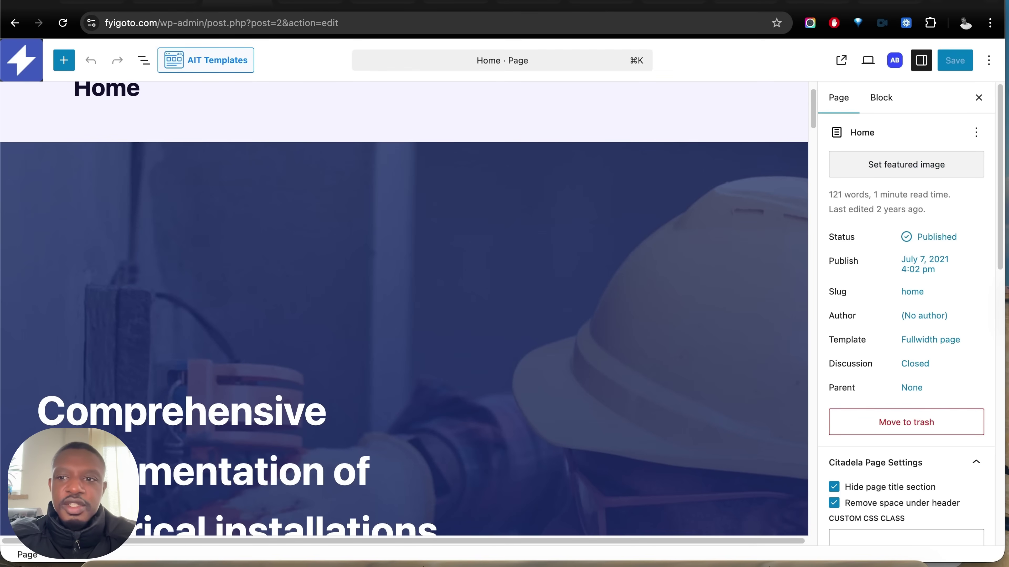
pyautogui.click(977, 99)
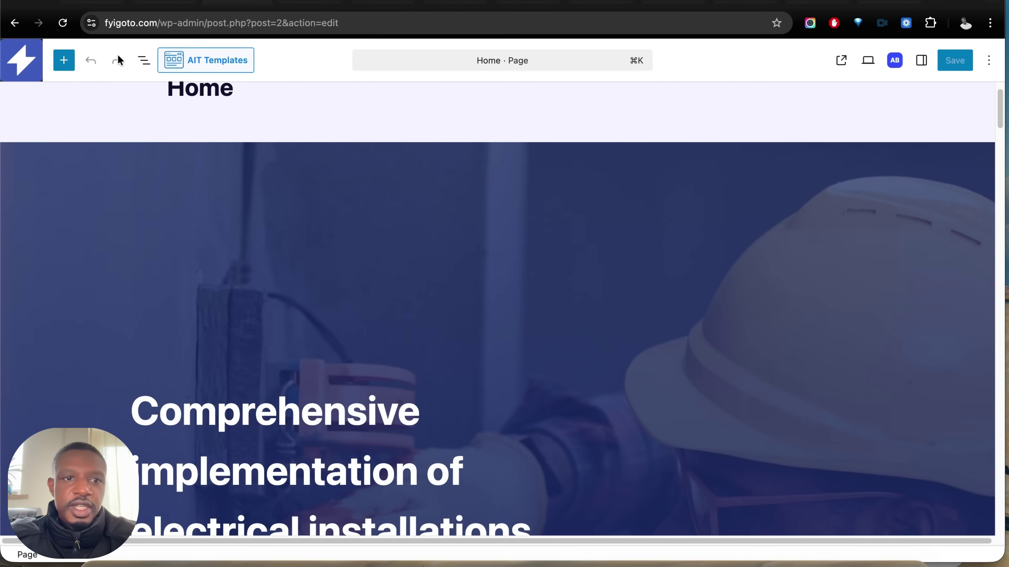
pyautogui.click(143, 61)
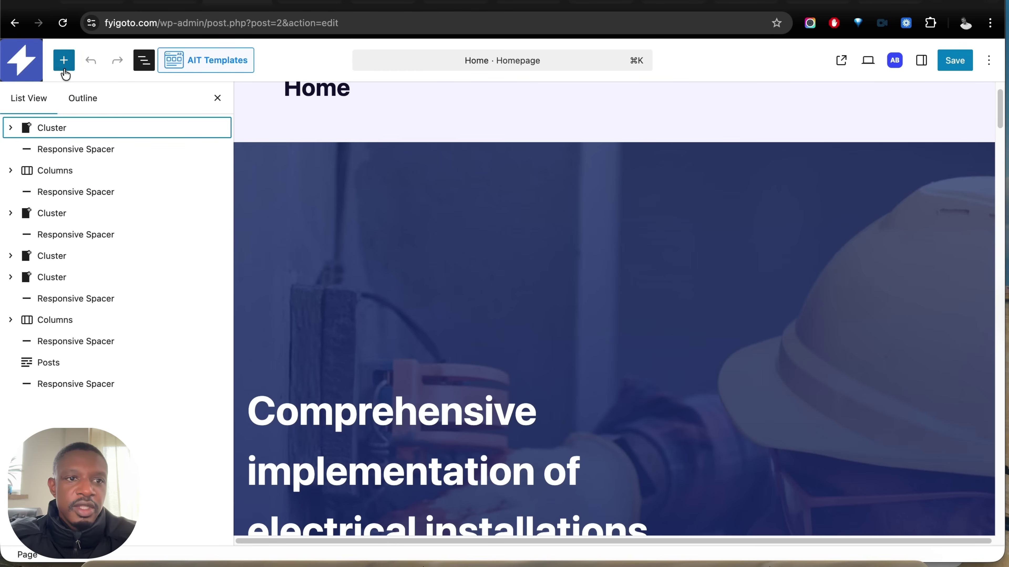
pyautogui.click(64, 60)
pyautogui.moveTo(48, 324)
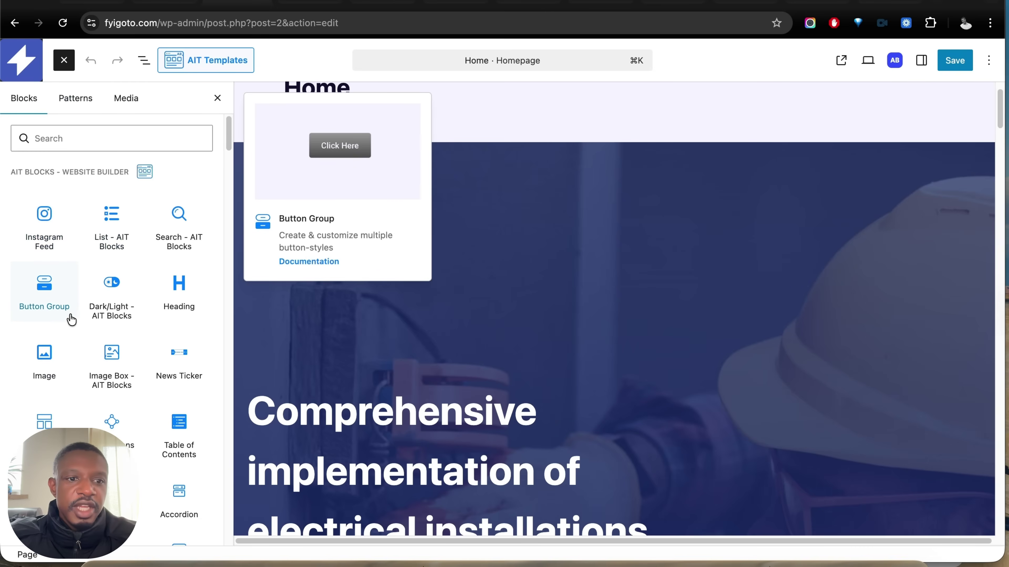
pyautogui.scroll(-5, 96, 314)
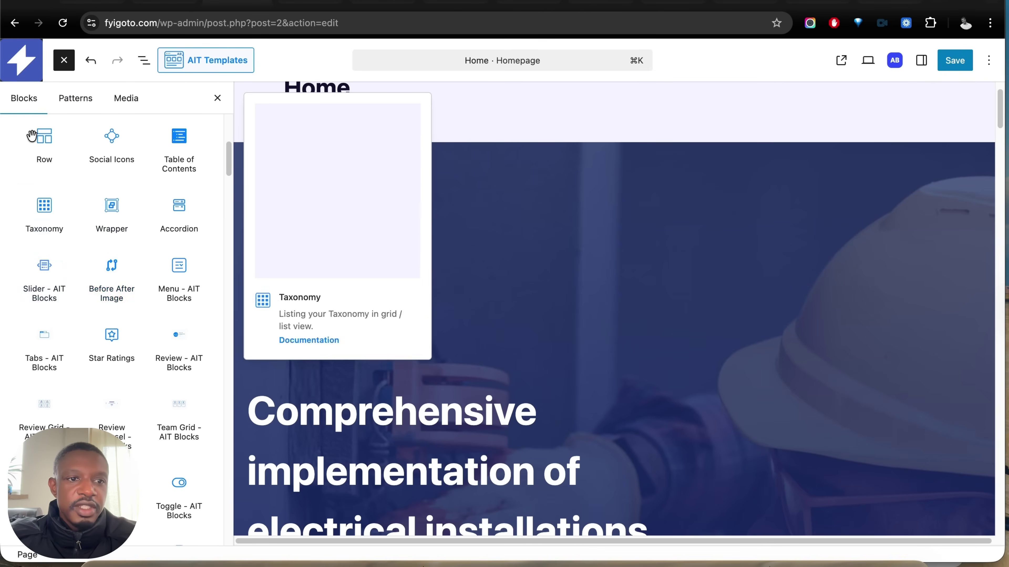
pyautogui.moveTo(50, 142); pyautogui.dragTo(642, 142)
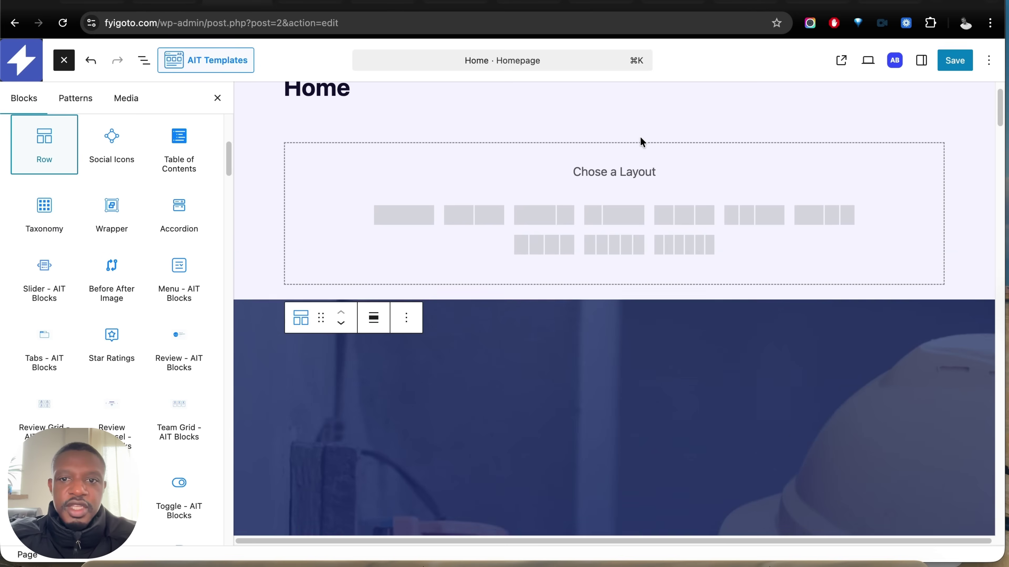
pyautogui.click(477, 226)
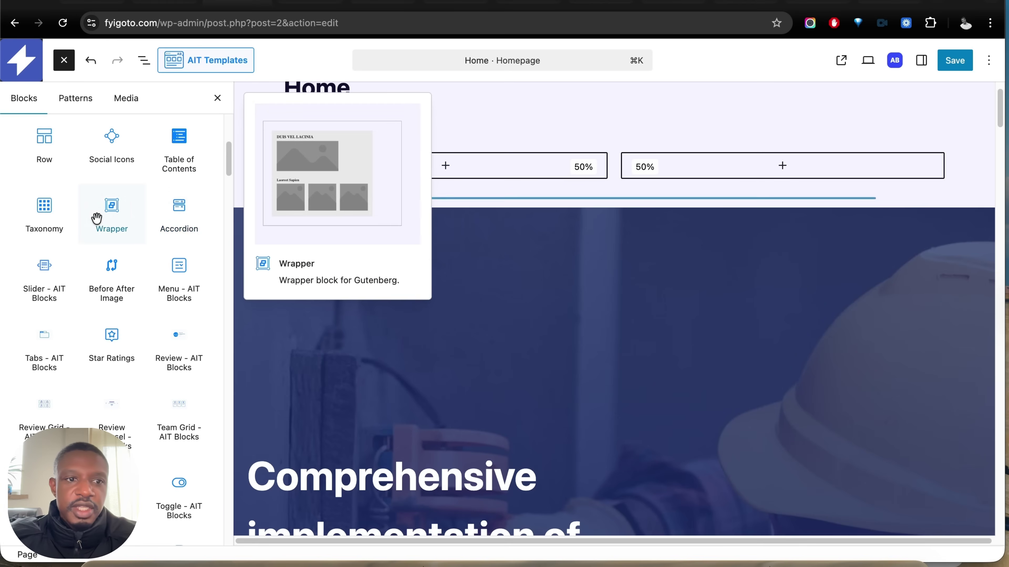
# Add a Heading block with a Button Group block below it to the new row's first column
pyautogui.scroll(-3, 97, 219)
pyautogui.scroll(7, 97, 219)
pyautogui.moveTo(166, 218); pyautogui.dragTo(459, 170)
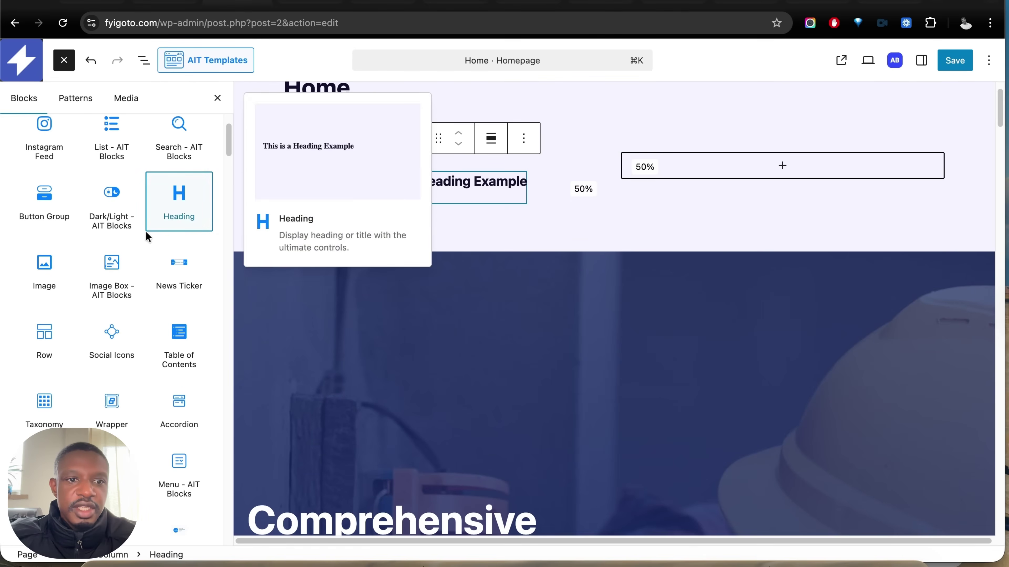
pyautogui.moveTo(54, 211); pyautogui.dragTo(490, 200)
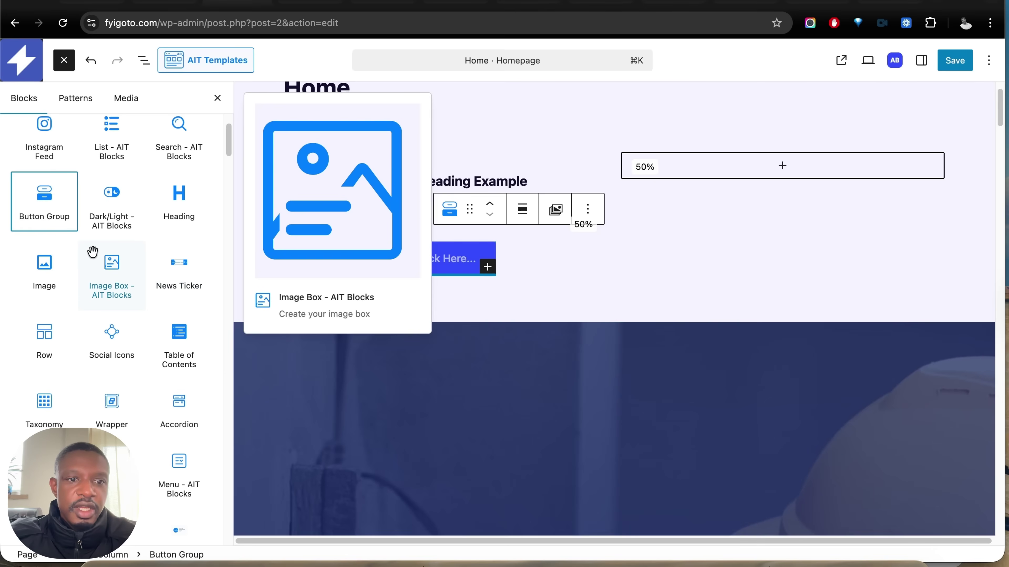
pyautogui.scroll(1, 140, 286)
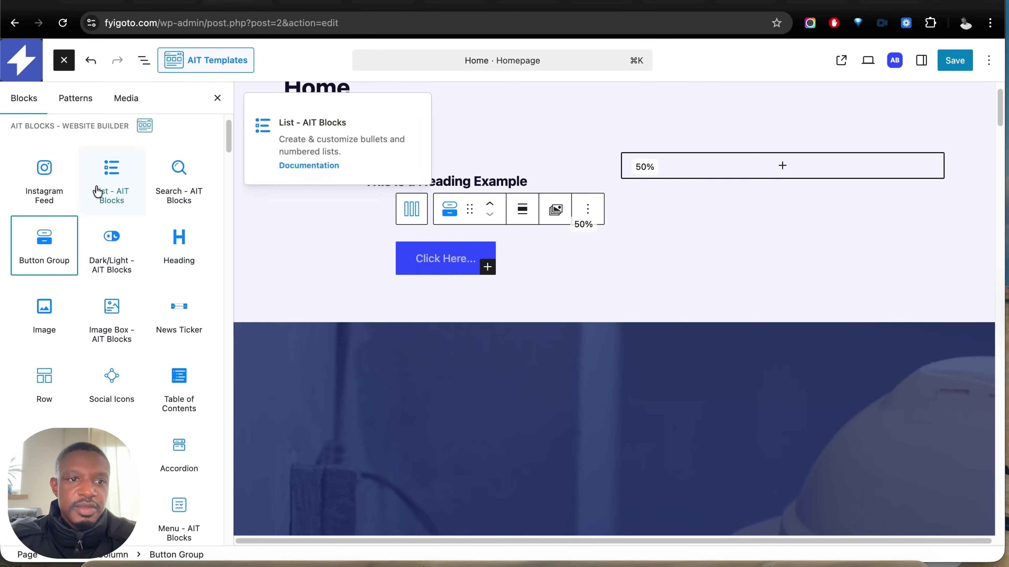
# Search the block library for "para" and add a Paragraph block below the button group in the row's first column
pyautogui.scroll(-5, 100, 197)
pyautogui.scroll(5, 101, 202)
pyautogui.click(113, 143)
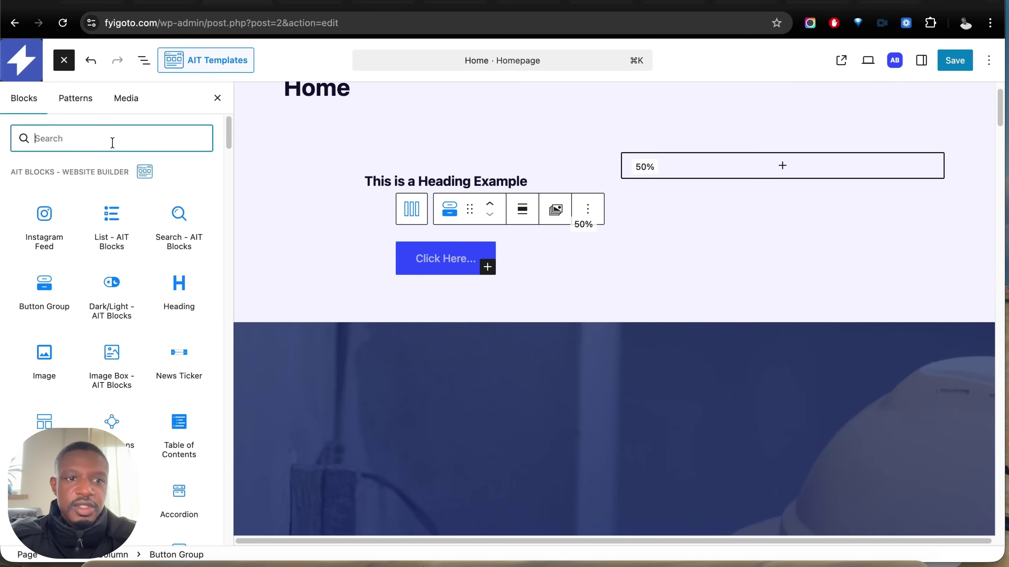
pyautogui.write('para')
pyautogui.moveTo(44, 200); pyautogui.dragTo(457, 279)
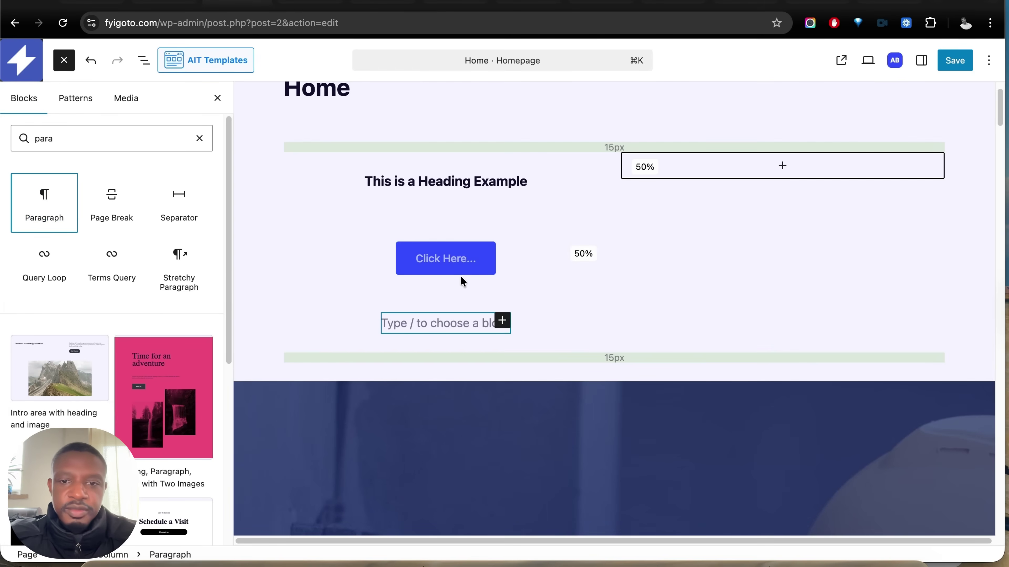
# Copy the hero's "Comprehensive implementation of electrical installations" title and its "Aenean imperdiet vehicula mauris" text into the new heading and paragraph
pyautogui.scroll(-10, 515, 410)
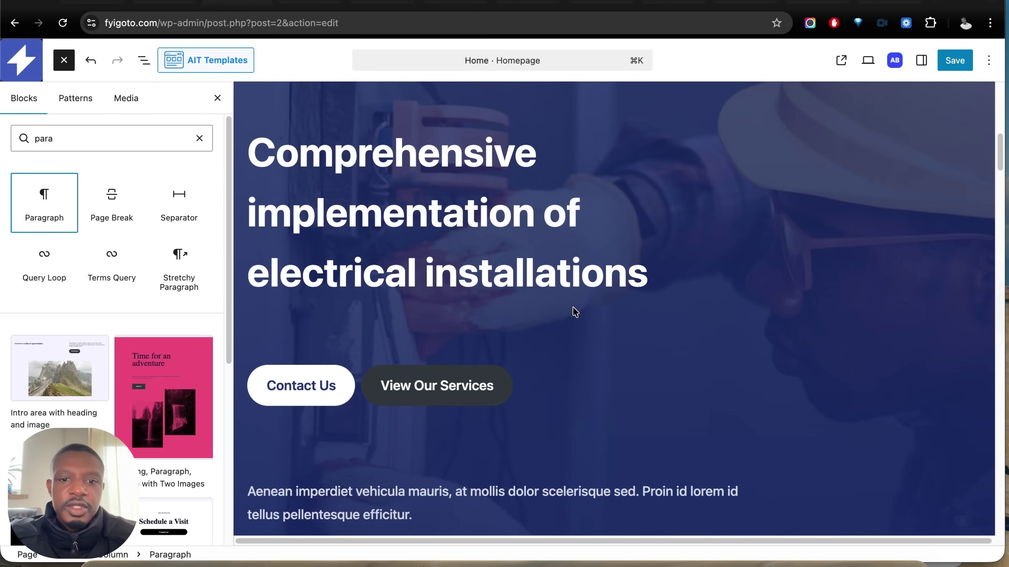
pyautogui.moveTo(639, 287); pyautogui.dragTo(492, 262)
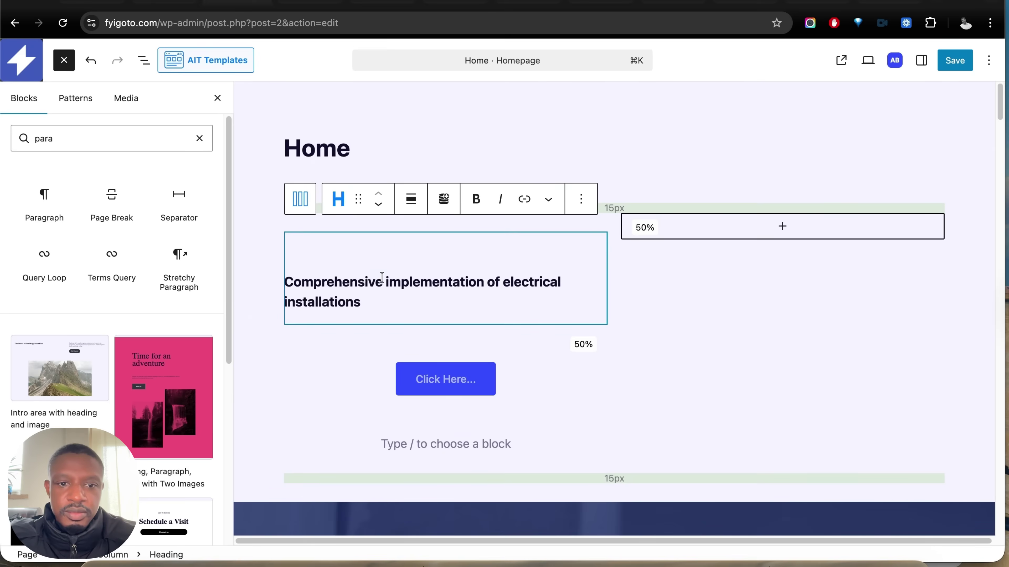
pyautogui.scroll(-10, 382, 277)
pyautogui.moveTo(412, 461); pyautogui.dragTo(446, 365)
pyautogui.write('Aenean imperdiet vehicula mauris, at mollis dolor scelerisque sed. Proin id lorem id tellus pellentesque efficitur.')
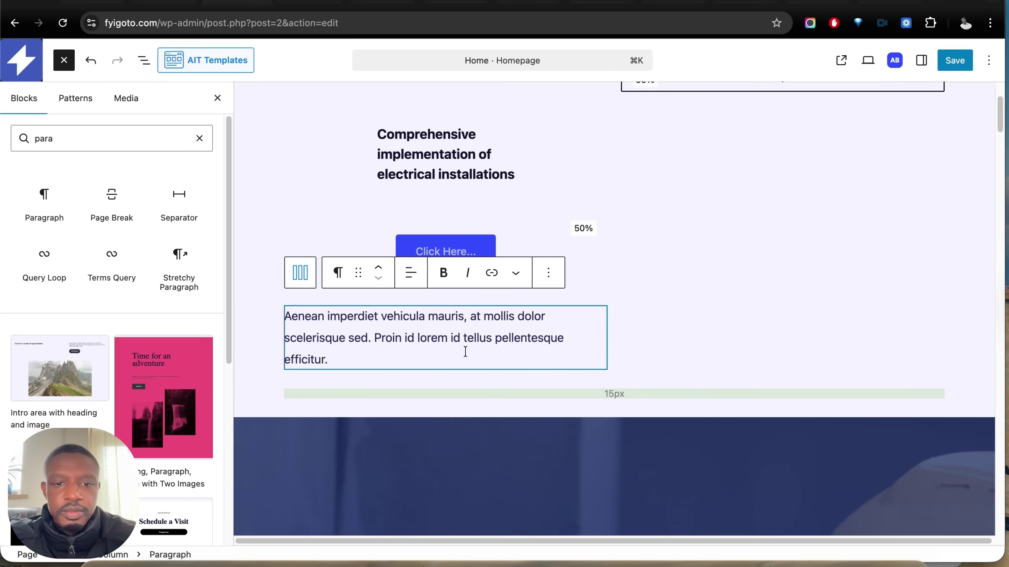
# Label the row's button "Contact us", duplicate it, and label the copy "View Services"
pyautogui.click(446, 247)
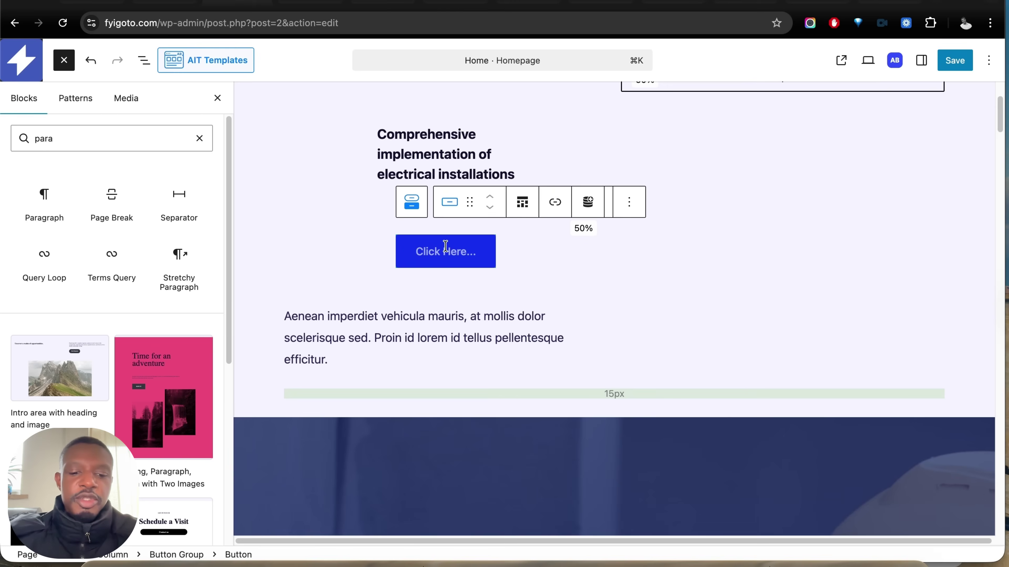
pyautogui.write('Contact us')
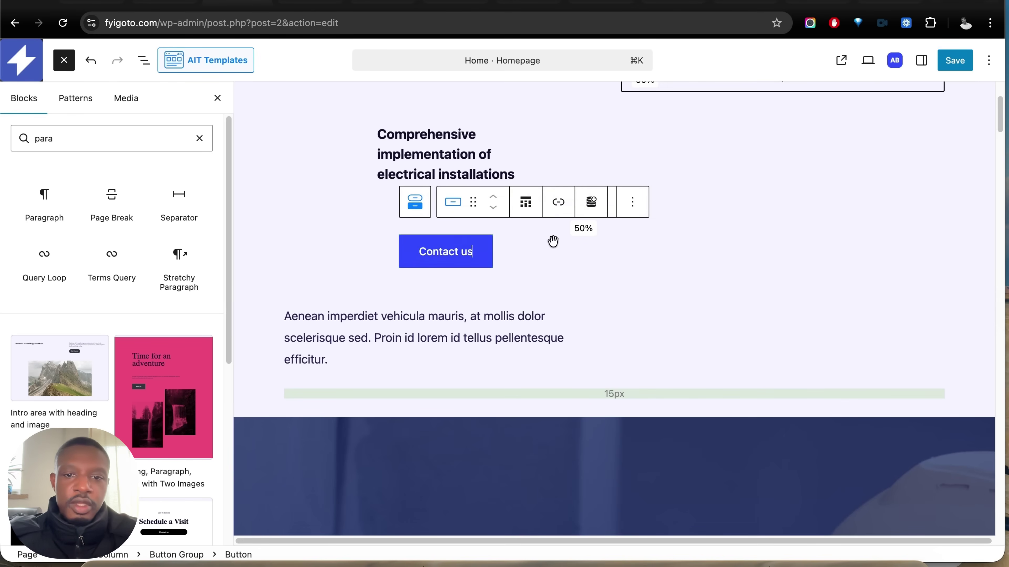
pyautogui.click(524, 265)
pyautogui.click(484, 264)
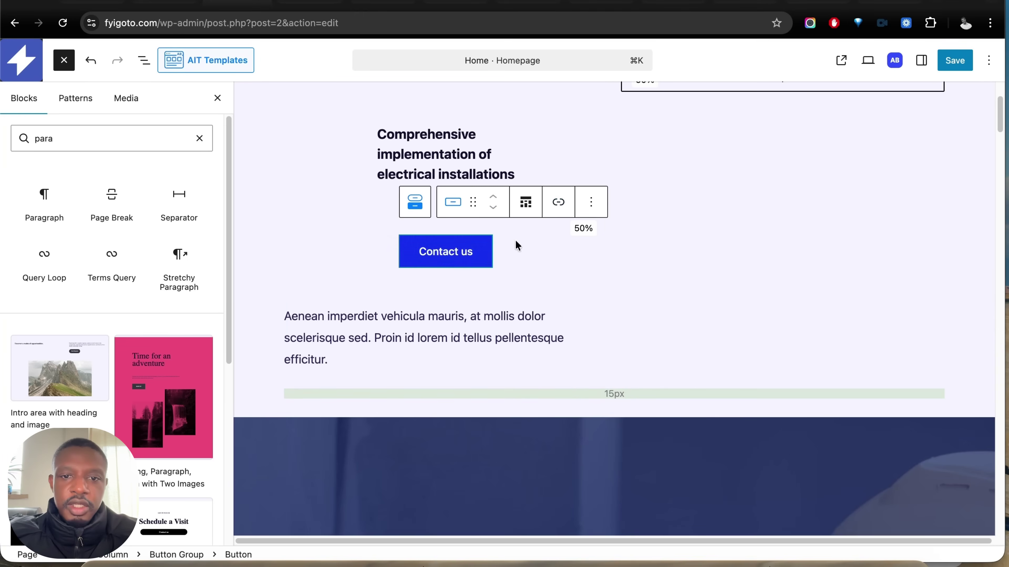
pyautogui.click(591, 204)
pyautogui.click(622, 295)
pyautogui.tripleClick(497, 247)
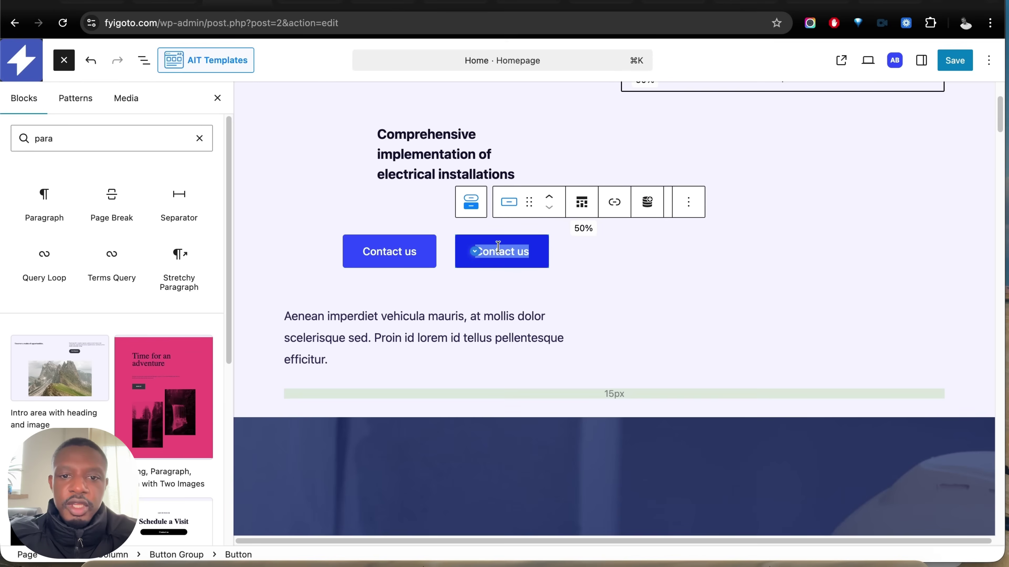
pyautogui.write('View Services')
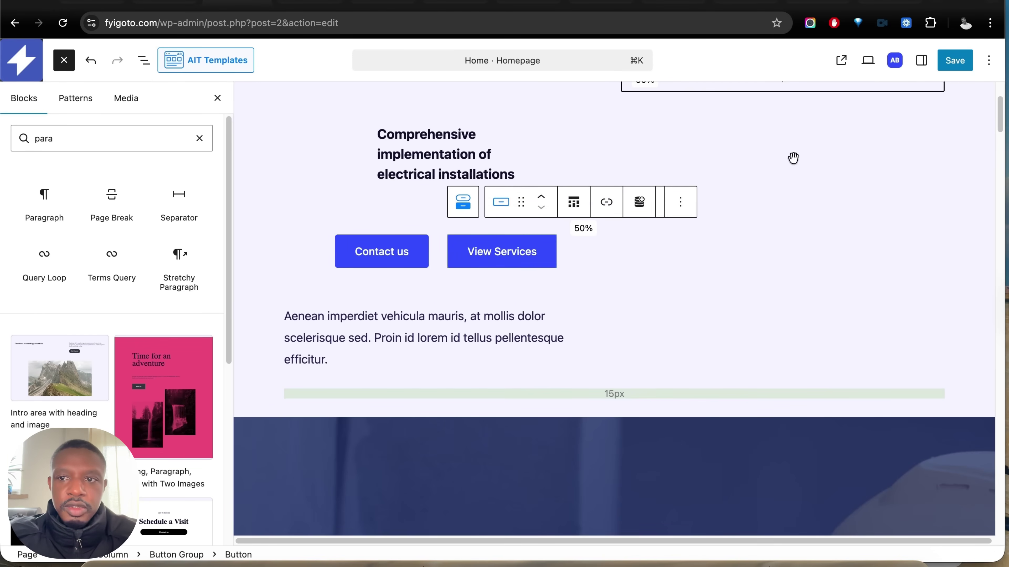
# Give the View Services button the square outlined style and set its custom top and bottom size to 10 px
pyautogui.click(928, 60)
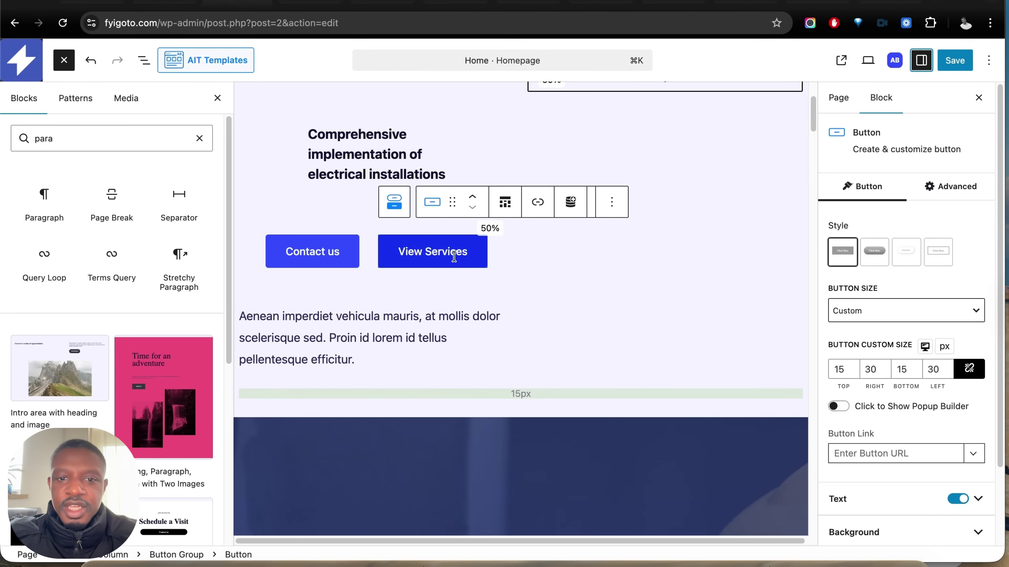
pyautogui.click(938, 256)
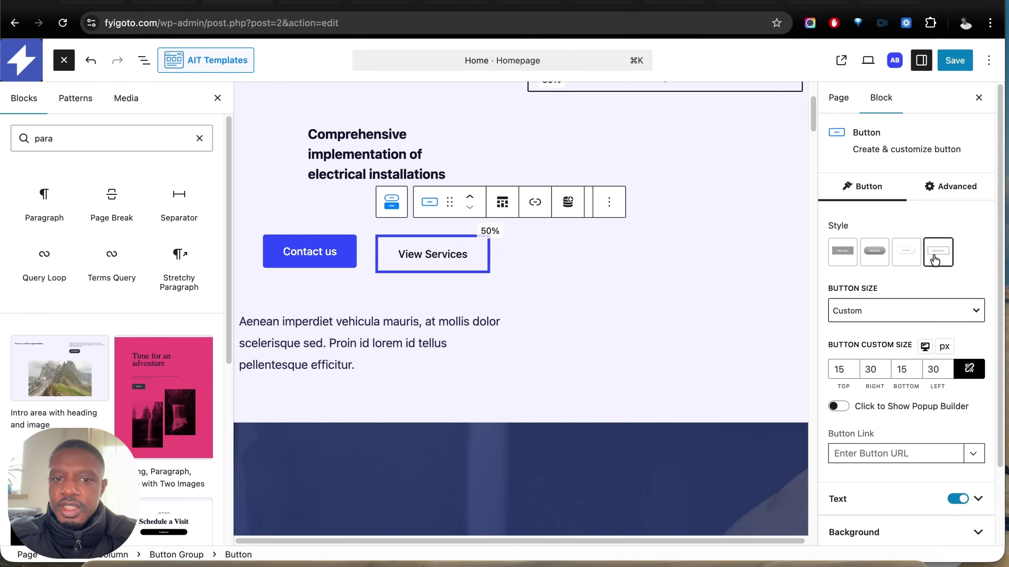
pyautogui.click(844, 368)
pyautogui.press('BackSpace')
pyautogui.write('0')
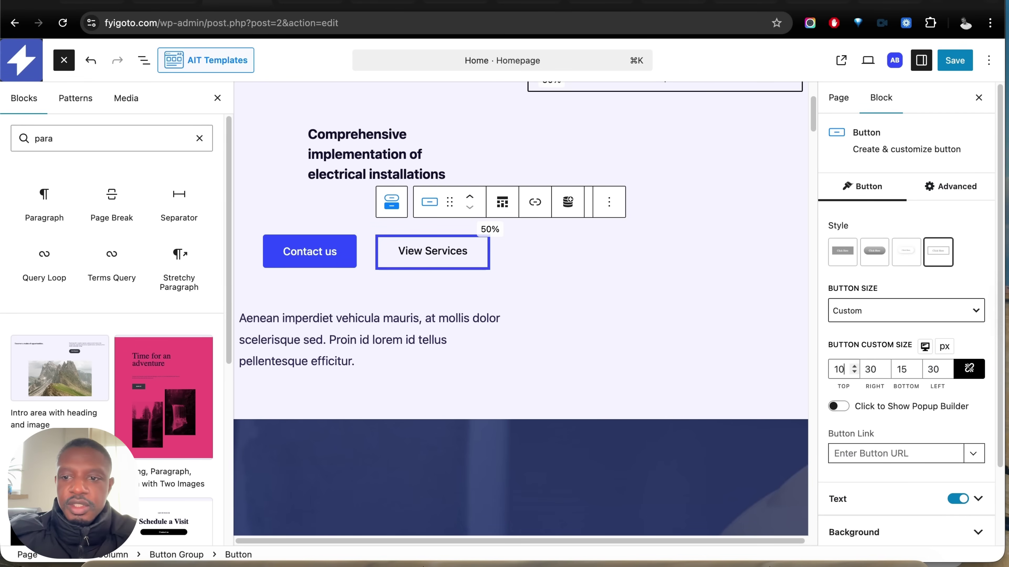
pyautogui.click(937, 370)
pyautogui.click(910, 371)
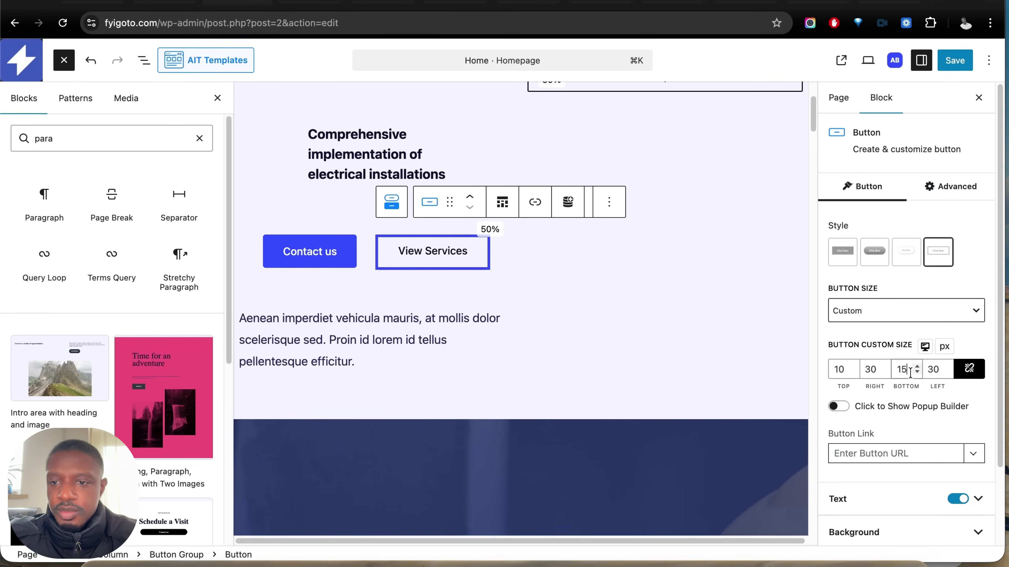
pyautogui.press('BackSpace')
pyautogui.write('0')
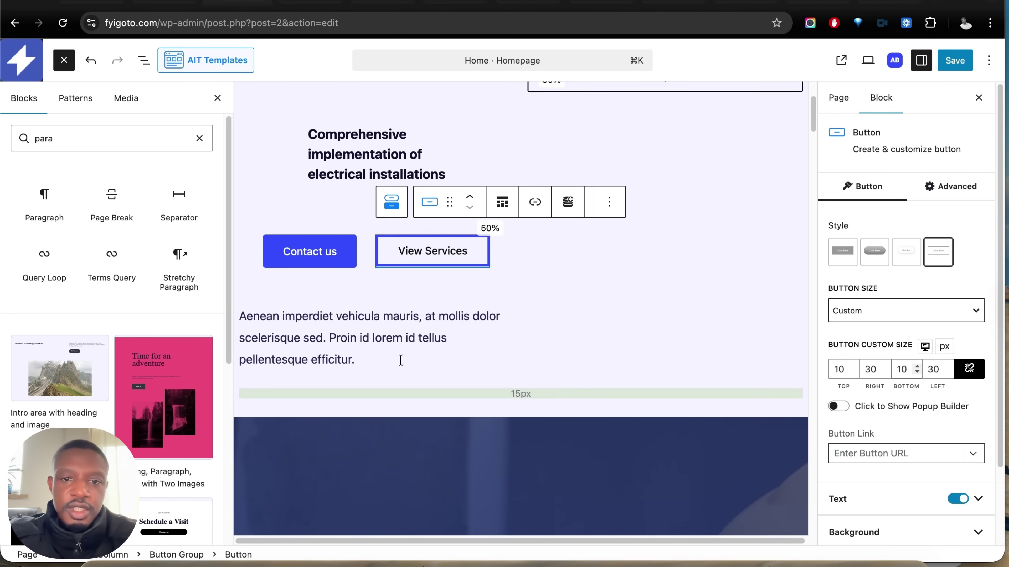
# Set the View Services button's text color to white, FFFFFF
pyautogui.click(936, 500)
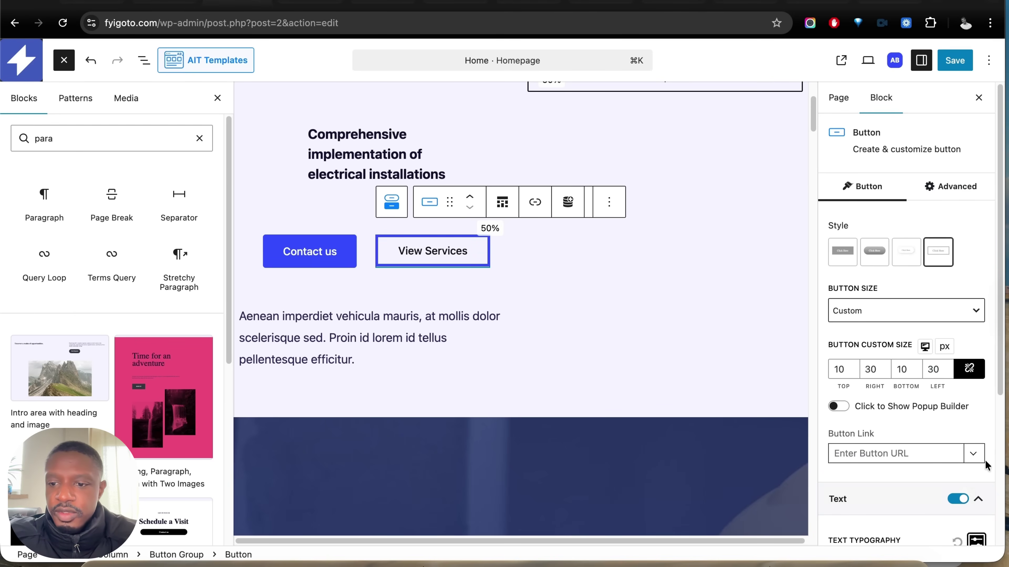
pyautogui.moveTo(998, 380); pyautogui.dragTo(999, 442)
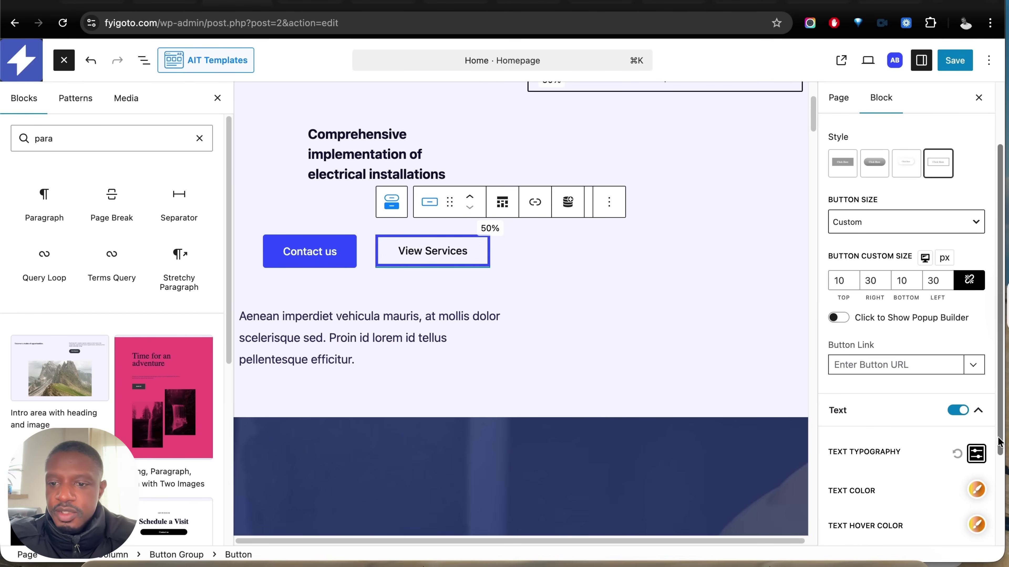
pyautogui.click(977, 494)
pyautogui.moveTo(848, 318); pyautogui.dragTo(662, 282)
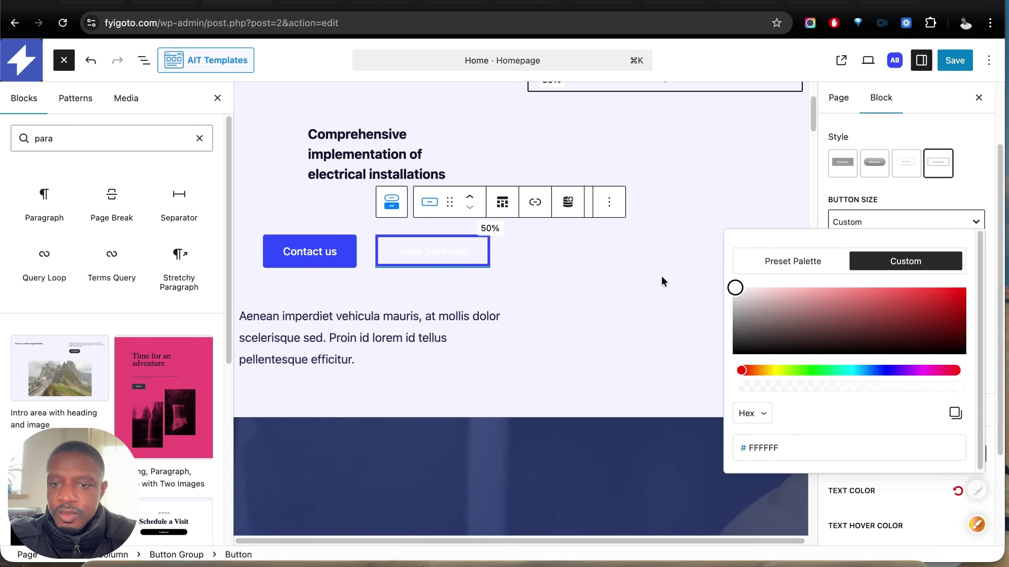
pyautogui.click(748, 165)
# Set the text color of the paragraph below the buttons to White
pyautogui.scroll(-3, 676, 294)
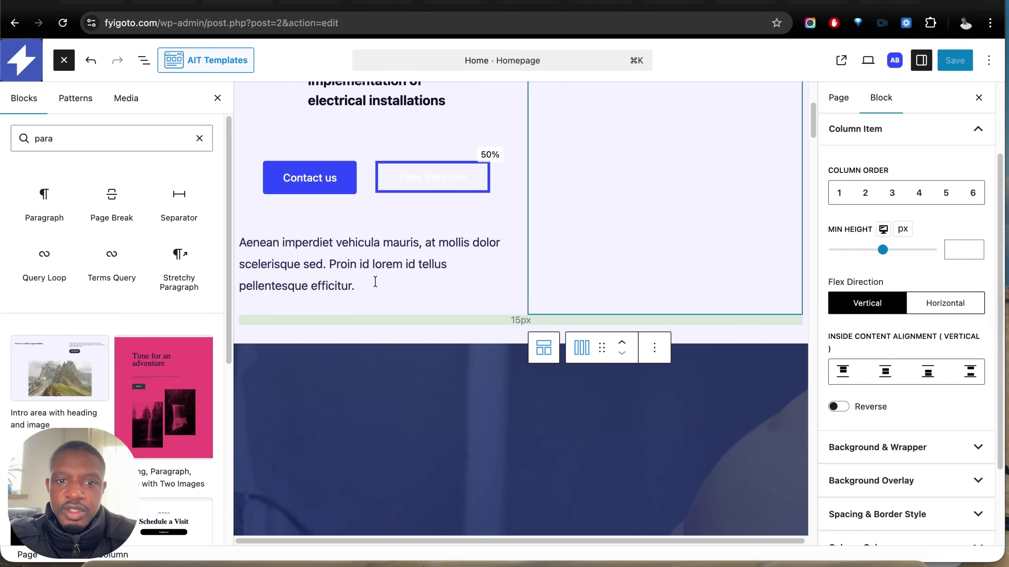
pyautogui.click(270, 251)
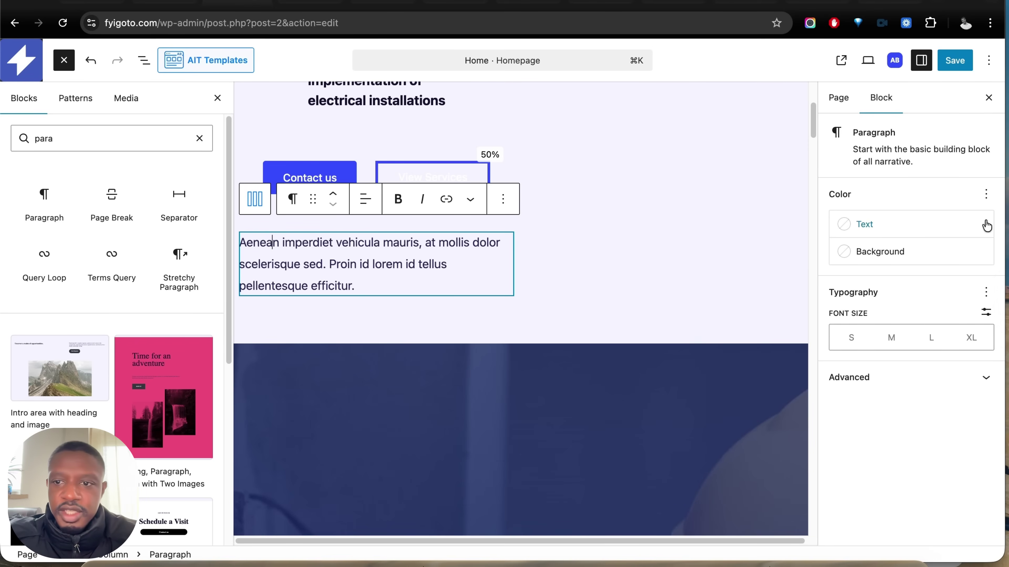
pyautogui.click(885, 234)
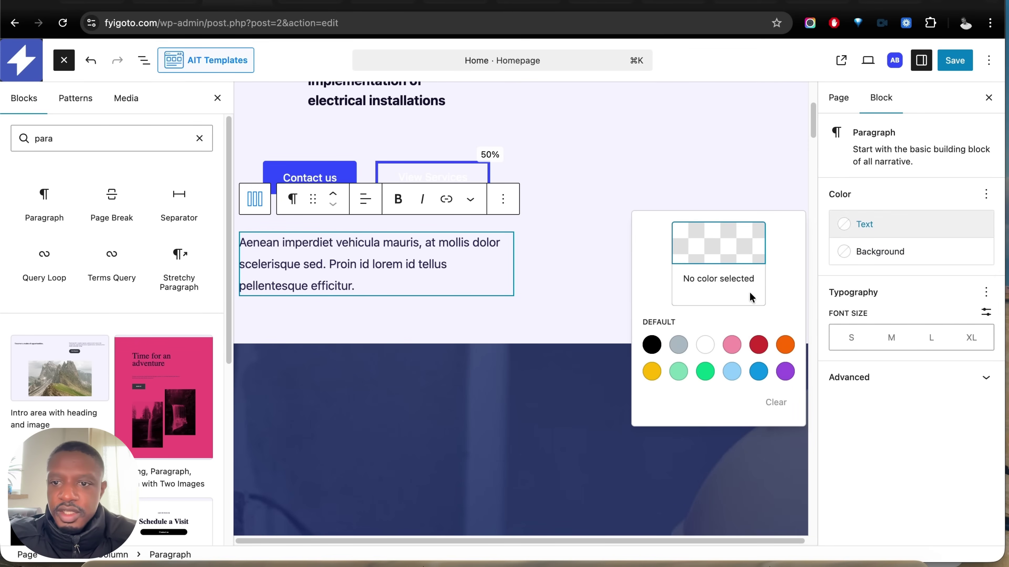
pyautogui.click(704, 344)
pyautogui.scroll(-1, 615, 190)
pyautogui.scroll(5, 596, 199)
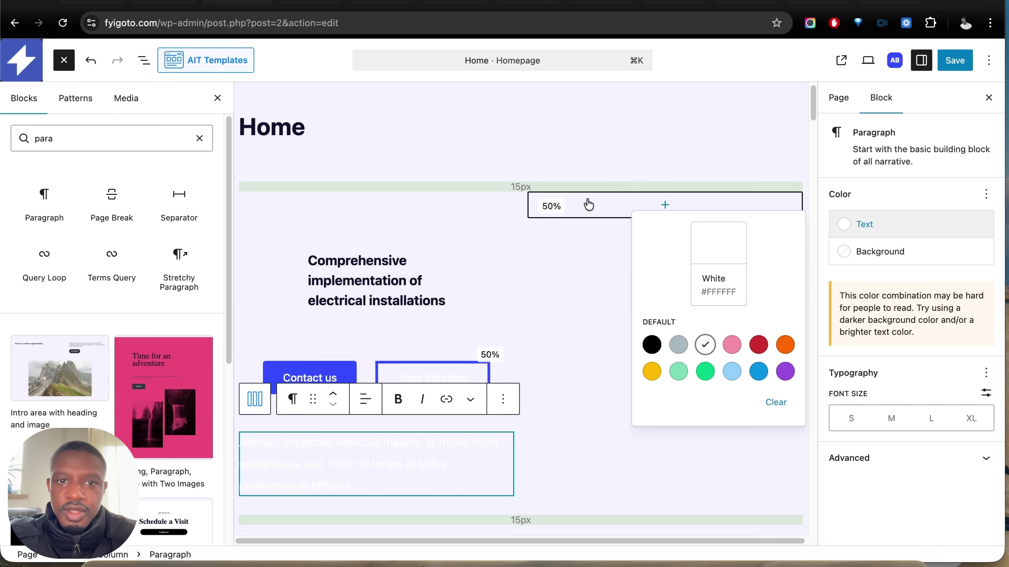
# Set the new row's heading to the H1 tag with a typography size of 2.5 em
pyautogui.click(413, 289)
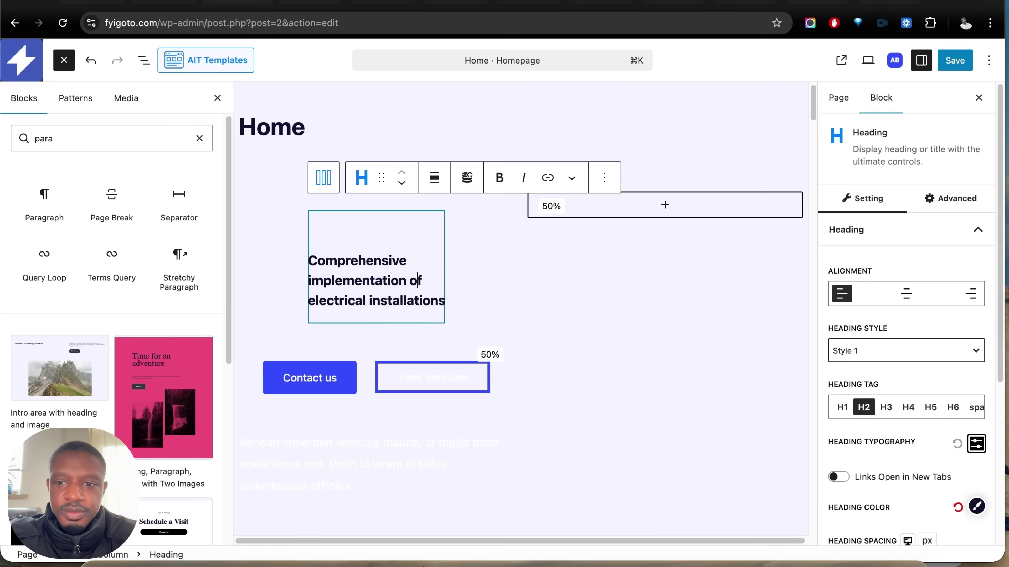
pyautogui.click(843, 410)
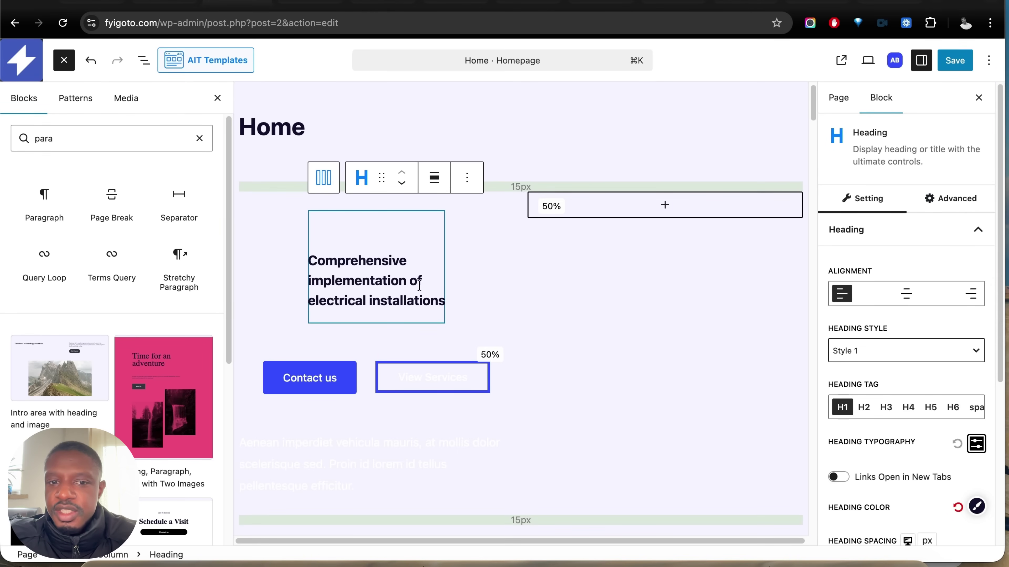
pyautogui.scroll(-5, 934, 385)
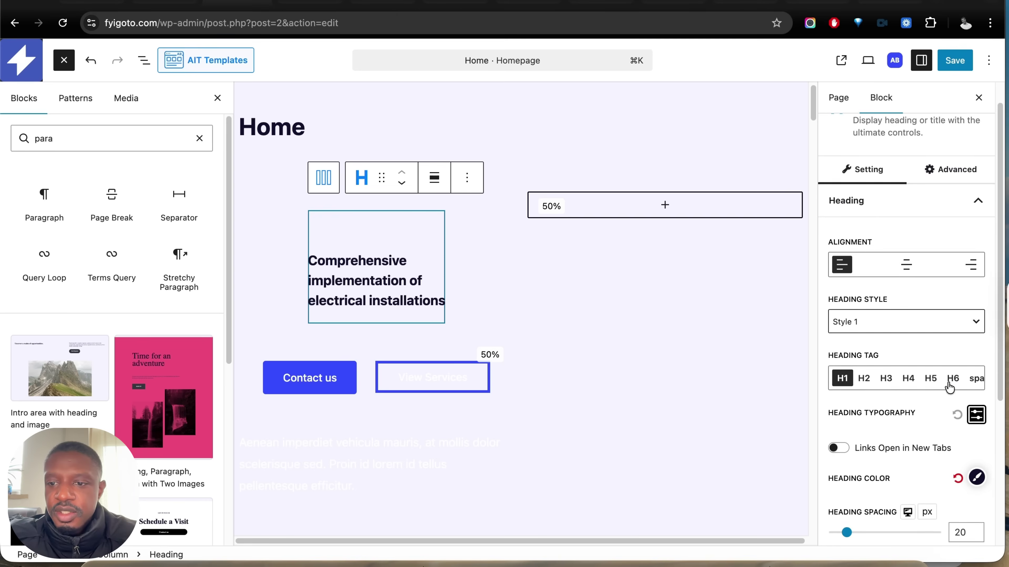
pyautogui.click(977, 322)
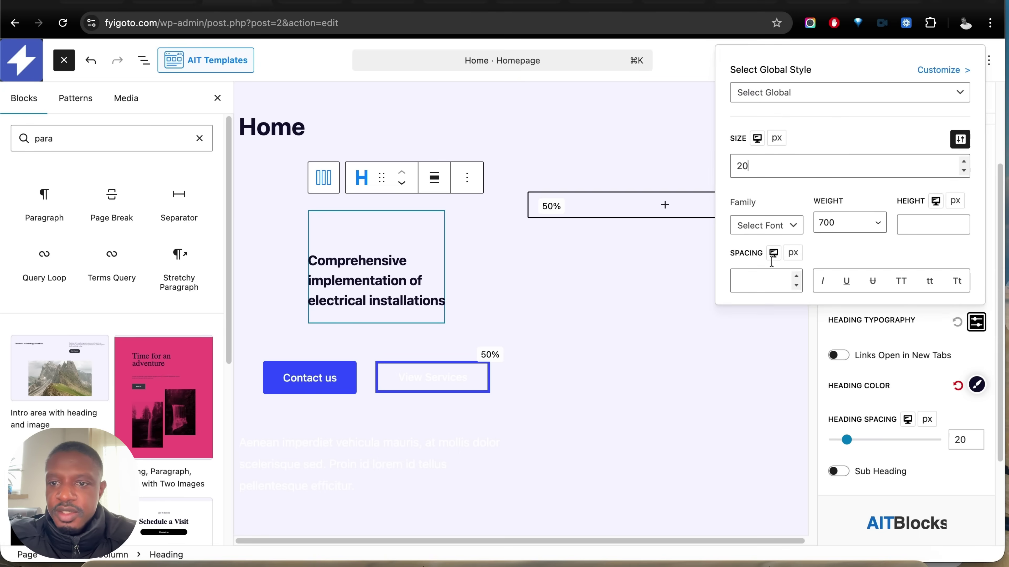
pyautogui.click(776, 138)
pyautogui.click(777, 167)
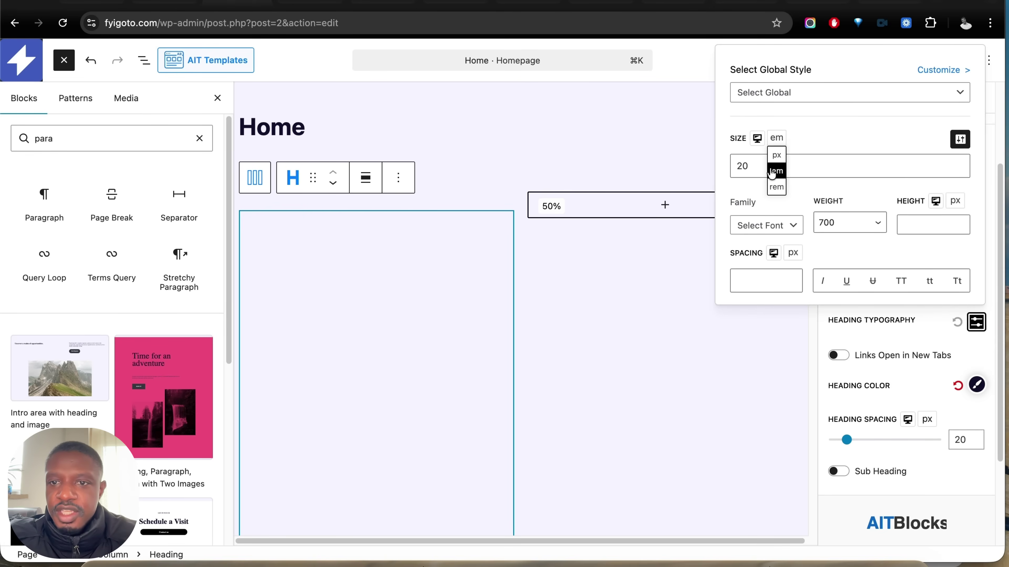
pyautogui.moveTo(756, 166); pyautogui.dragTo(732, 166)
pyautogui.write('2')
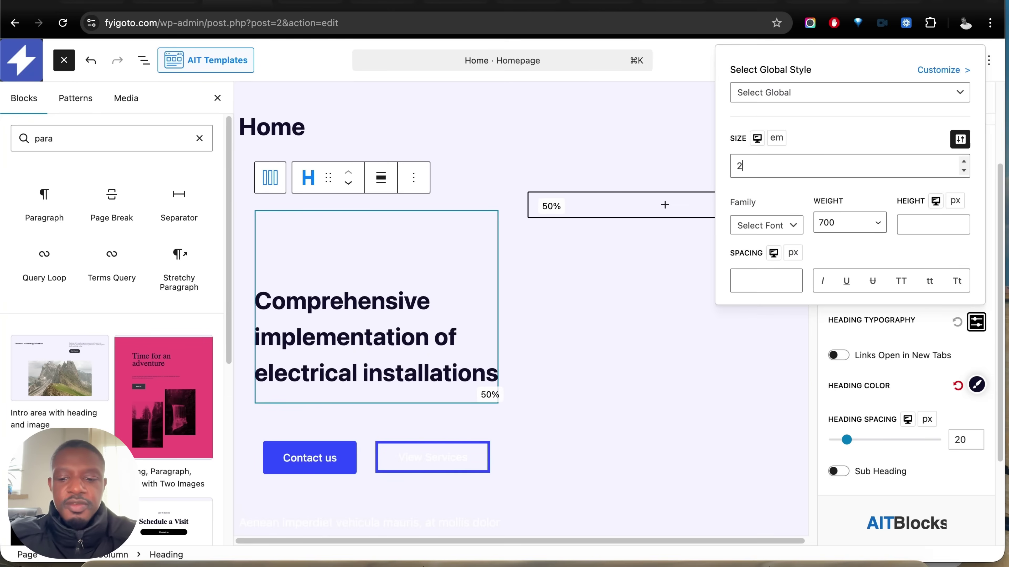
pyautogui.write('.5')
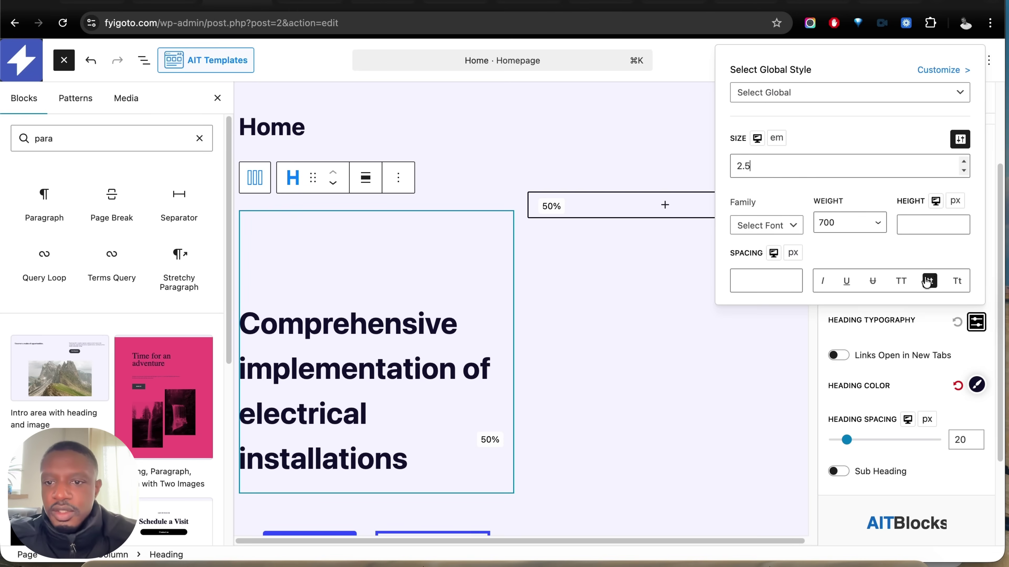
# Change the heading color to white from the AIT Blocks preset palette
pyautogui.click(923, 386)
pyautogui.click(976, 386)
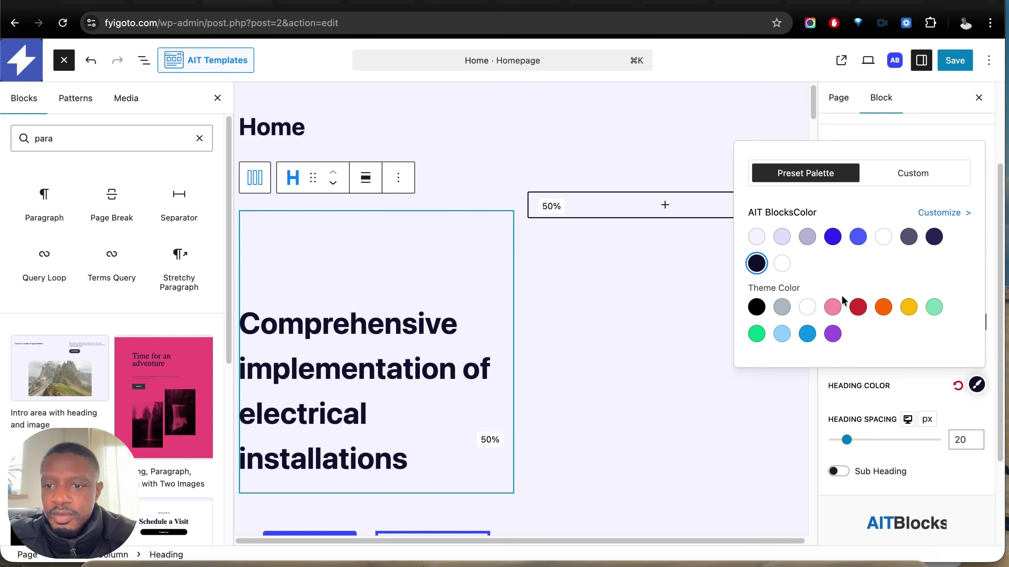
pyautogui.click(782, 263)
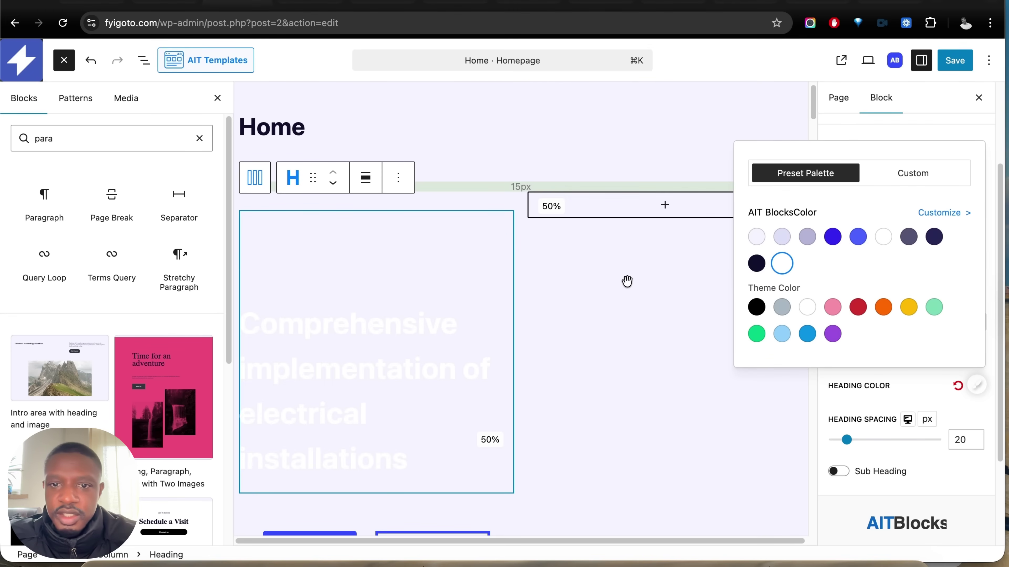
# Set electrician.jpg from the media library as the background image of the new hero row
pyautogui.click(144, 60)
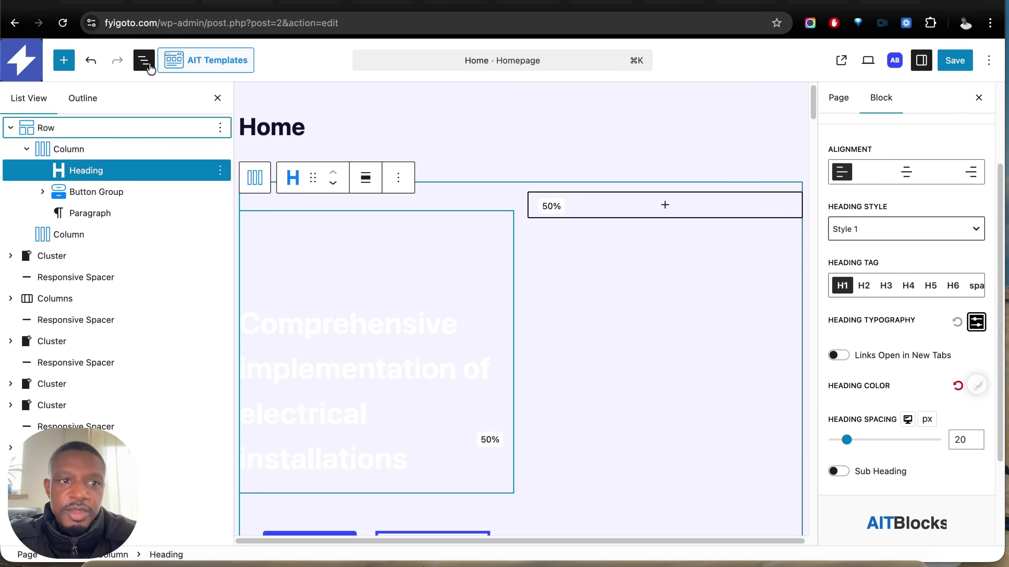
pyautogui.click(101, 129)
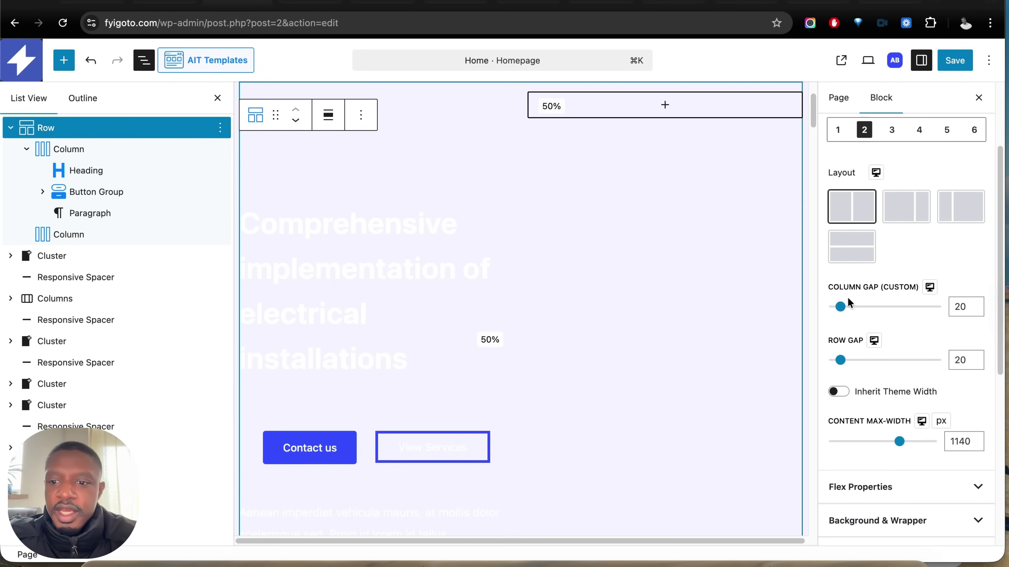
pyautogui.scroll(-3, 878, 343)
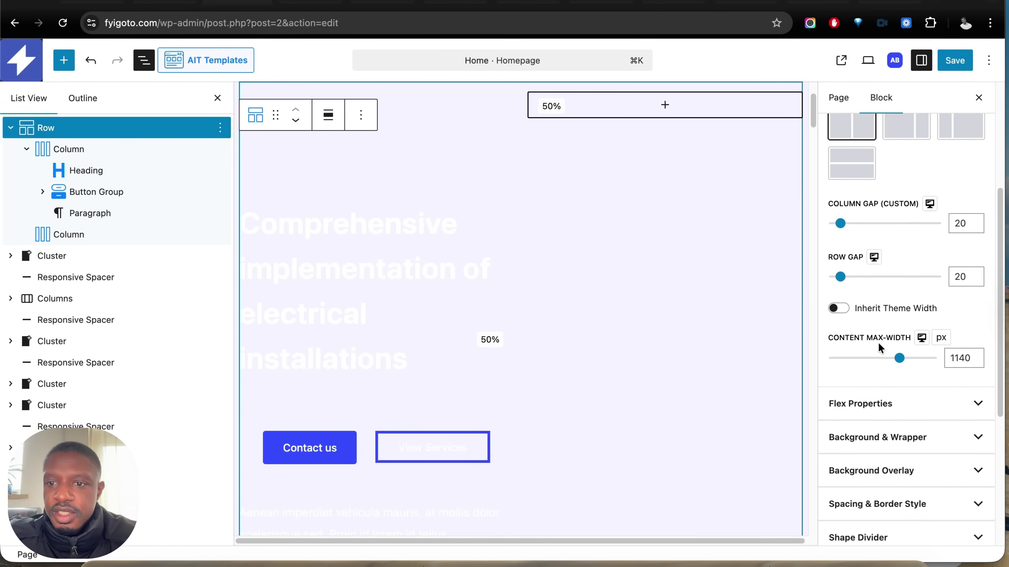
pyautogui.scroll(-1, 878, 343)
pyautogui.click(929, 392)
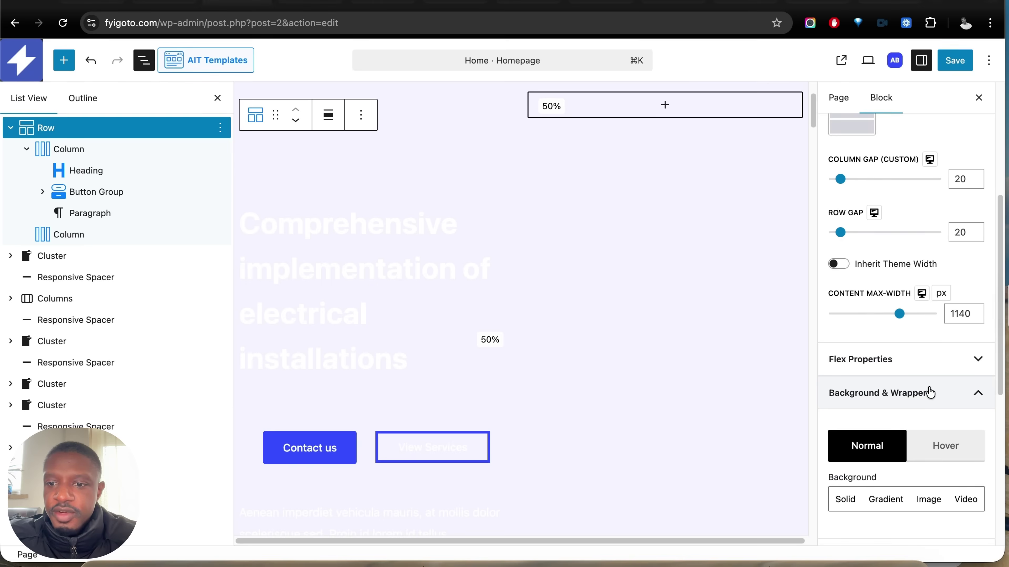
pyautogui.scroll(-3, 929, 393)
pyautogui.click(929, 386)
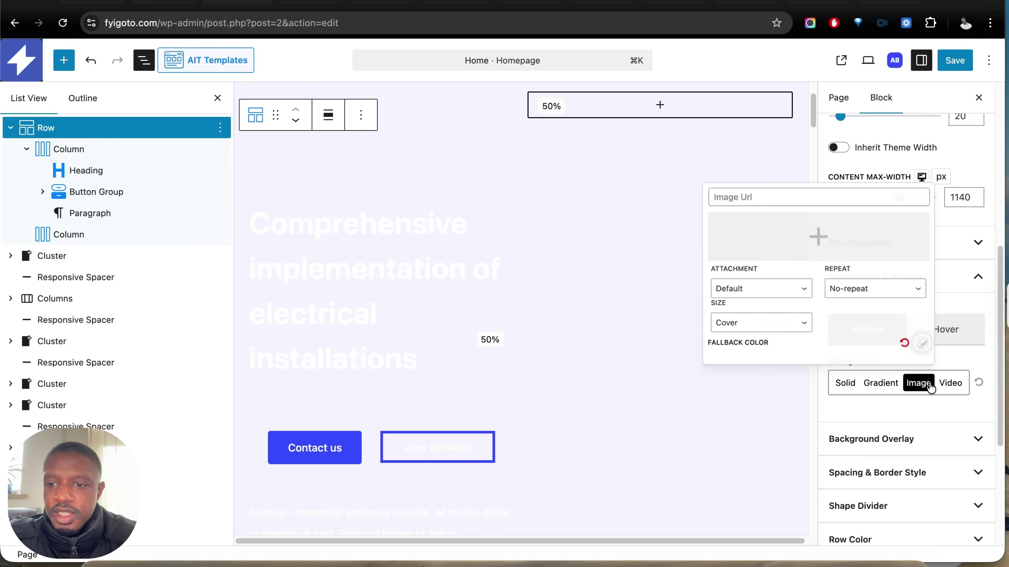
pyautogui.click(796, 248)
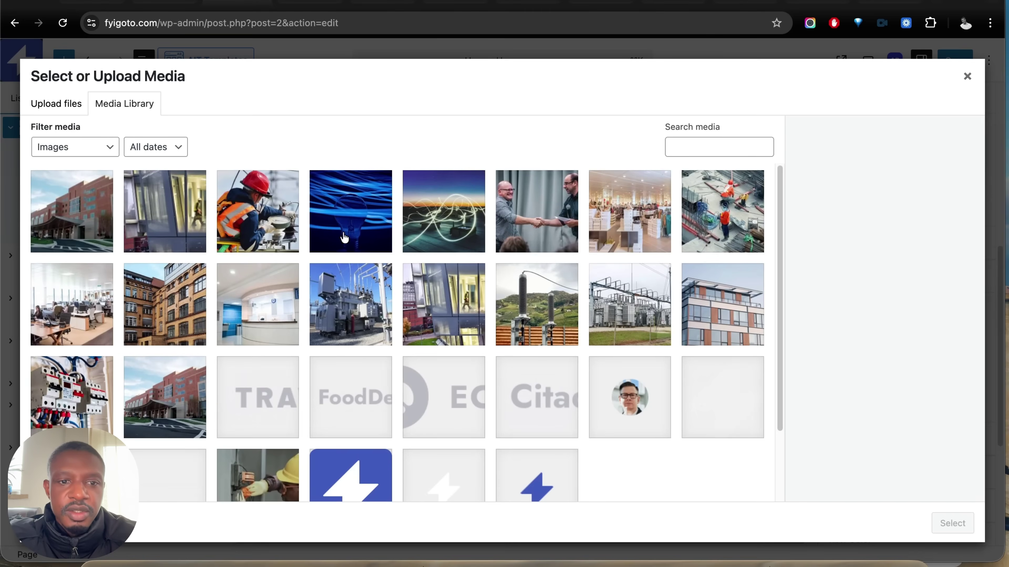
pyautogui.click(278, 230)
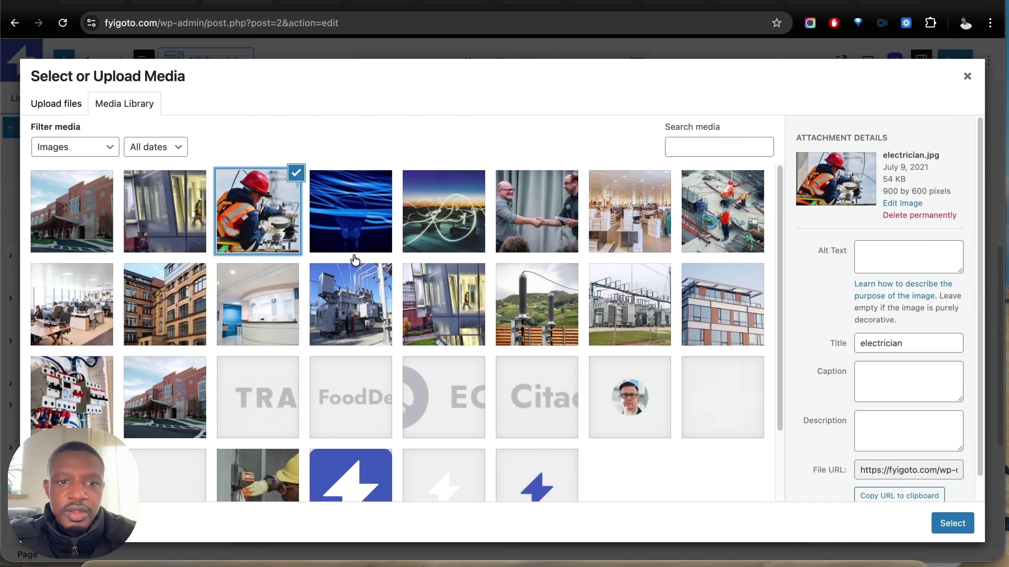
pyautogui.click(953, 523)
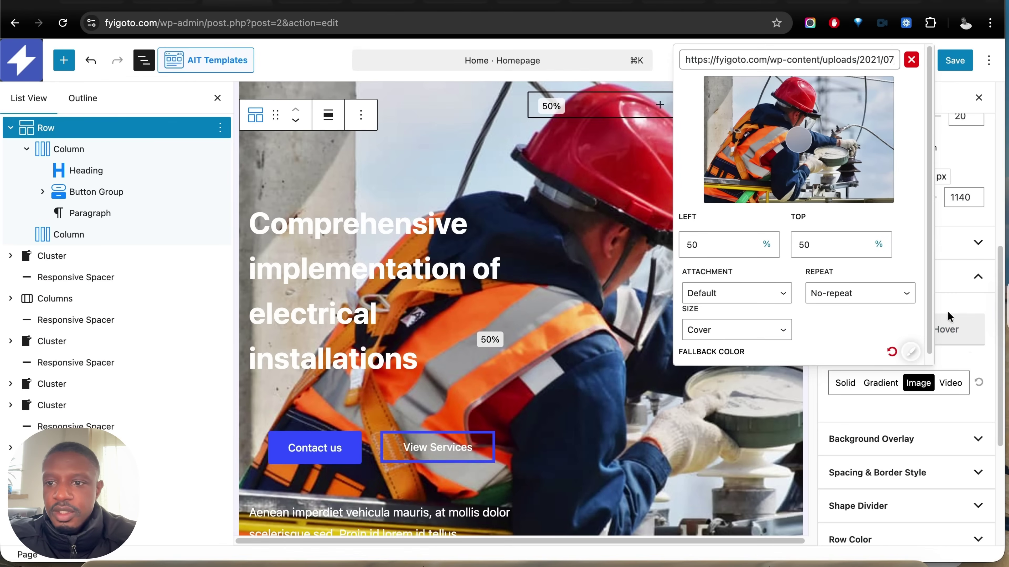
pyautogui.click(974, 308)
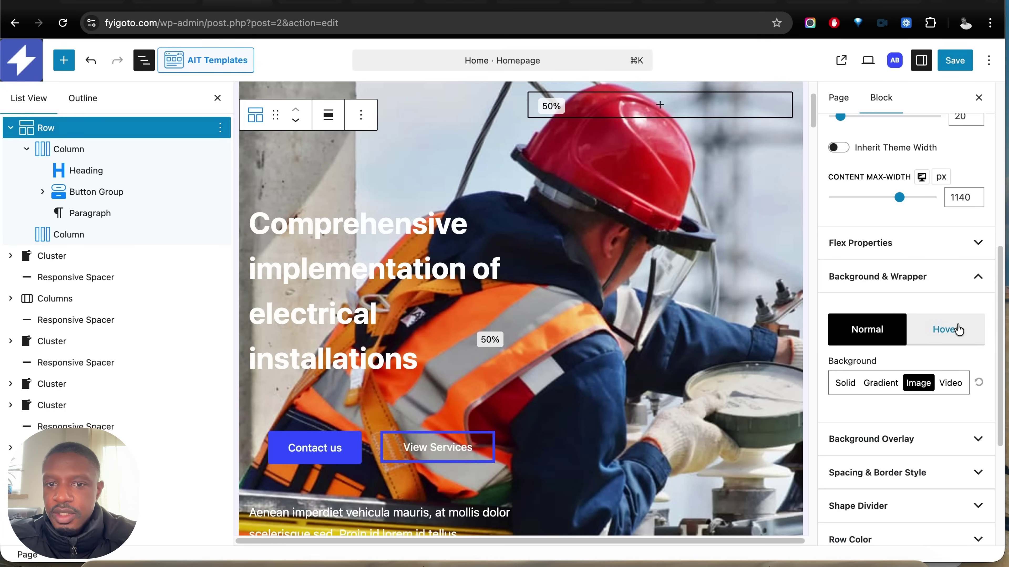
# Add a solid black 000000 background overlay to the hero row with an opacity of 82
pyautogui.click(905, 439)
pyautogui.scroll(-3, 901, 462)
pyautogui.scroll(-5, 900, 461)
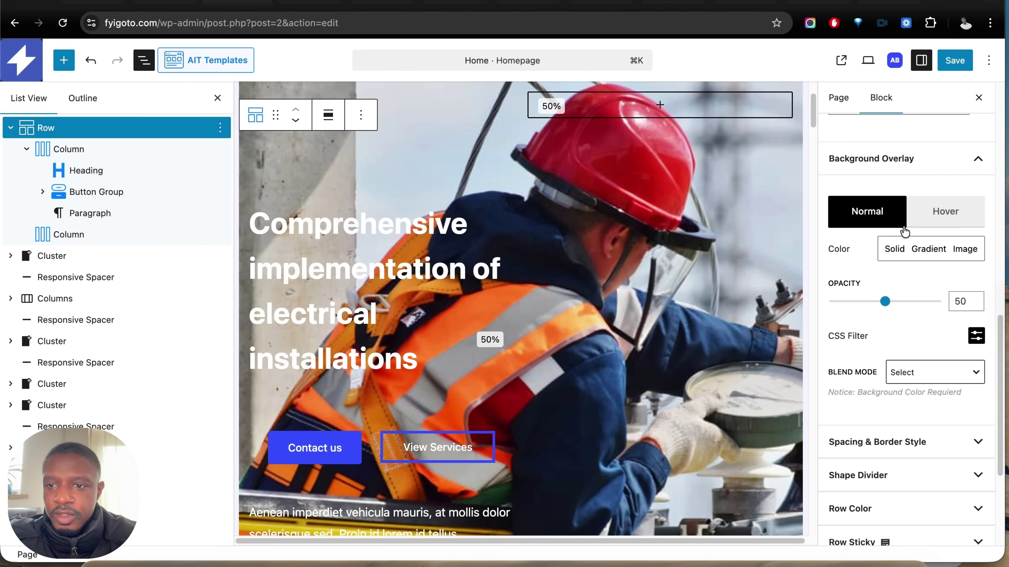
pyautogui.click(896, 249)
pyautogui.moveTo(787, 385); pyautogui.dragTo(963, 424)
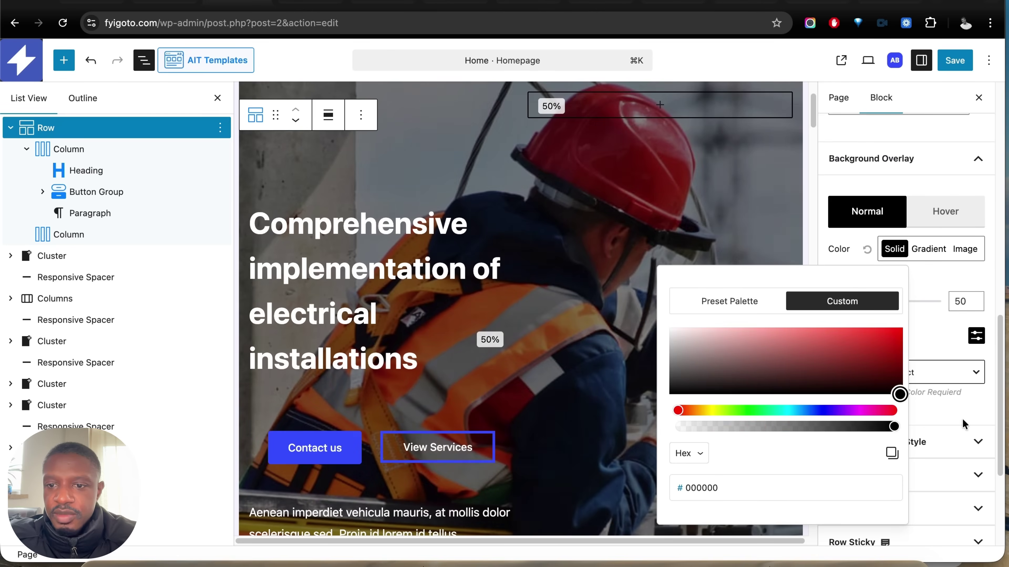
pyautogui.click(943, 332)
pyautogui.click(918, 302)
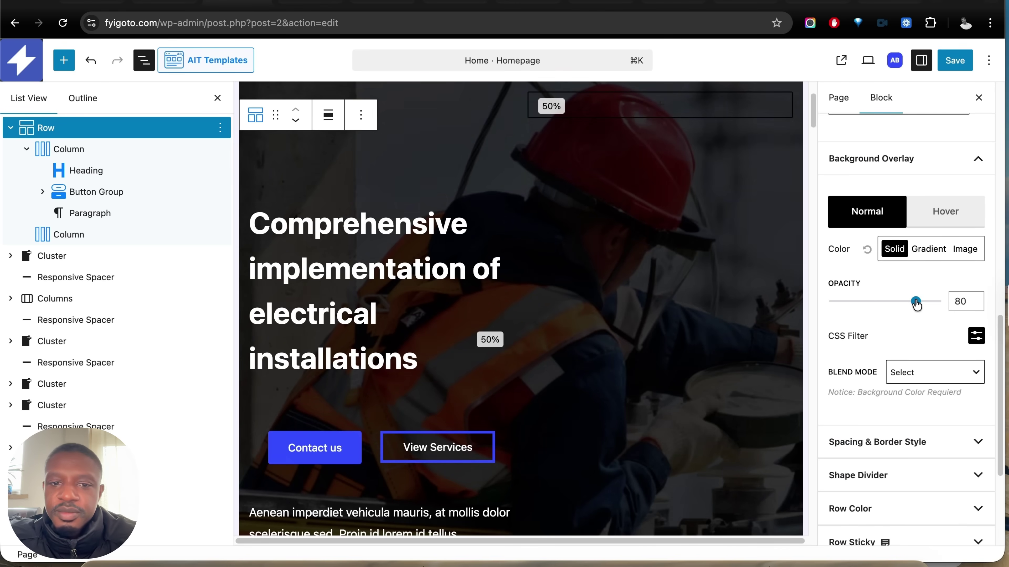
pyautogui.moveTo(916, 305); pyautogui.dragTo(918, 302)
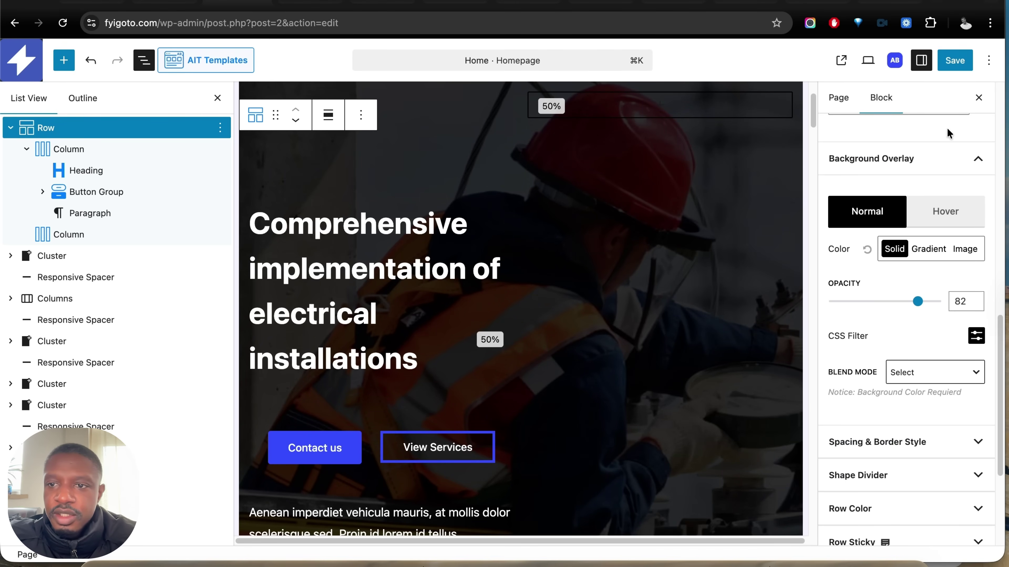
# Save the Home page and view the new hero row on the live site
pyautogui.scroll(-5, 514, 413)
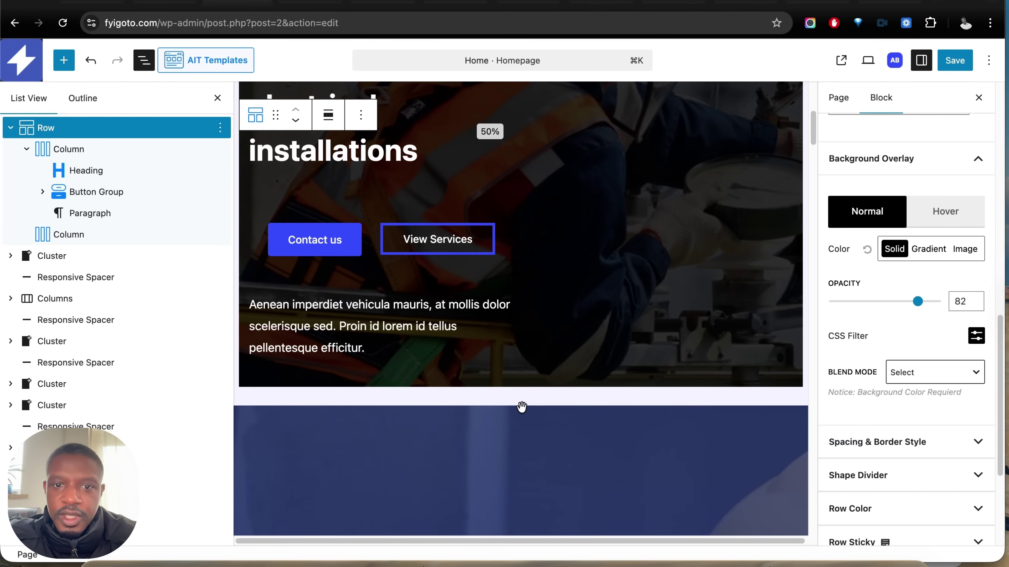
pyautogui.scroll(-1, 522, 407)
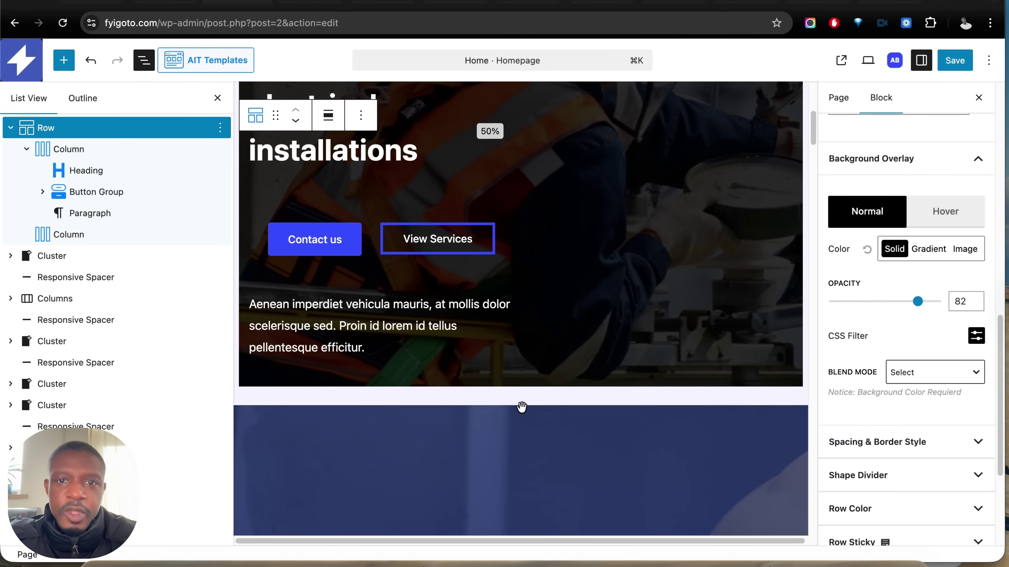
pyautogui.click(952, 72)
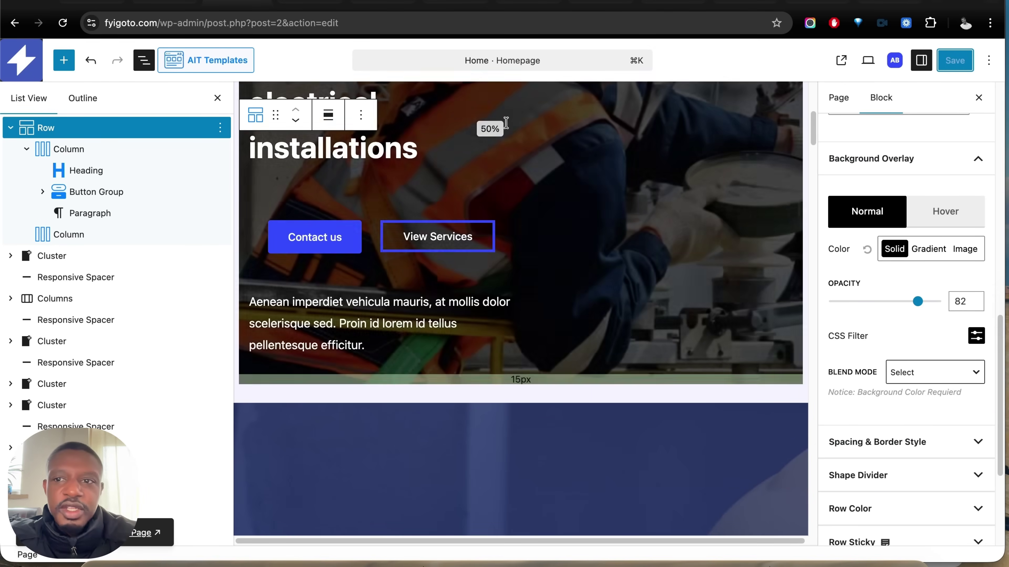
pyautogui.click(841, 60)
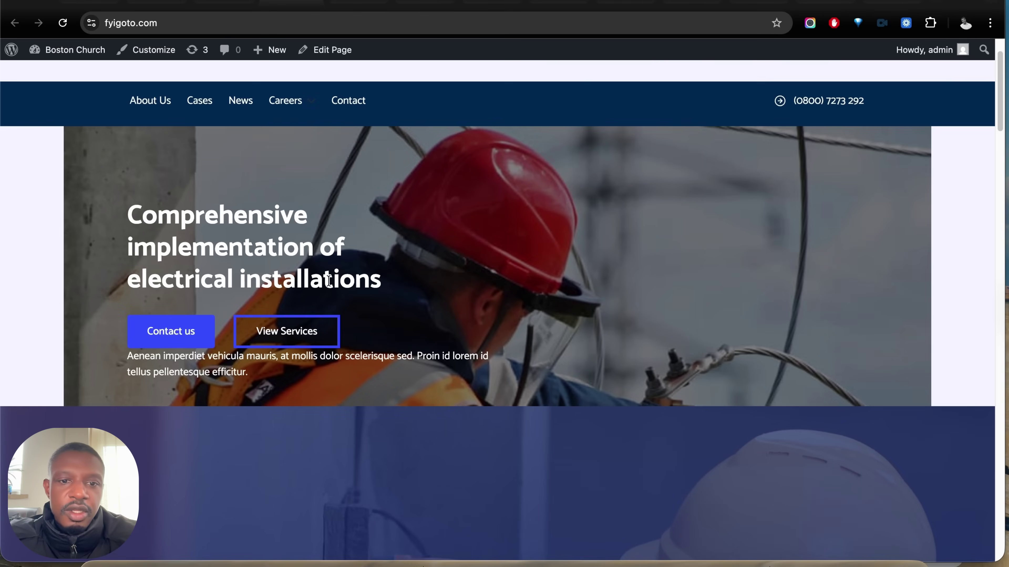
pyautogui.scroll(-1, 206, 127)
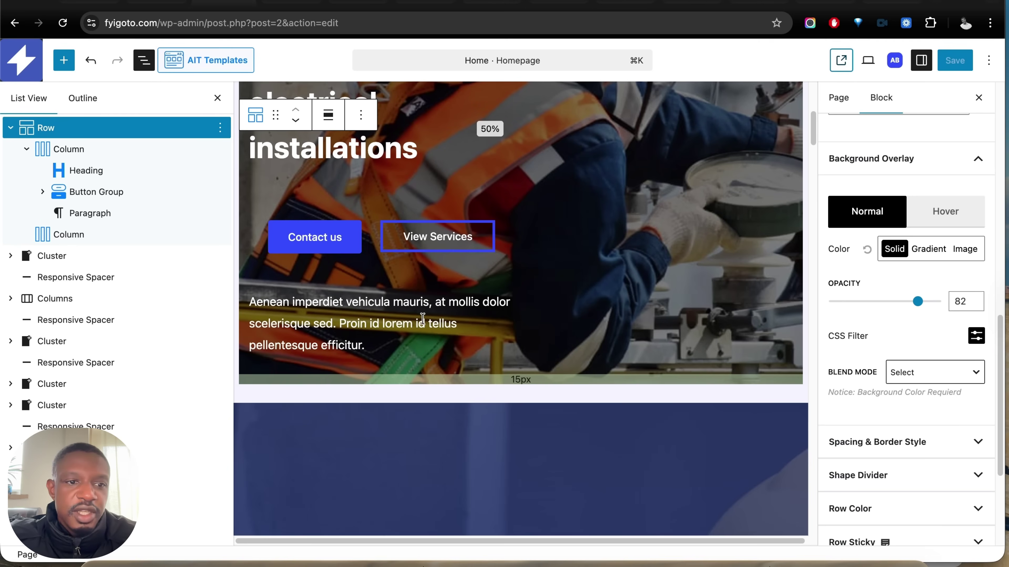
# Insert a Spacer block between the hero's button group and paragraph, with a height of 20 px
pyautogui.click(64, 60)
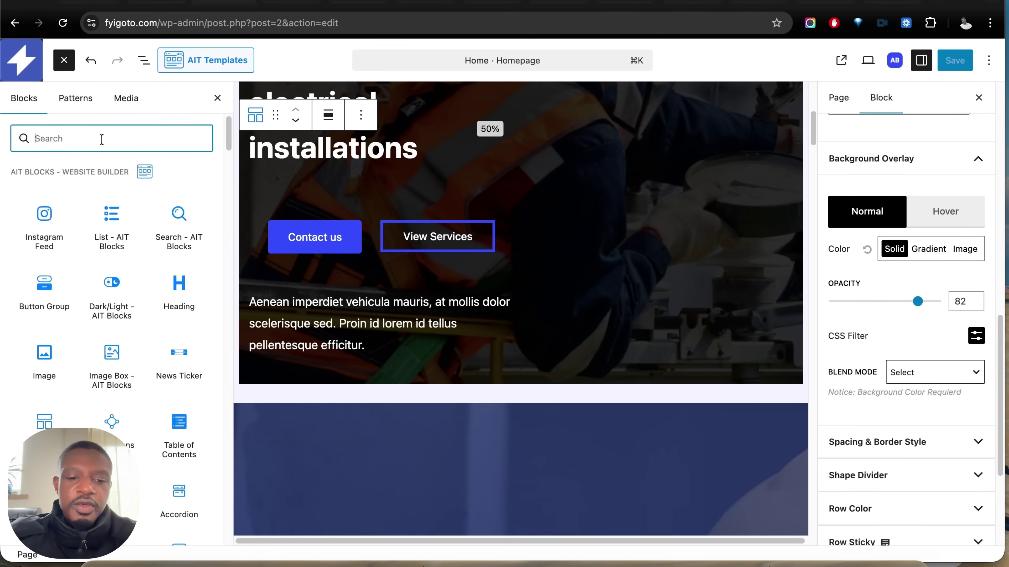
pyautogui.write('spa')
pyautogui.moveTo(45, 202); pyautogui.dragTo(391, 273)
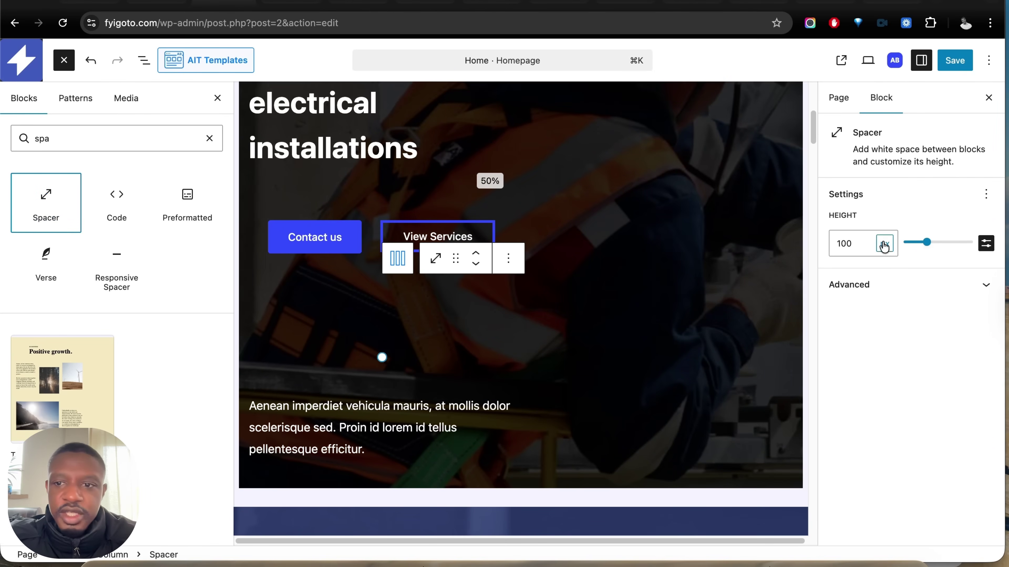
pyautogui.moveTo(870, 242); pyautogui.dragTo(835, 240)
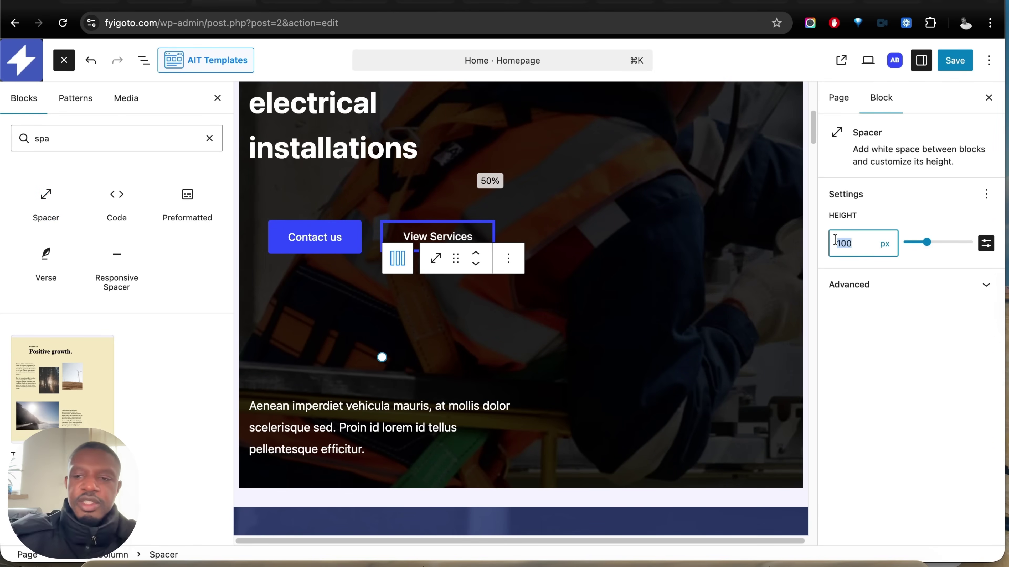
pyautogui.write('20')
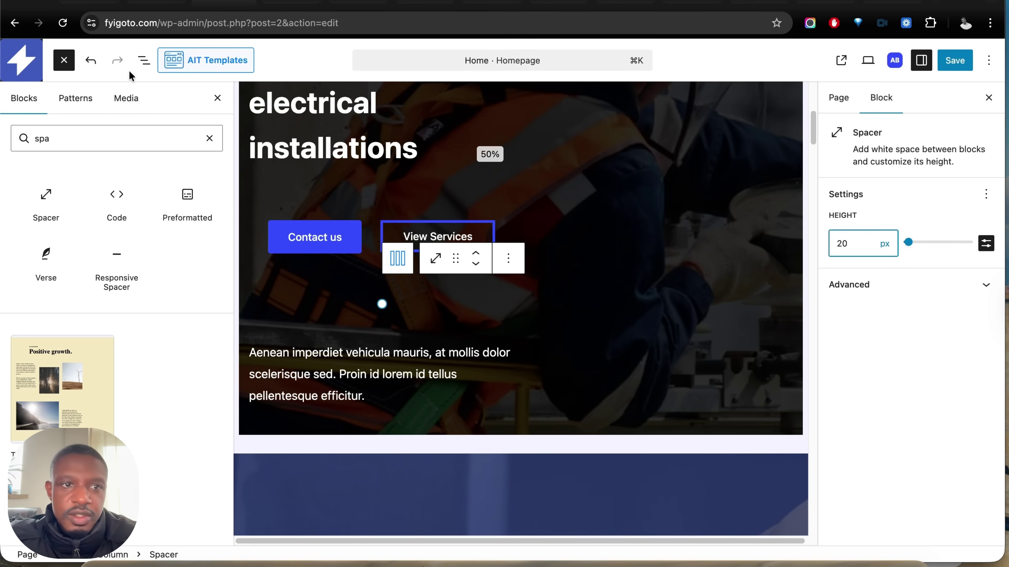
# Set the hero row's first column to a minimum height of 600 px and center its content vertically
pyautogui.click(145, 67)
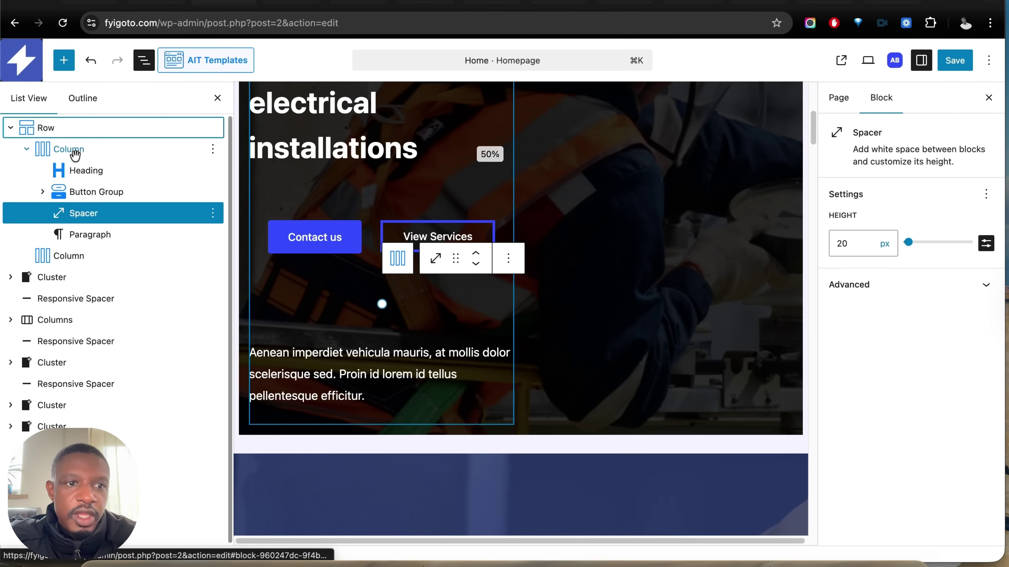
pyautogui.click(71, 131)
pyautogui.click(84, 151)
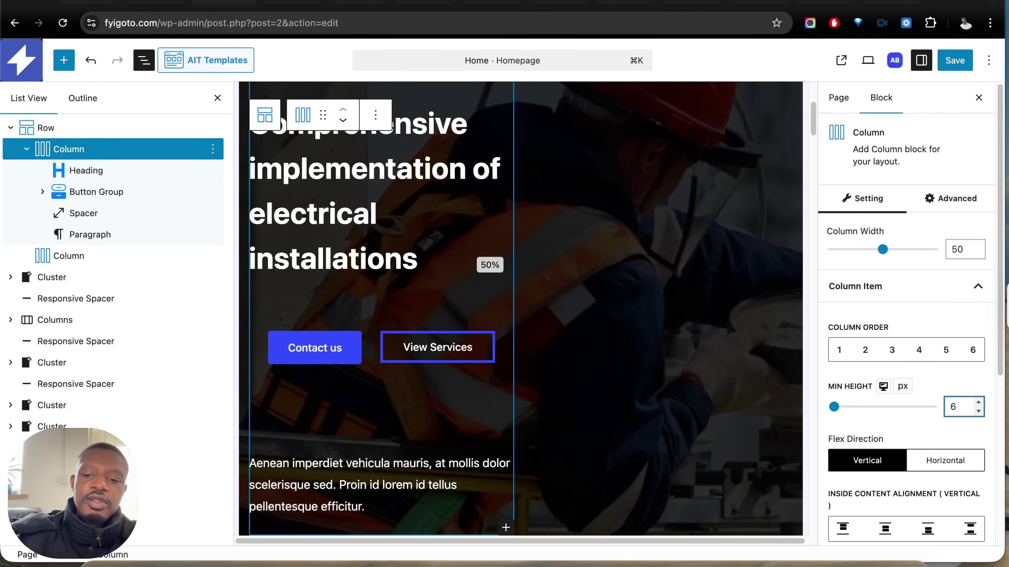
pyautogui.write('00')
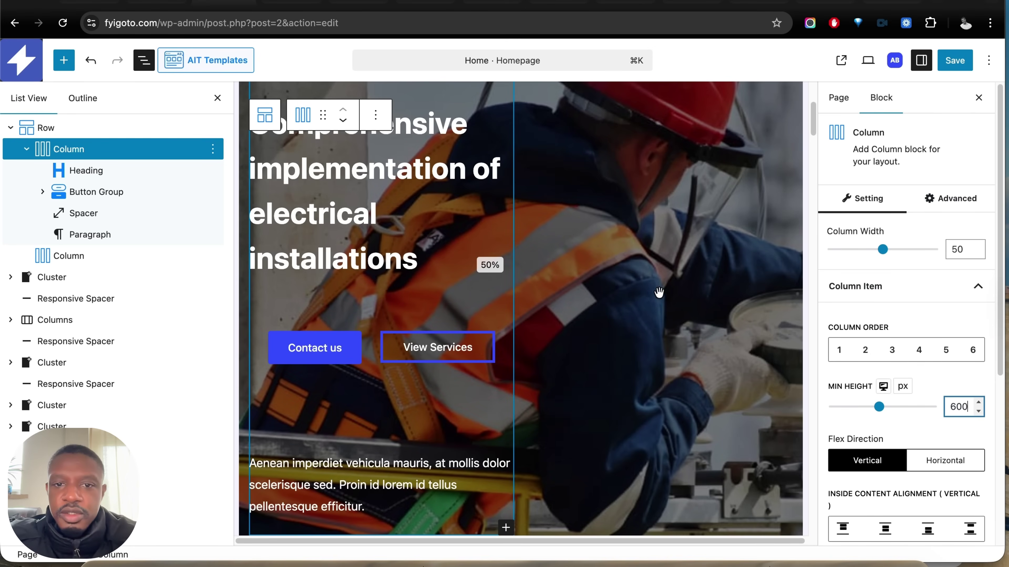
pyautogui.scroll(-2, 662, 296)
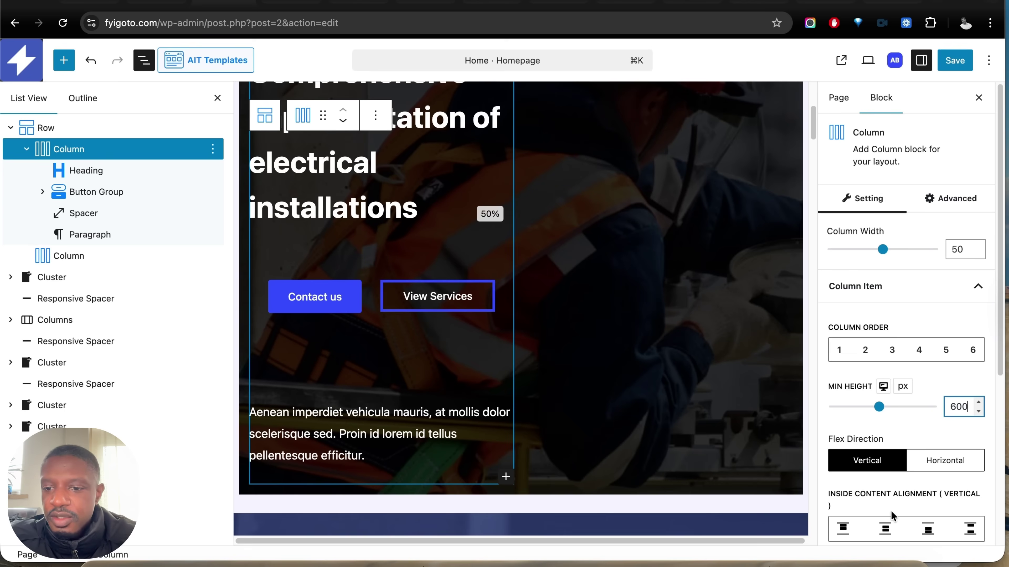
pyautogui.click(885, 531)
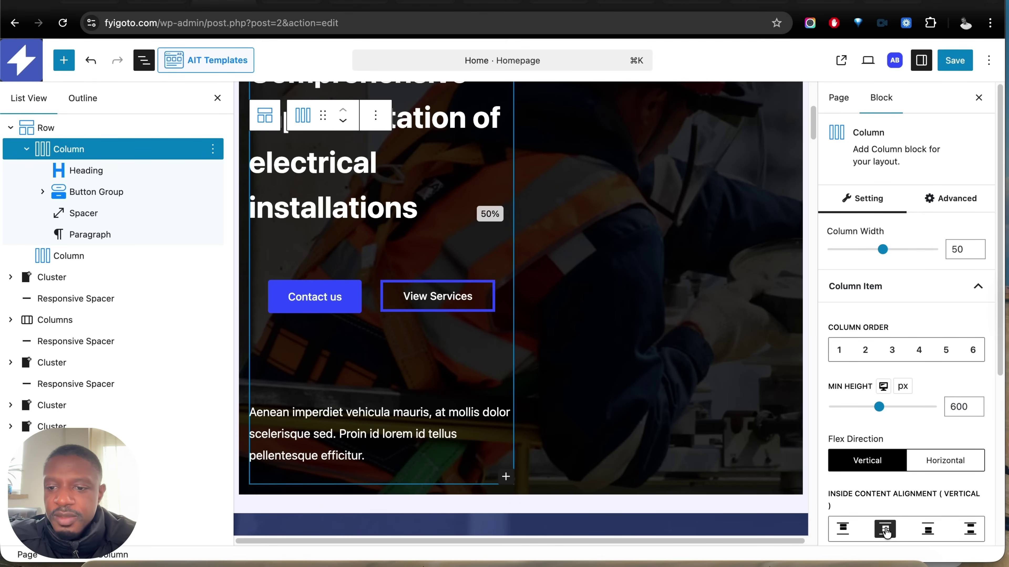
pyautogui.scroll(-3, 711, 419)
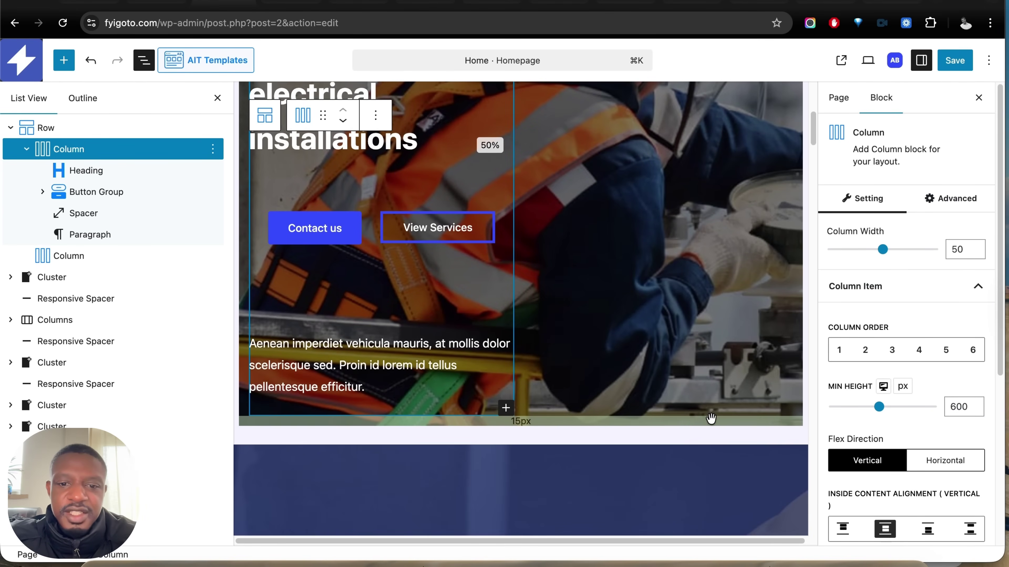
pyautogui.scroll(-10, 600, 418)
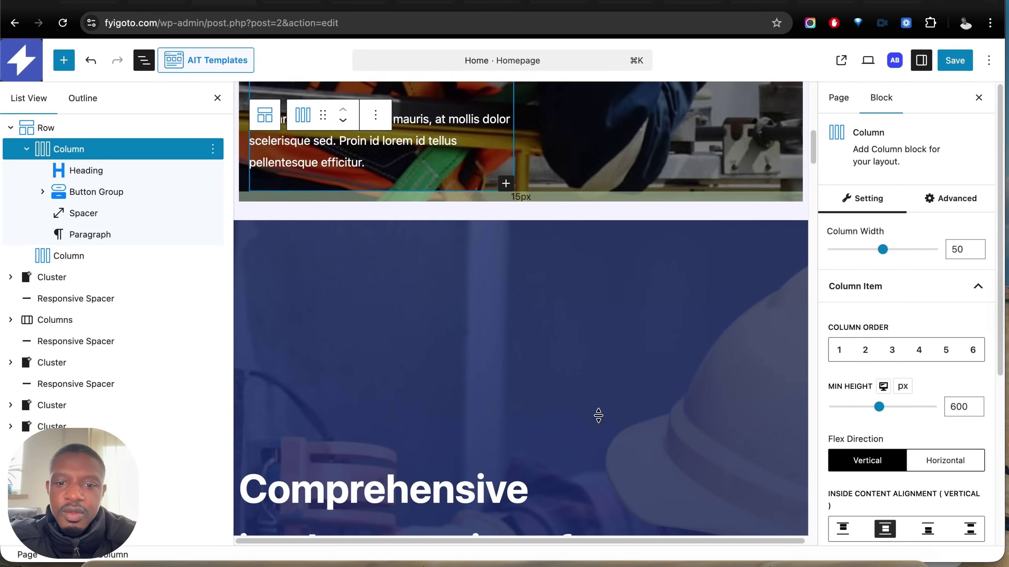
# Save the Home page and reload the live site to check the updated hero
pyautogui.click(957, 65)
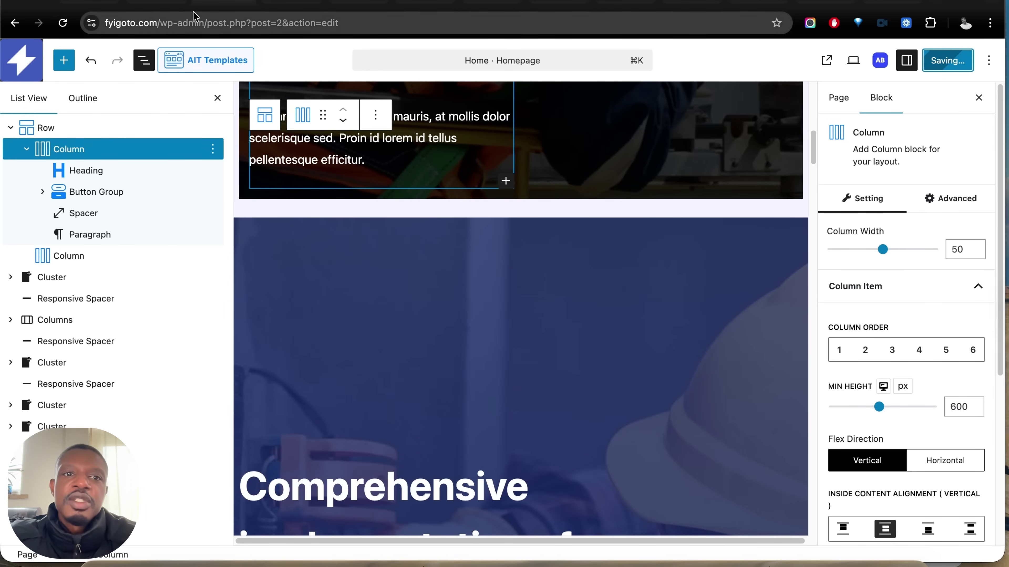
pyautogui.click(279, 5)
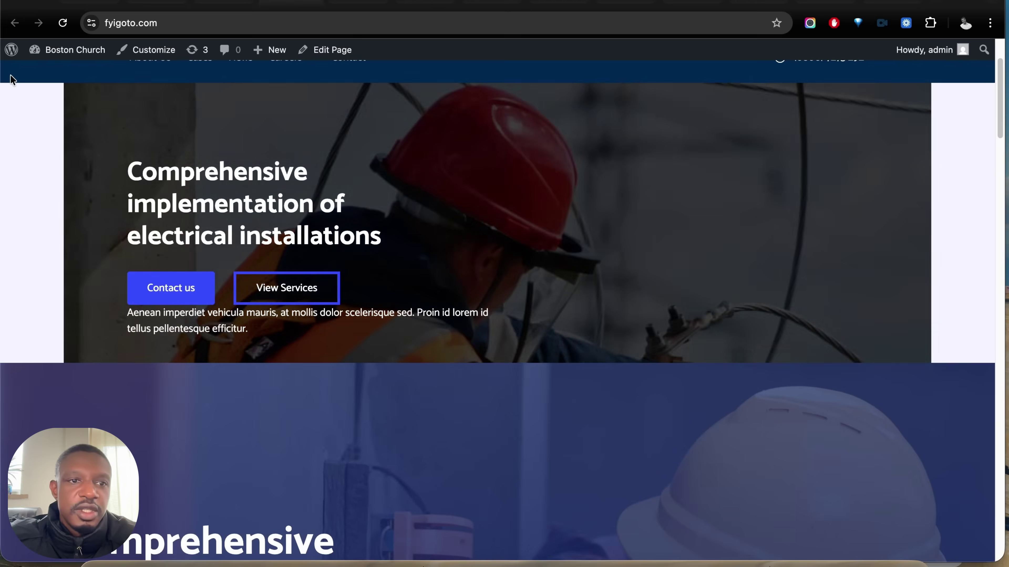
pyautogui.click(62, 22)
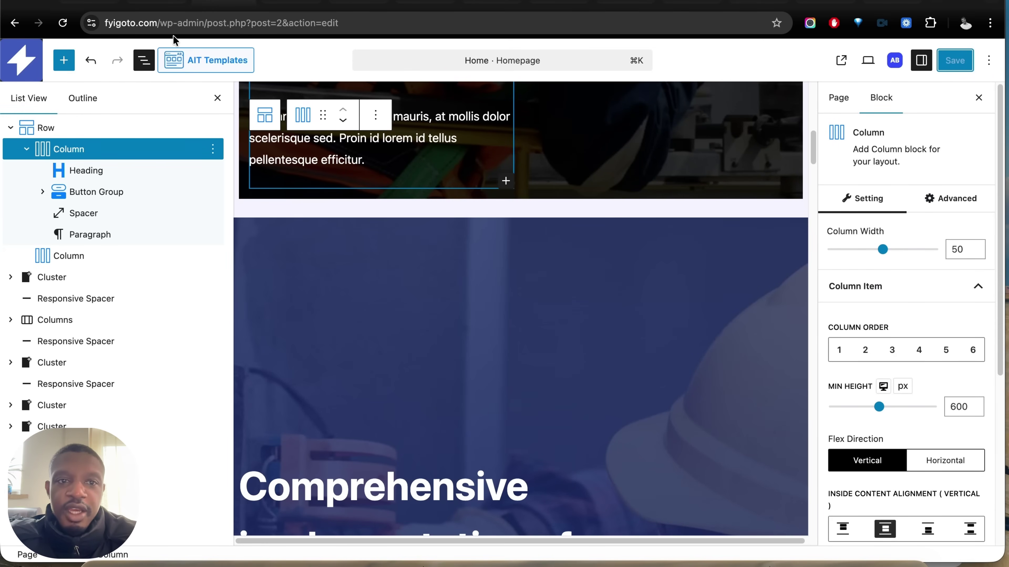
# Open the AIT Templates library and show its premade patterns
pyautogui.click(198, 62)
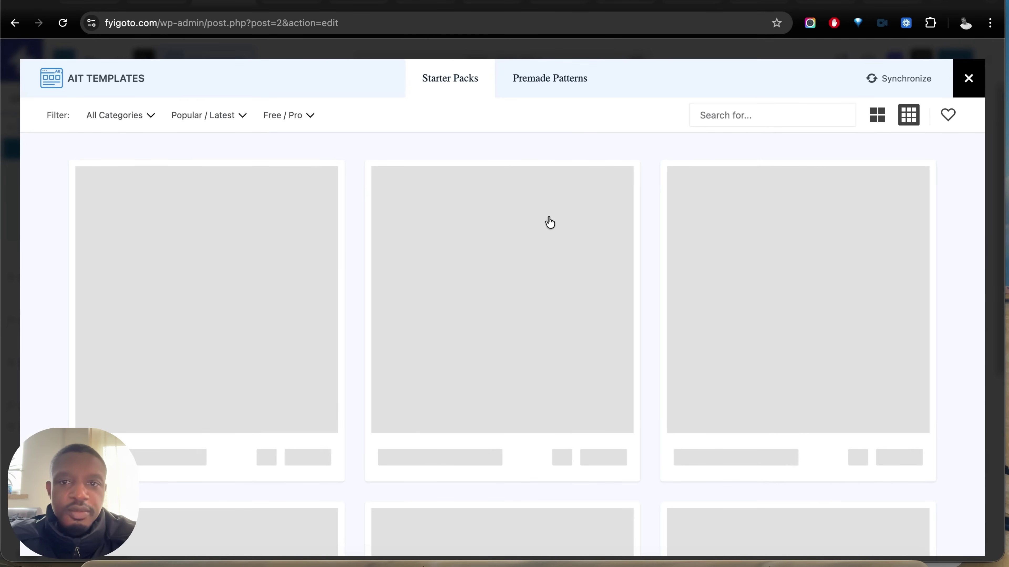
pyautogui.click(558, 83)
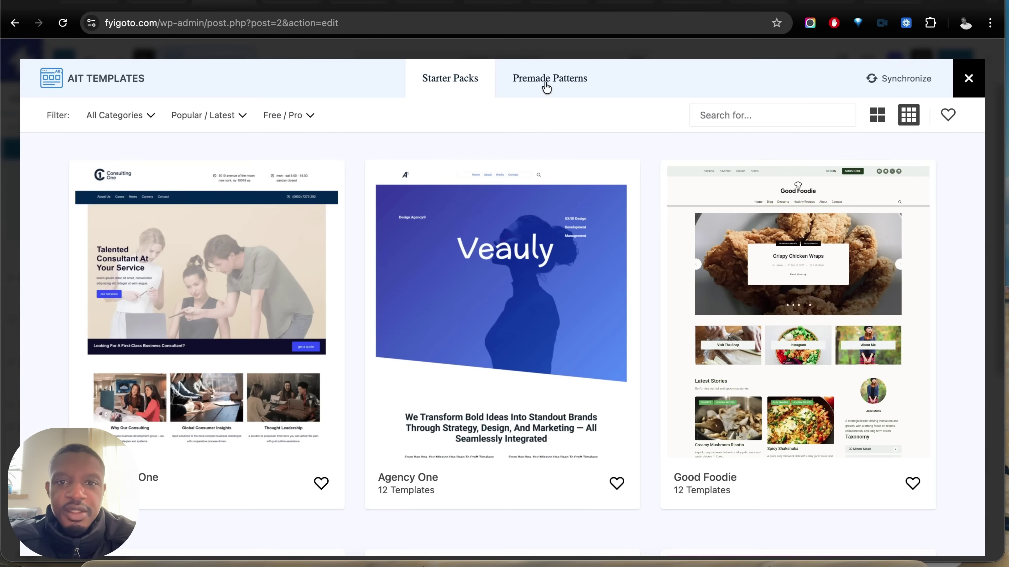
pyautogui.click(545, 83)
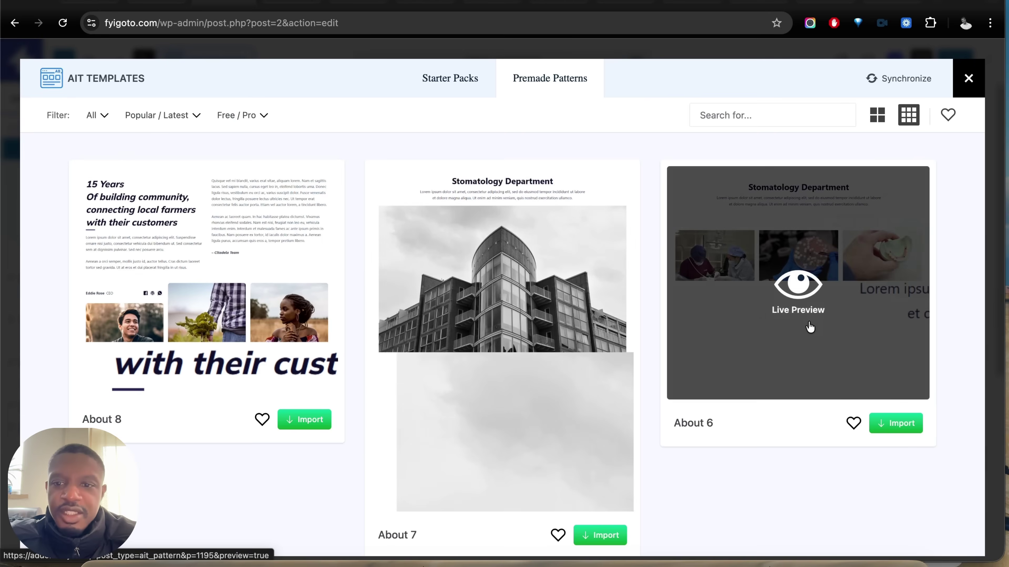
# Look through the premade patterns and filter them to the Hero category
pyautogui.scroll(-4, 544, 375)
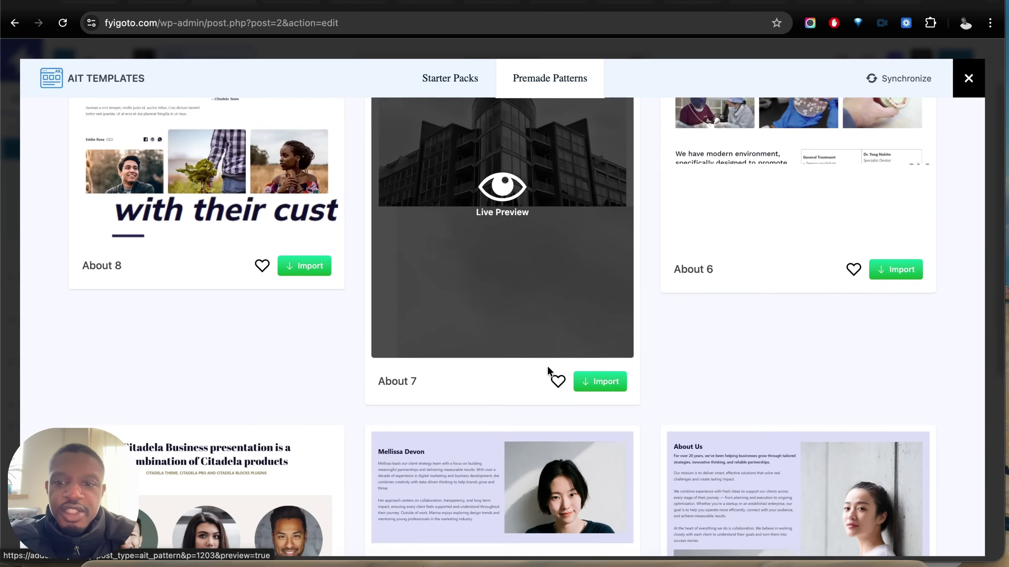
pyautogui.scroll(-7, 547, 372)
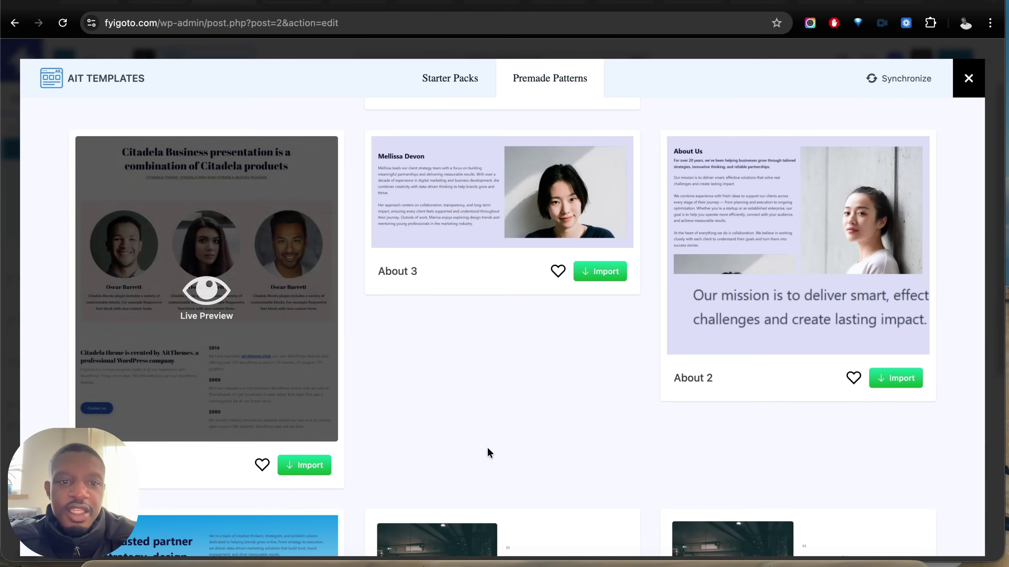
pyautogui.scroll(-15, 493, 445)
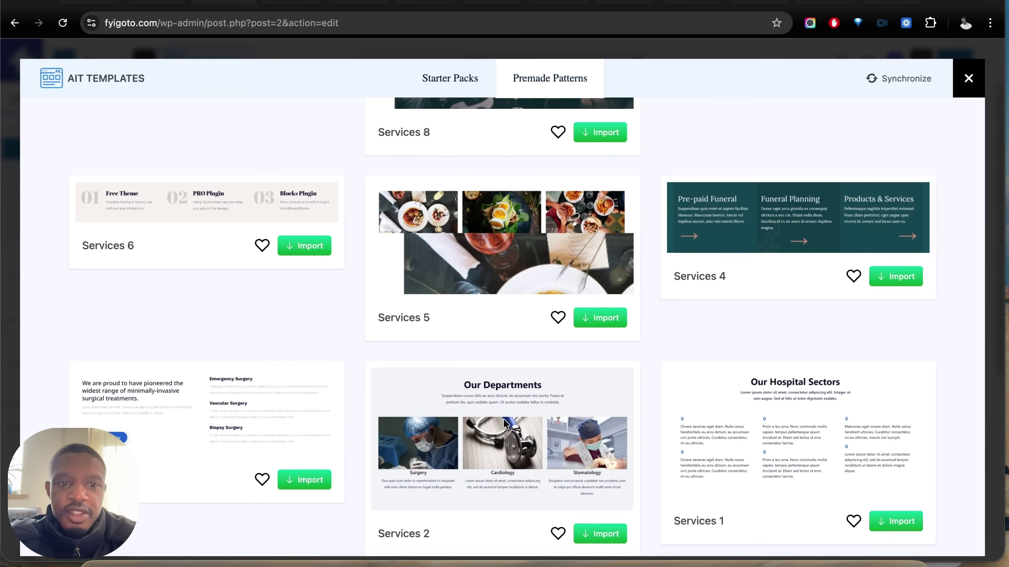
pyautogui.scroll(20, 446, 173)
pyautogui.click(103, 116)
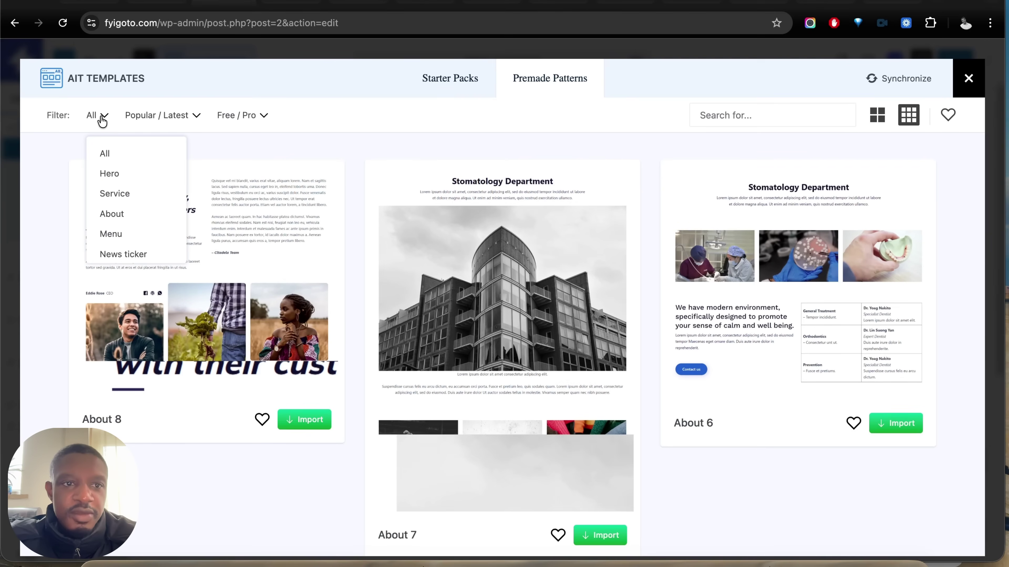
pyautogui.click(109, 173)
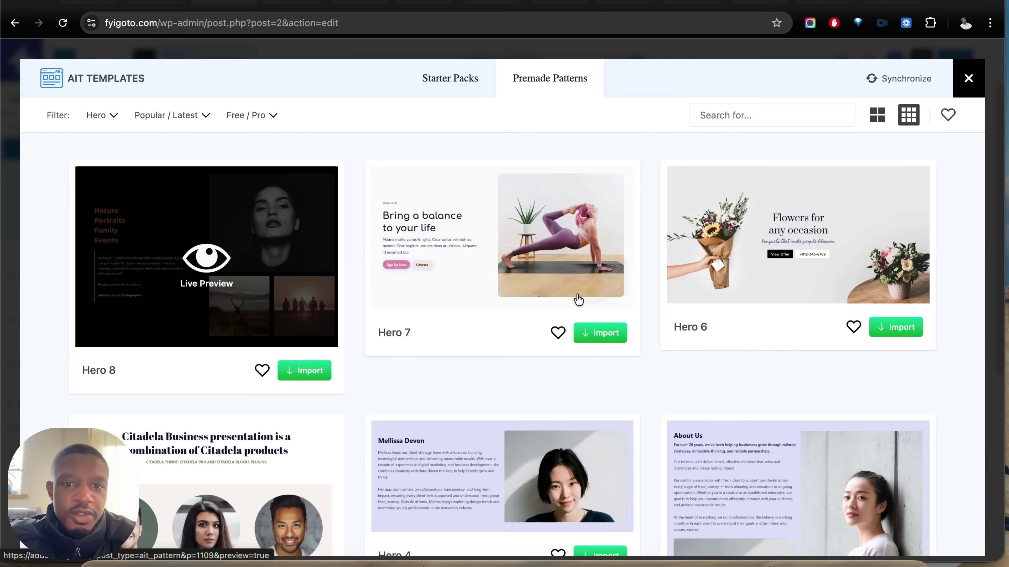
# Browse the hero patterns and import Hero 6 into the Home page
pyautogui.scroll(-2, 622, 358)
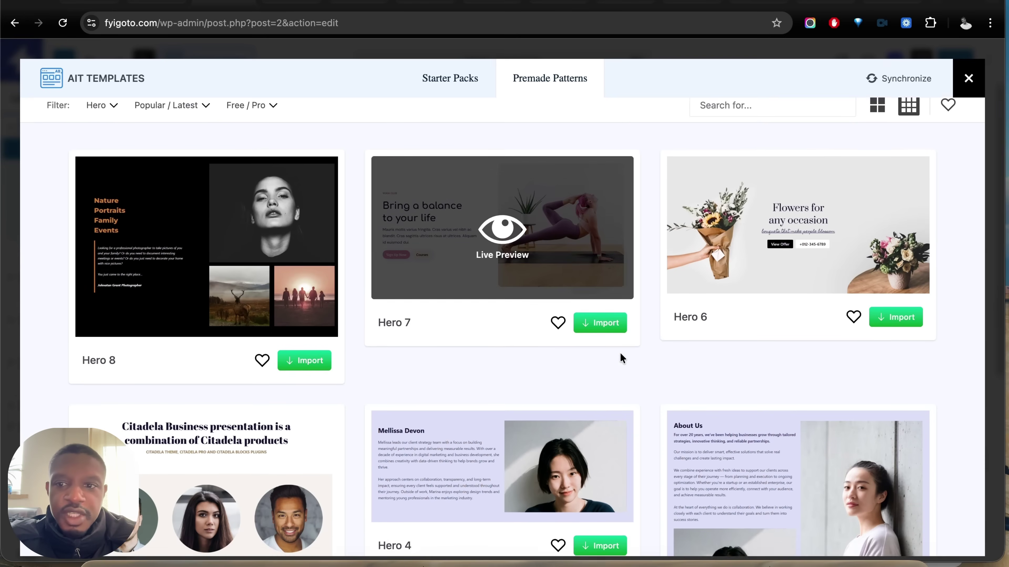
pyautogui.scroll(-6, 621, 354)
pyautogui.scroll(7, 621, 354)
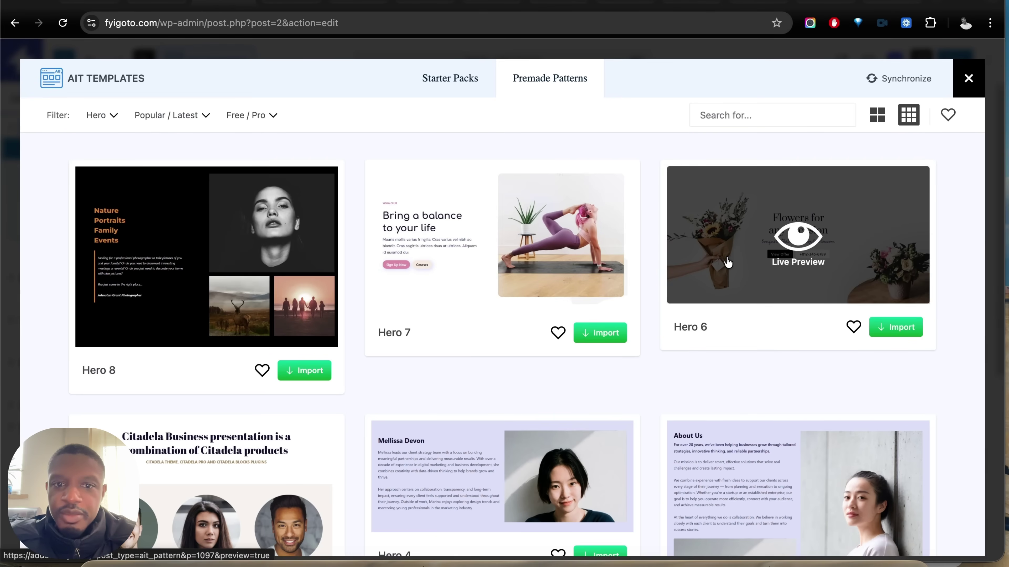
pyautogui.click(893, 329)
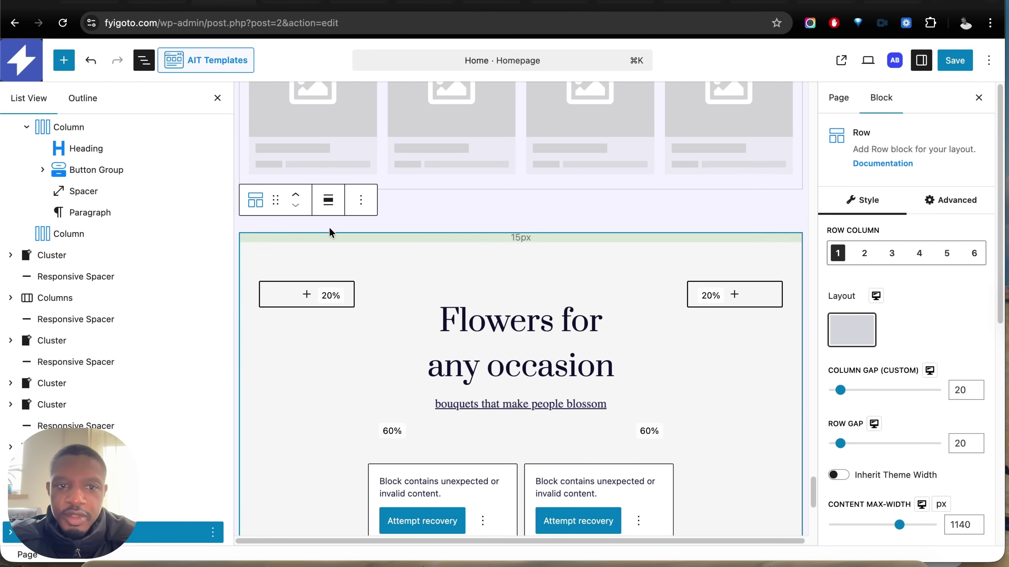
# Move the imported flower hero row to the start of the Home page and recover its two invalid button blocks
pyautogui.moveTo(276, 201); pyautogui.dragTo(402, 71)
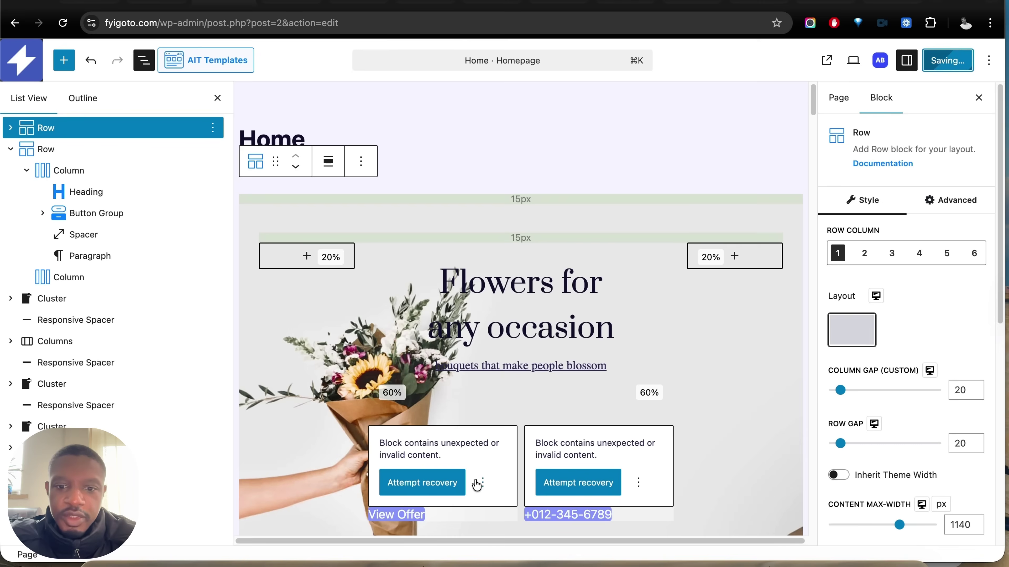
pyautogui.click(421, 480)
pyautogui.click(552, 477)
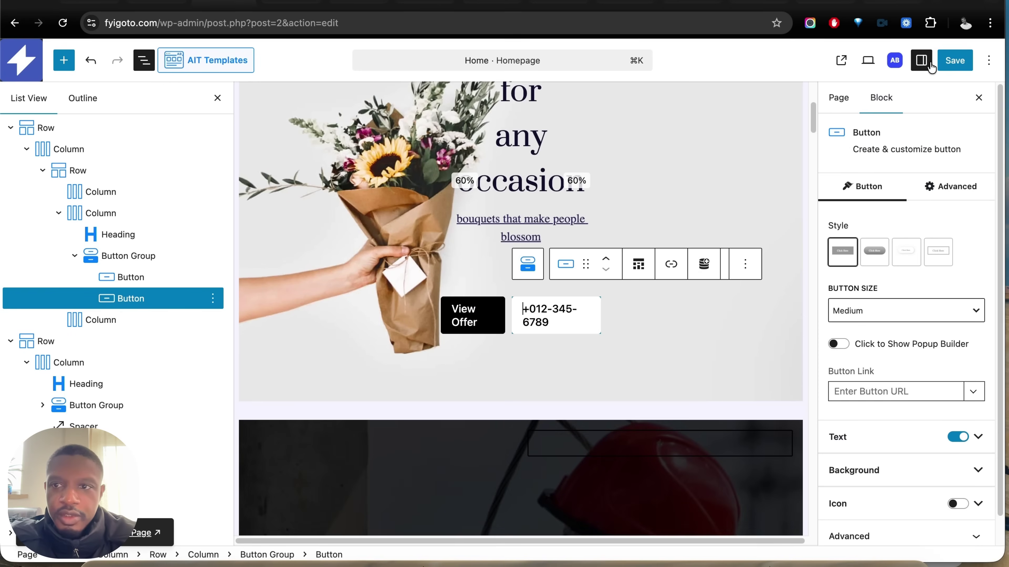
# Save the Home page and check the imported flower hero on the live site
pyautogui.click(953, 61)
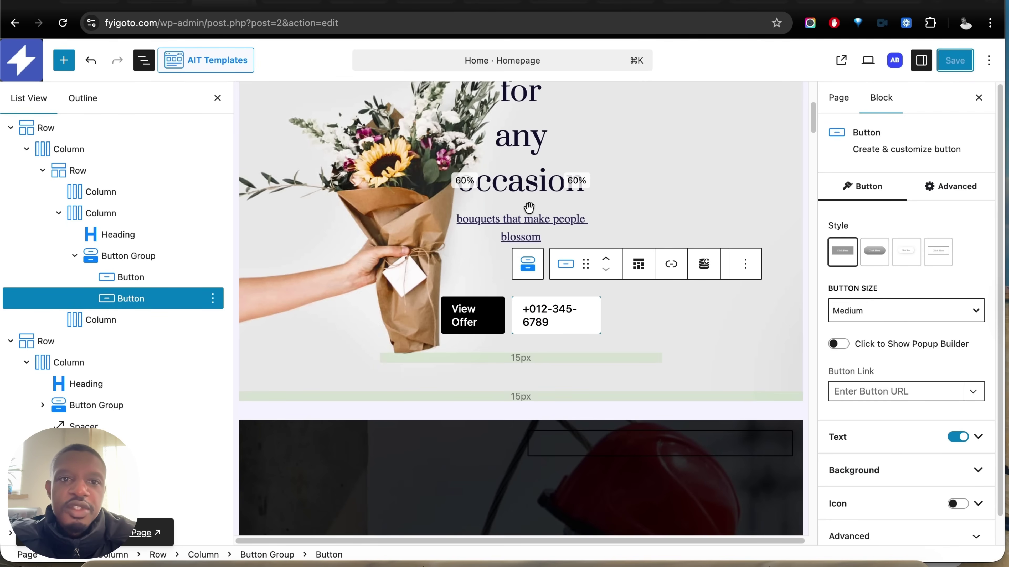
pyautogui.click(293, 4)
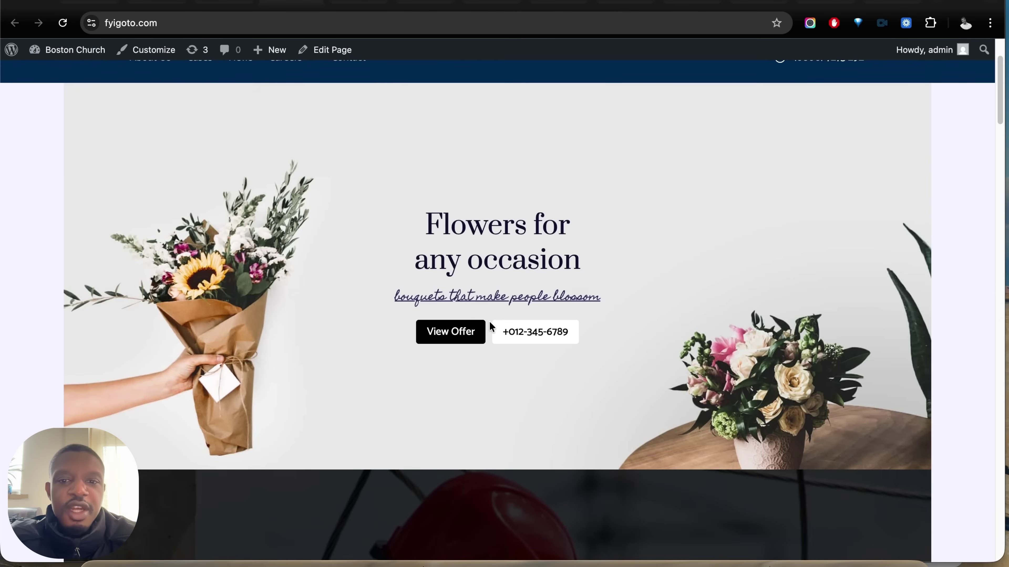
pyautogui.scroll(-4, 490, 321)
pyautogui.scroll(6, 490, 321)
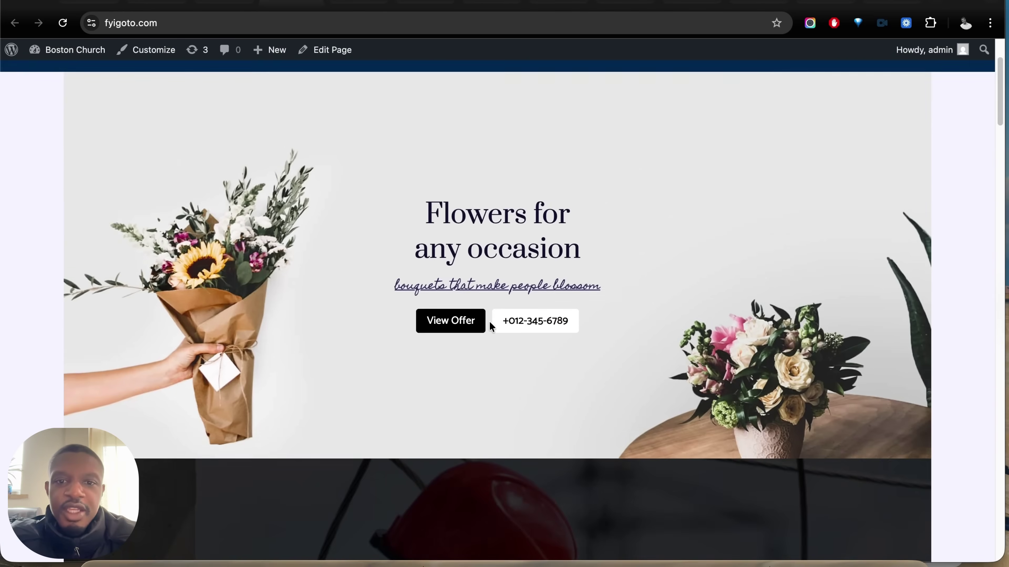
pyautogui.scroll(1, 620, 277)
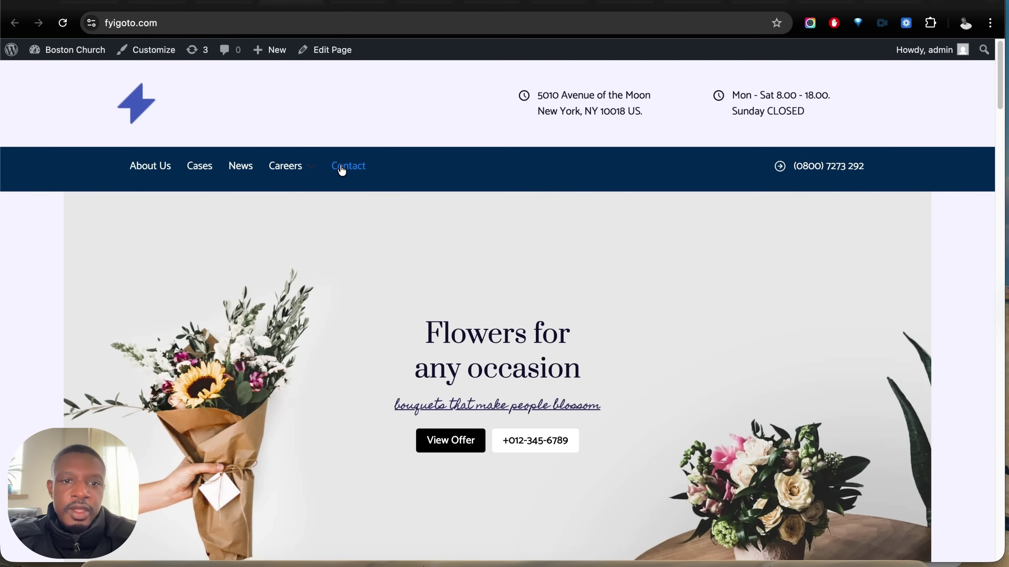
# Go to the admin list of all pages and open the Contact page for editing
pyautogui.click(71, 71)
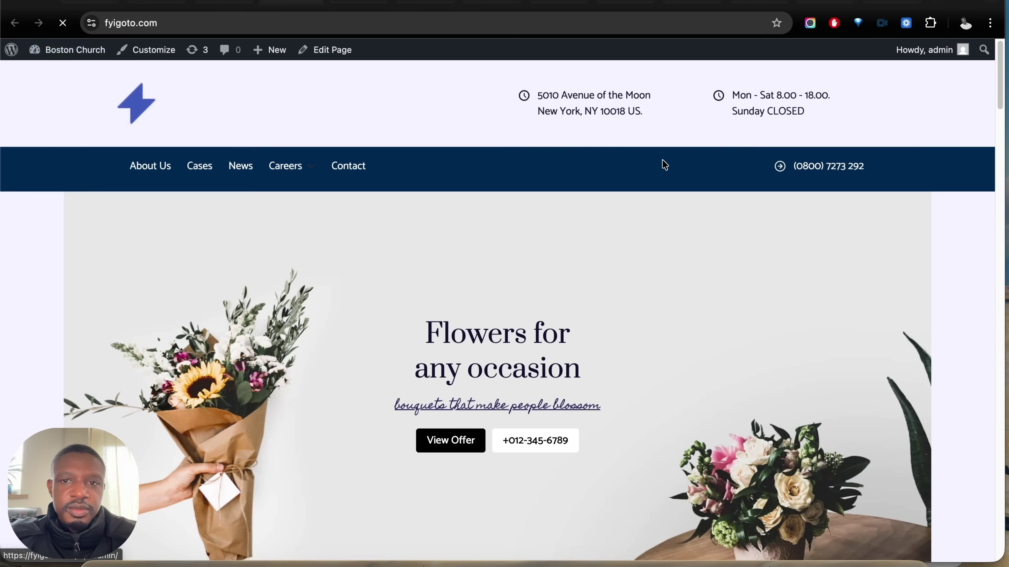
pyautogui.moveTo(35, 199)
pyautogui.click(125, 212)
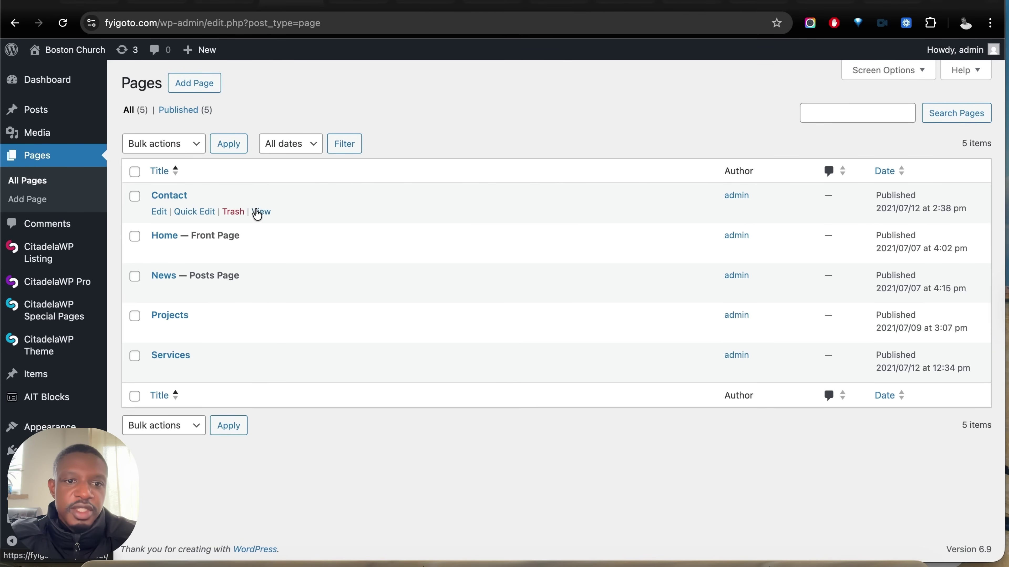
pyautogui.click(159, 212)
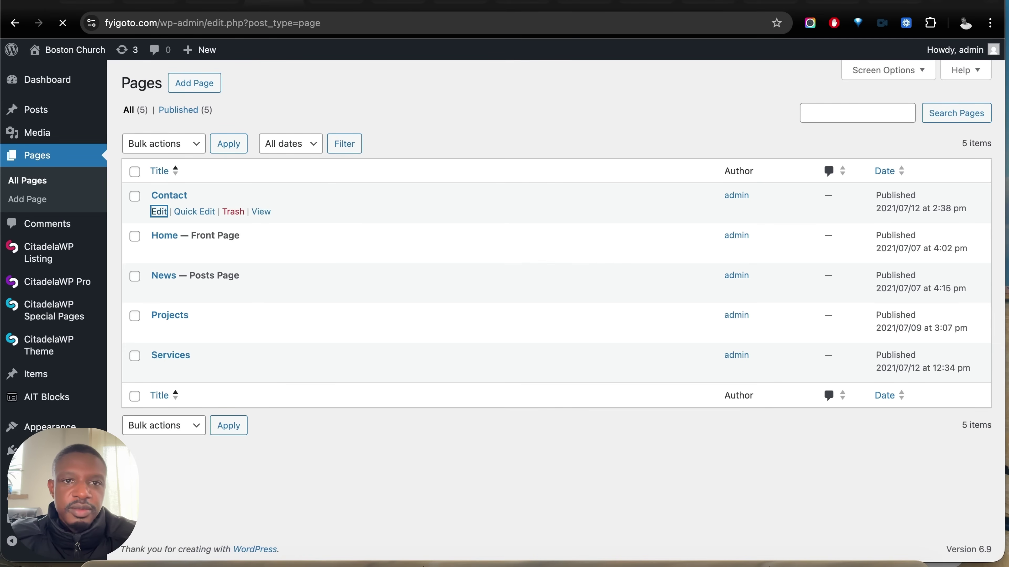
# Examine the live Contact page from its header and contact details down to the departments, map and footer
pyautogui.scroll(-10, 469, 265)
pyautogui.scroll(-5, 479, 274)
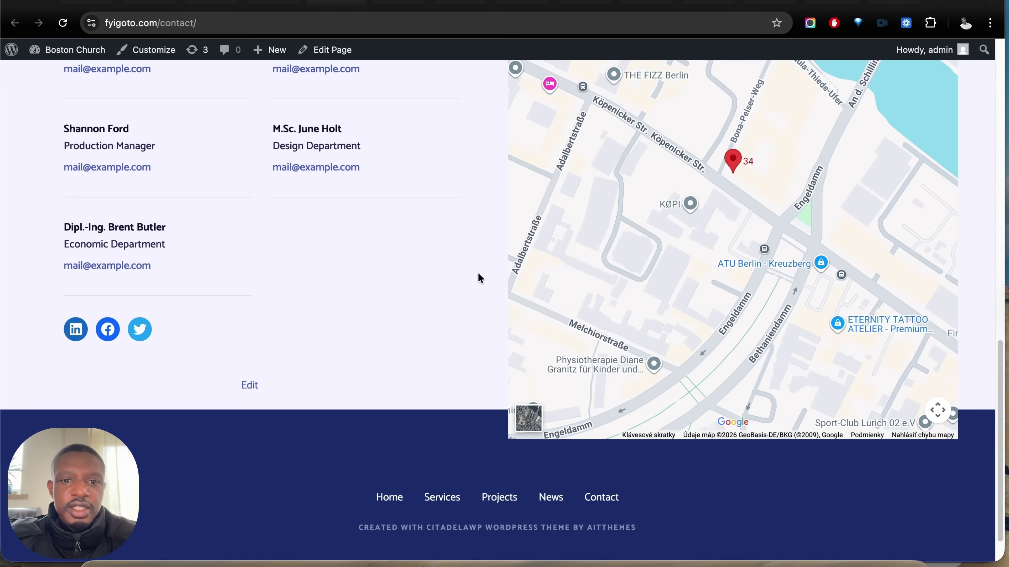
pyautogui.scroll(5, 310, 239)
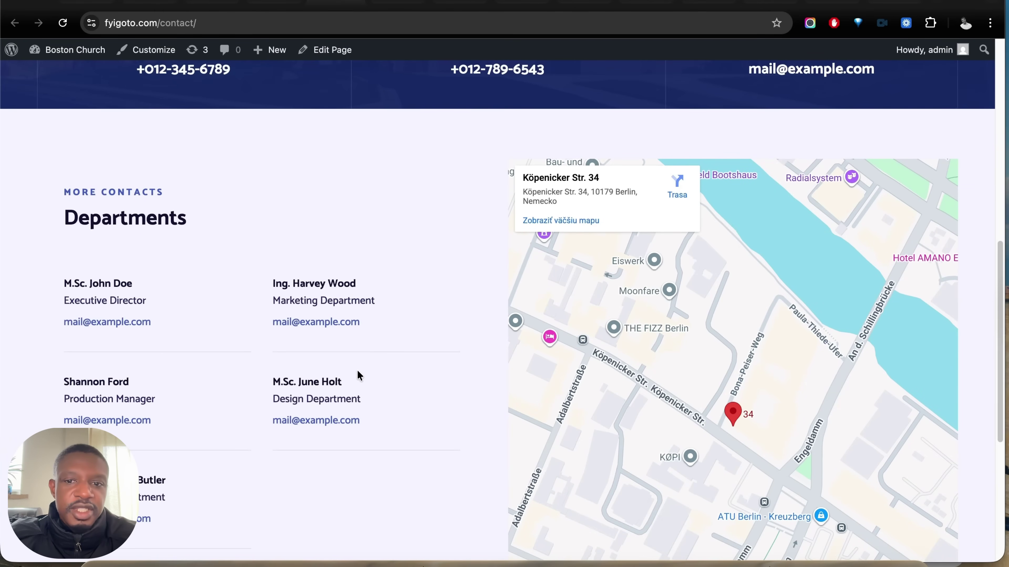
pyautogui.scroll(-3, 360, 372)
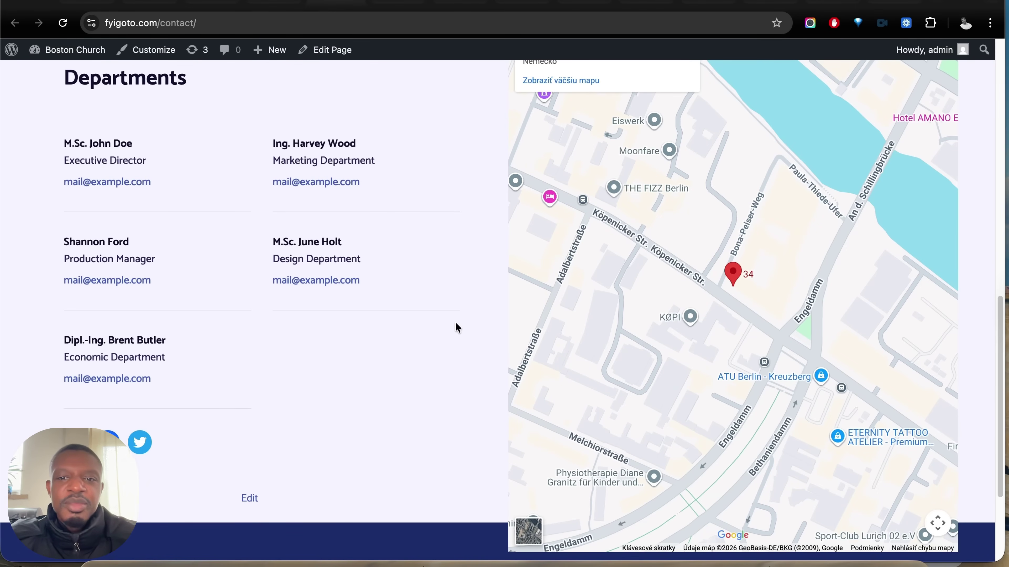
pyautogui.scroll(-3, 457, 327)
pyautogui.scroll(15, 457, 327)
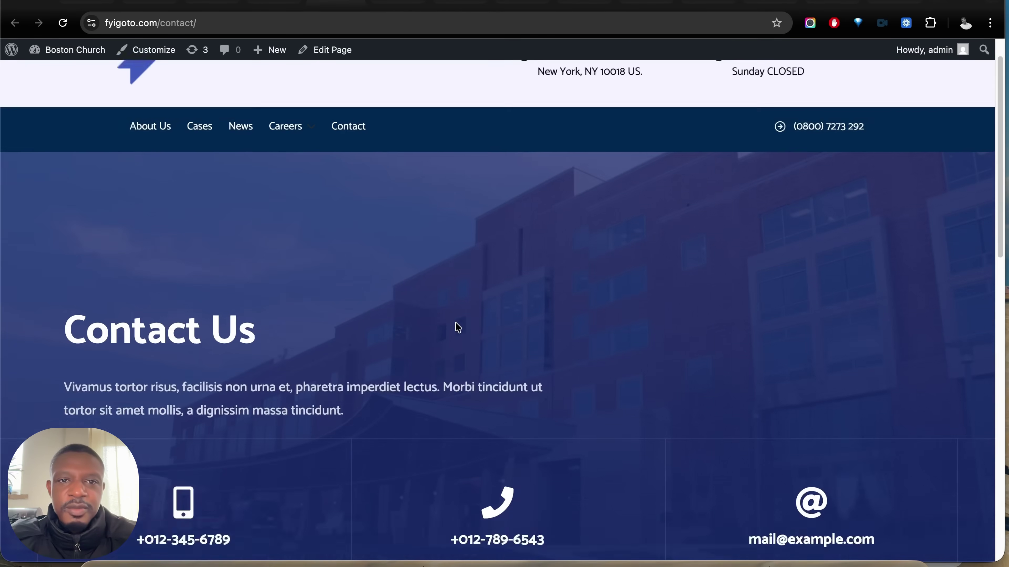
# Delete the second Cluster block, holding the departments and map, from the Contact page in the editor
pyautogui.click(277, 1)
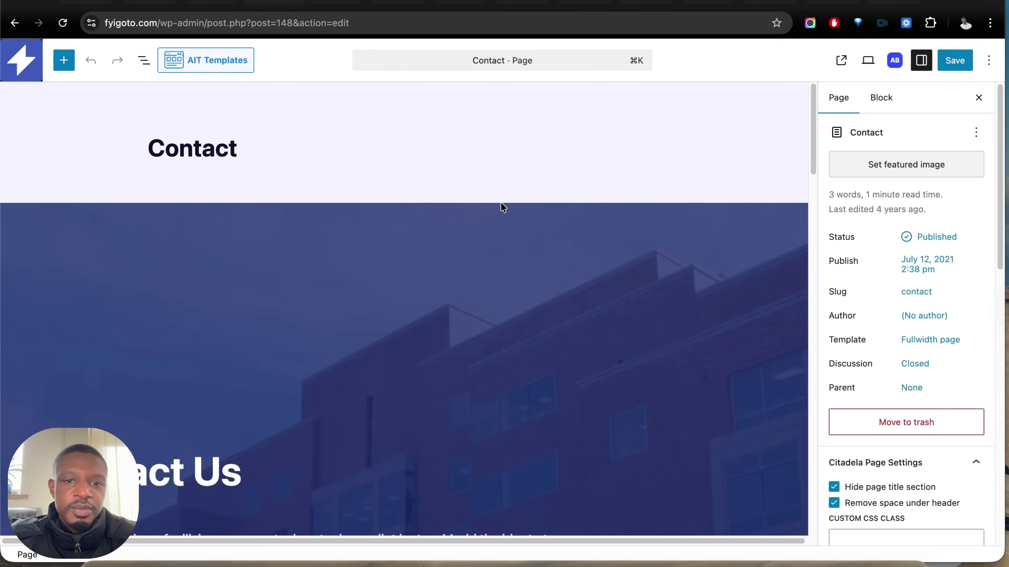
pyautogui.scroll(-10, 581, 304)
pyautogui.click(144, 59)
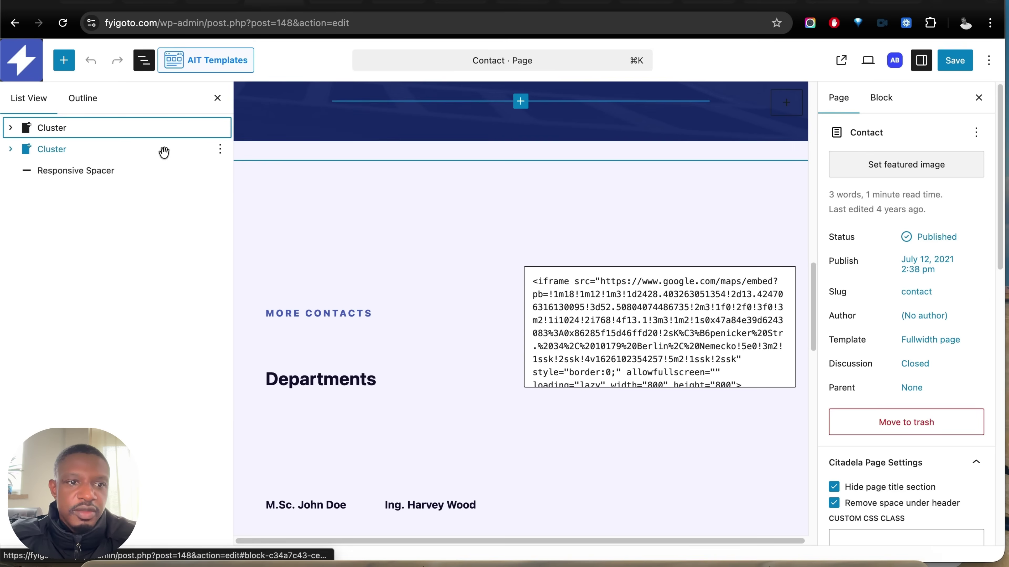
pyautogui.click(88, 155)
pyautogui.rightClick(87, 158)
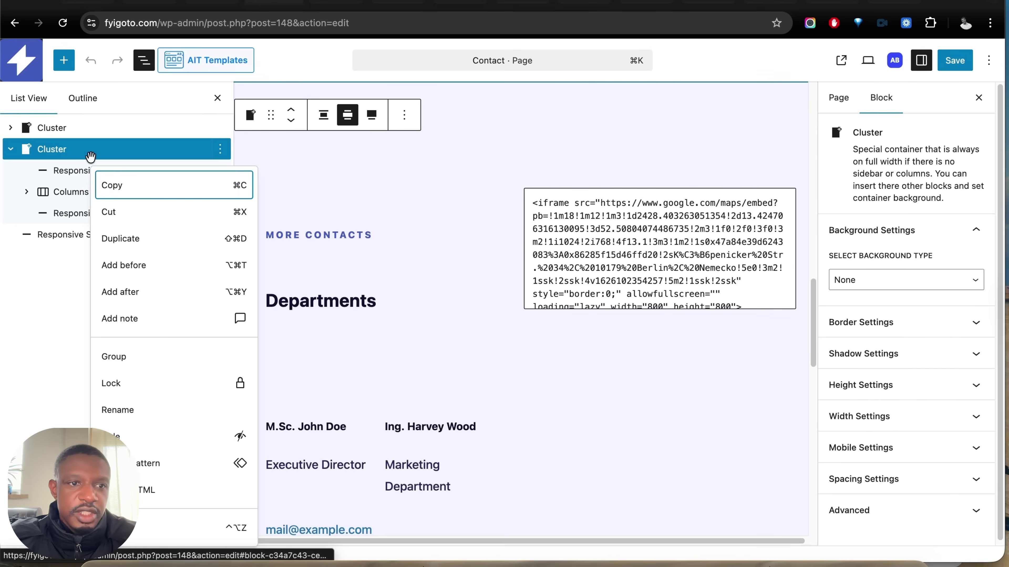
pyautogui.click(178, 527)
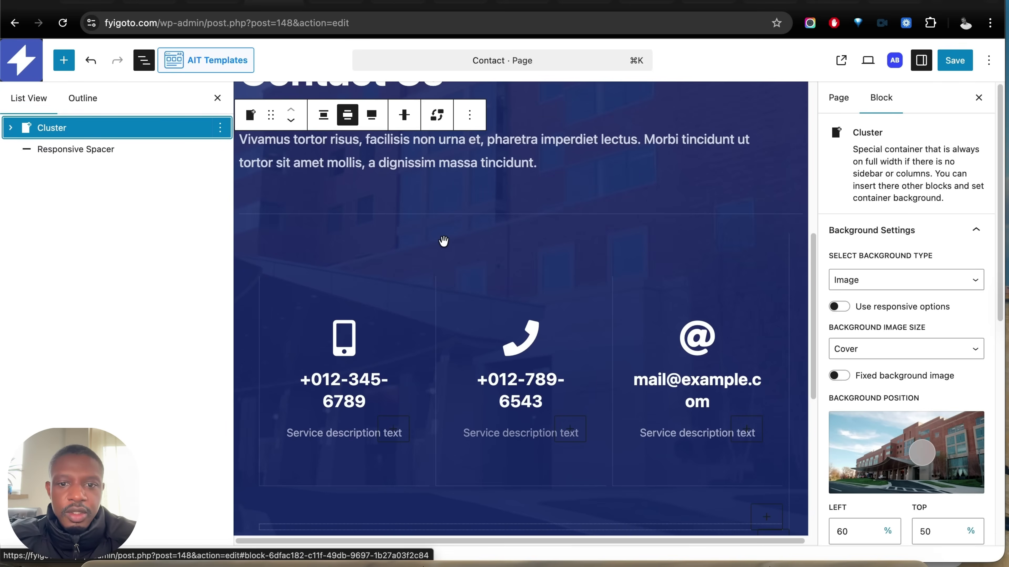
# Insert a Contact Form - AIT Blocks block inside the remaining cluster, beneath the phone and email boxes
pyautogui.scroll(-6, 444, 241)
pyautogui.scroll(-2, 549, 369)
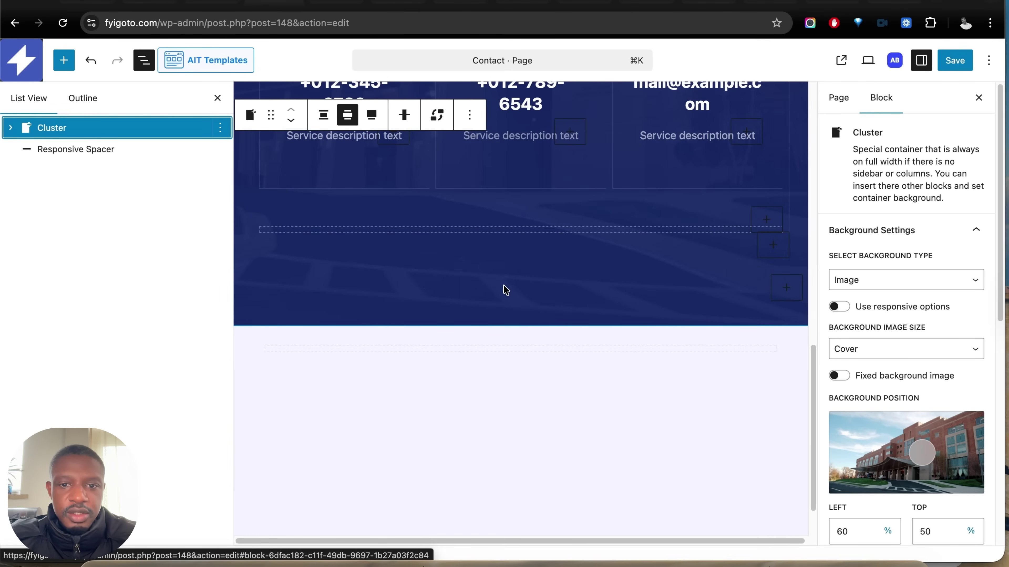
pyautogui.click(67, 61)
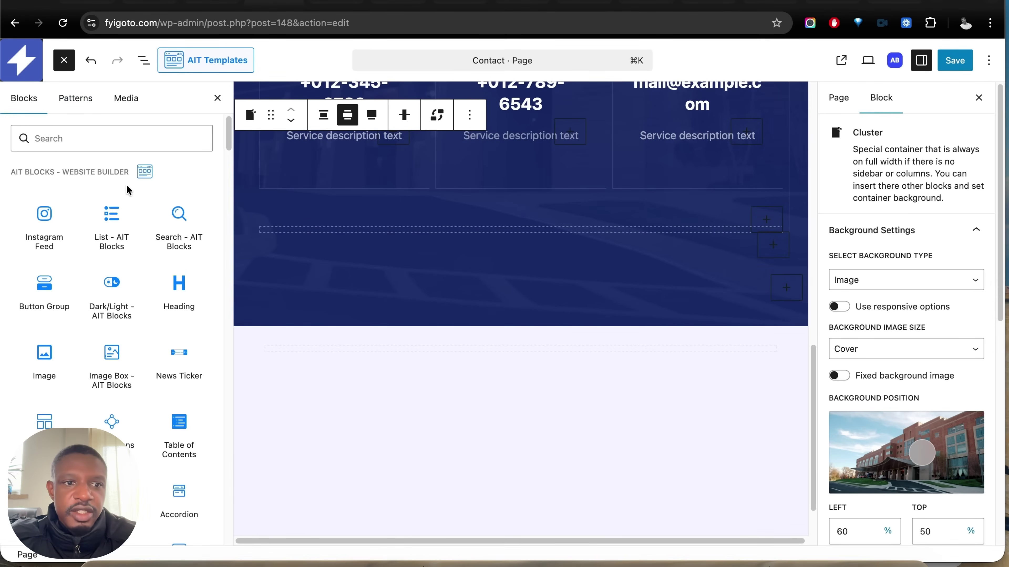
pyautogui.scroll(-6, 154, 242)
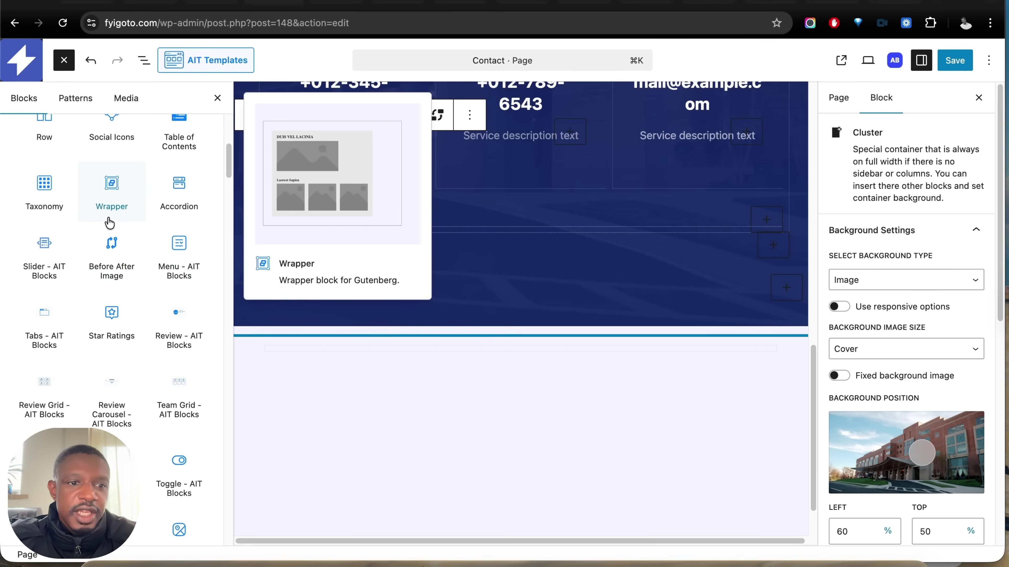
pyautogui.scroll(-1, 116, 239)
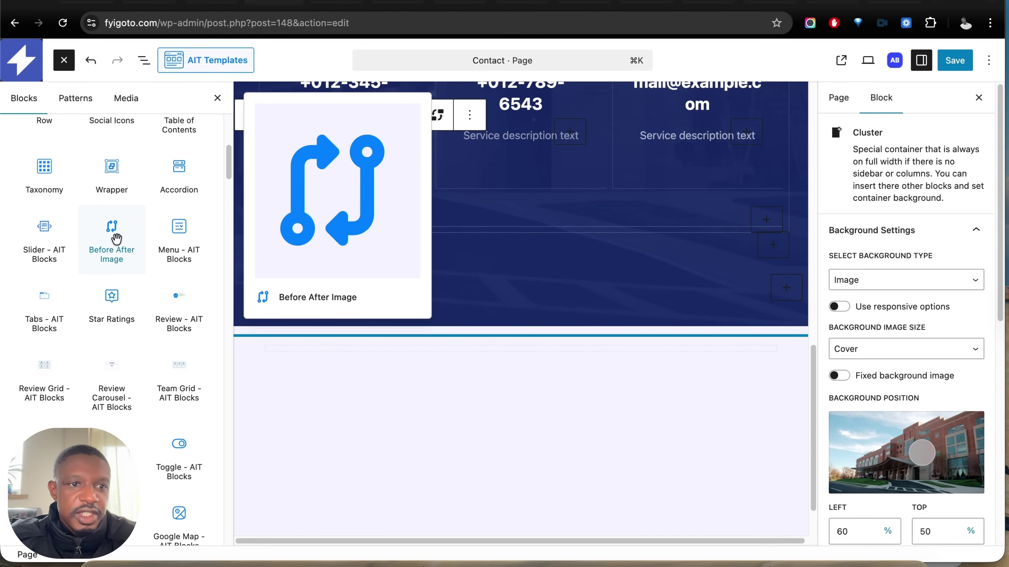
pyautogui.scroll(2, 116, 239)
pyautogui.scroll(5, 116, 239)
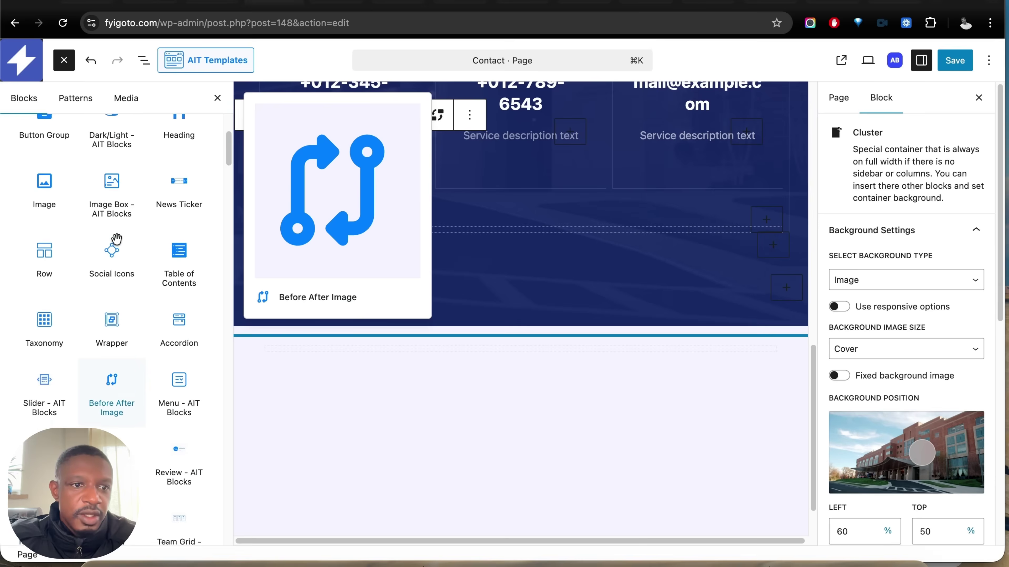
pyautogui.scroll(-7, 117, 242)
pyautogui.scroll(-2, 118, 245)
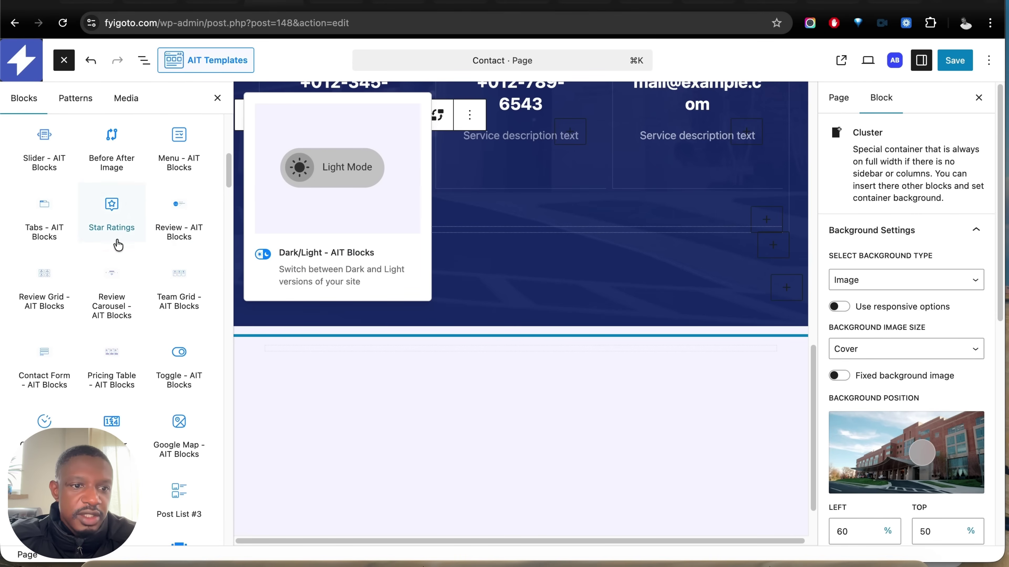
pyautogui.scroll(-1, 120, 238)
pyautogui.moveTo(45, 298); pyautogui.dragTo(499, 216)
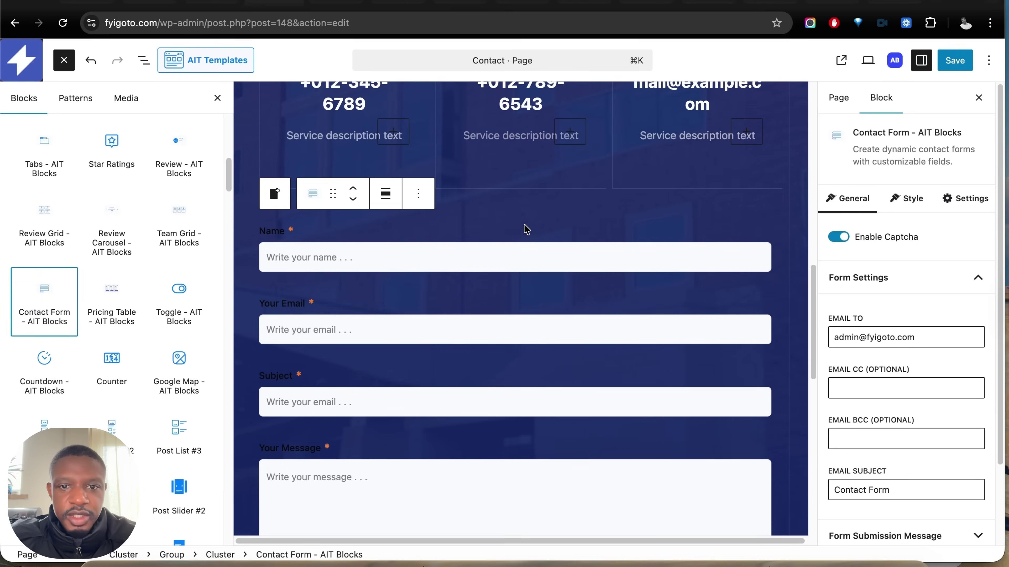
# Select the contact form's Name field to show its settings and look over the form's fields
pyautogui.click(310, 262)
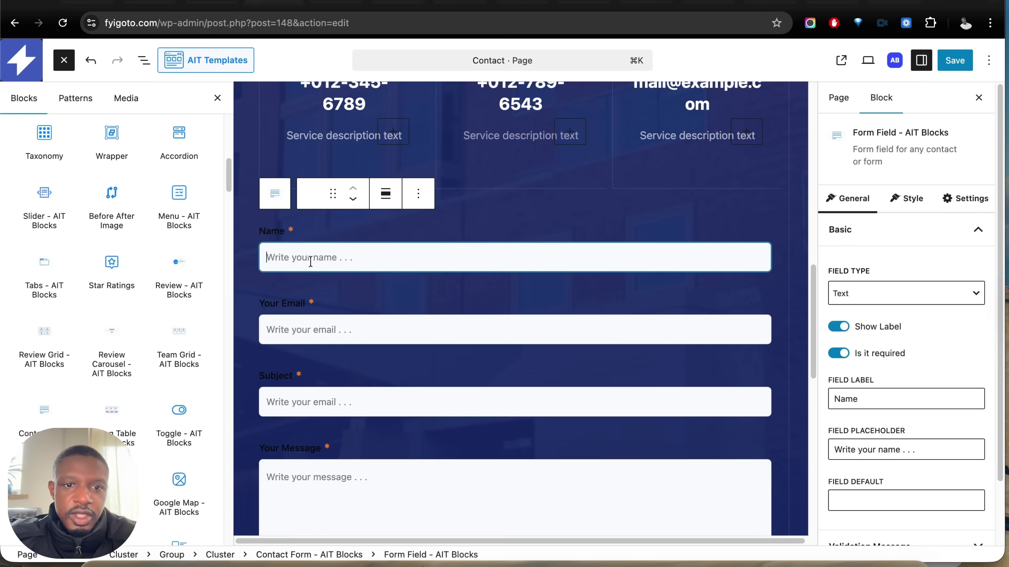
pyautogui.scroll(-3, 365, 320)
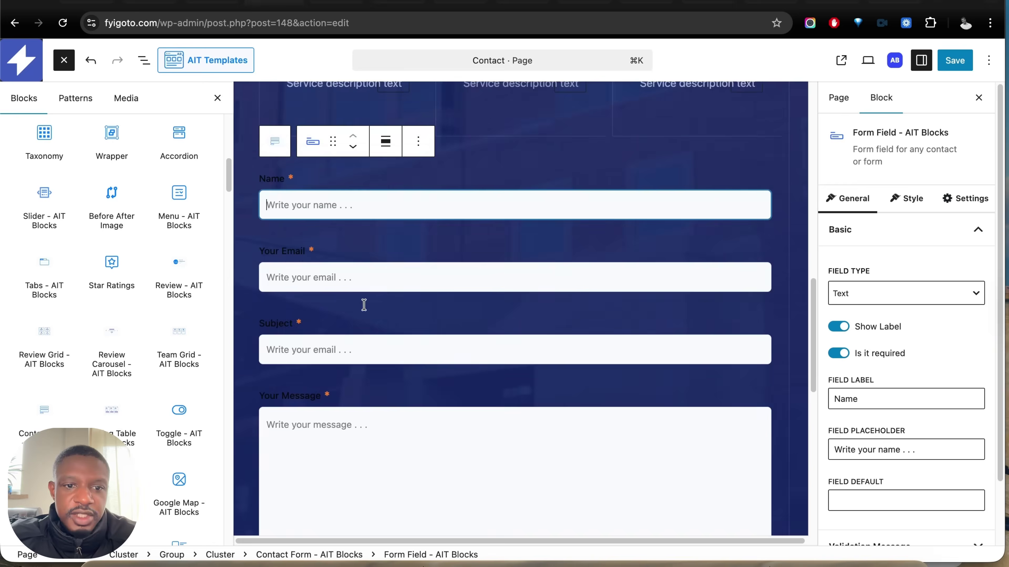
pyautogui.scroll(2, 326, 226)
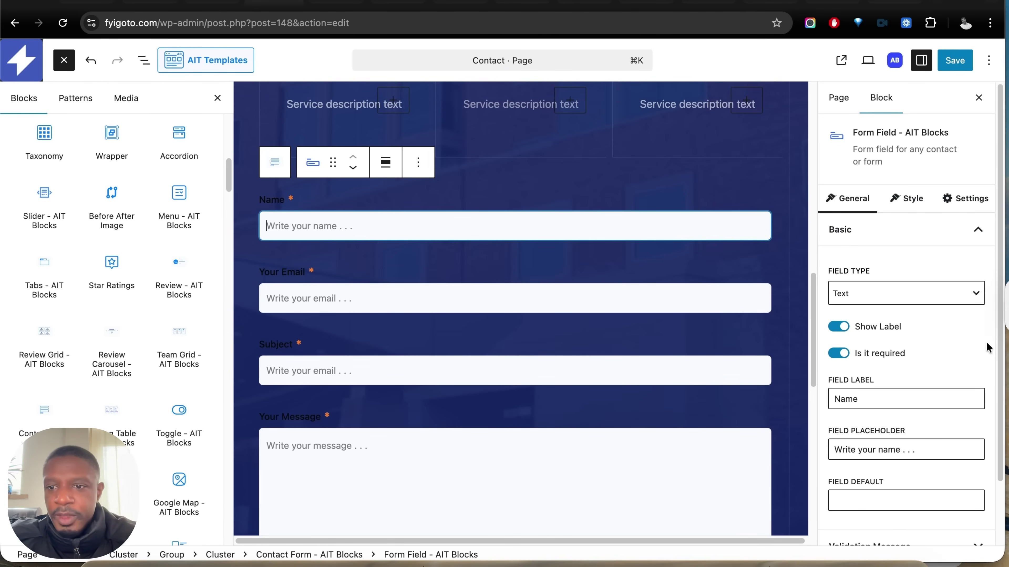
# Look over the Name field's basic settings, from field type and required option to label, placeholder and default
pyautogui.scroll(-1, 927, 331)
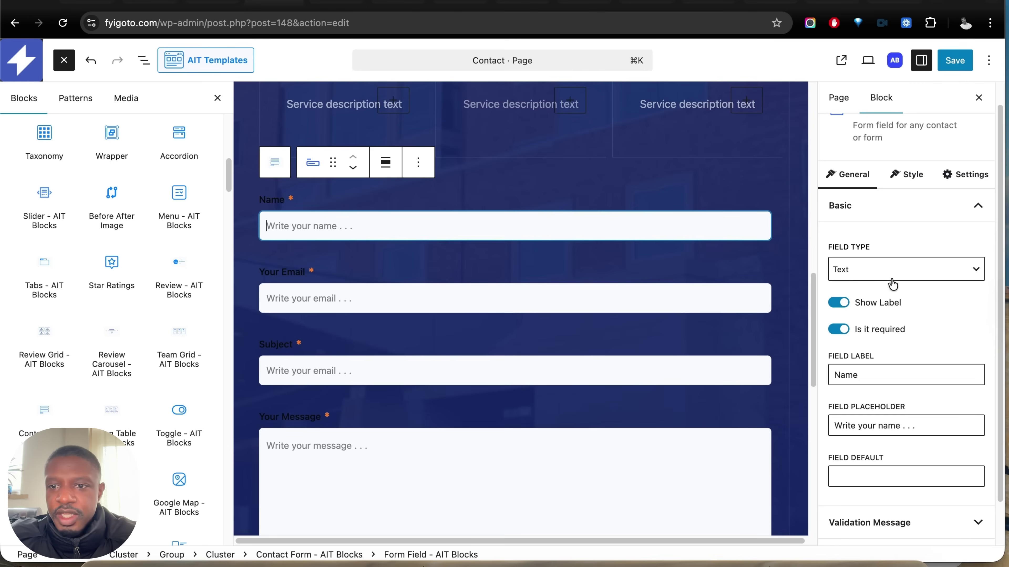
pyautogui.scroll(-1, 889, 276)
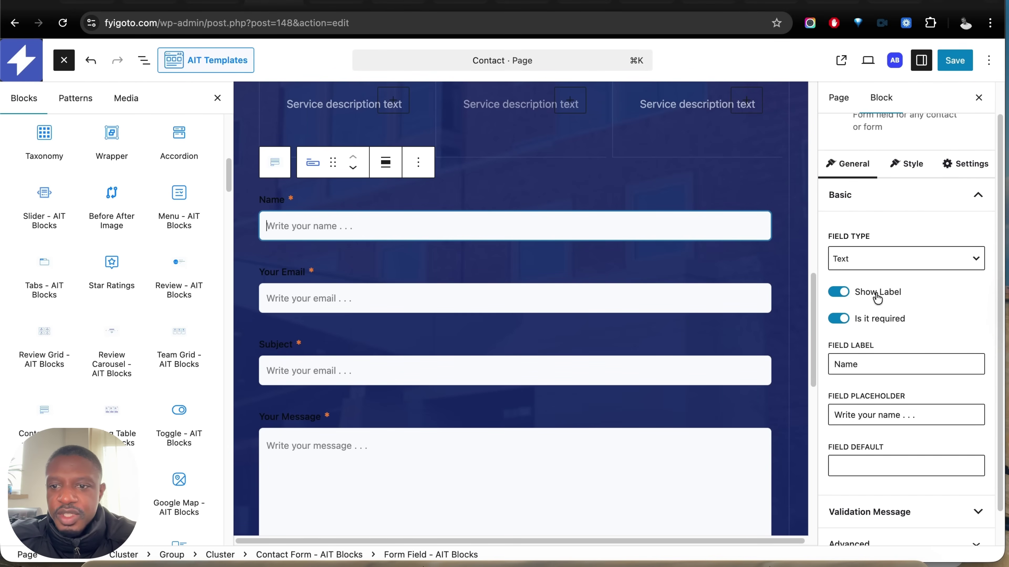
pyautogui.scroll(-2, 874, 329)
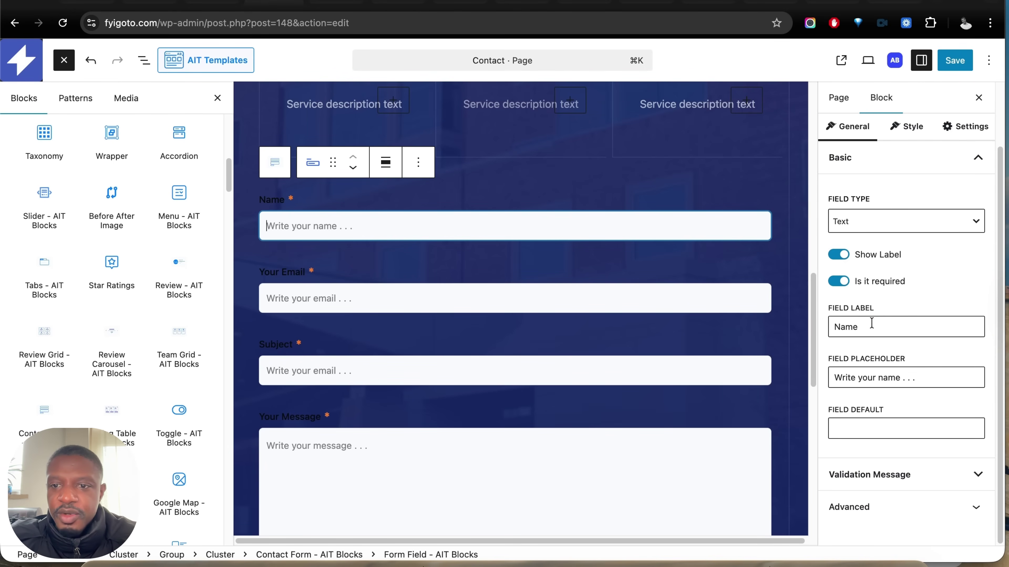
pyautogui.moveTo(871, 323); pyautogui.dragTo(821, 324)
pyautogui.moveTo(881, 376); pyautogui.dragTo(860, 376)
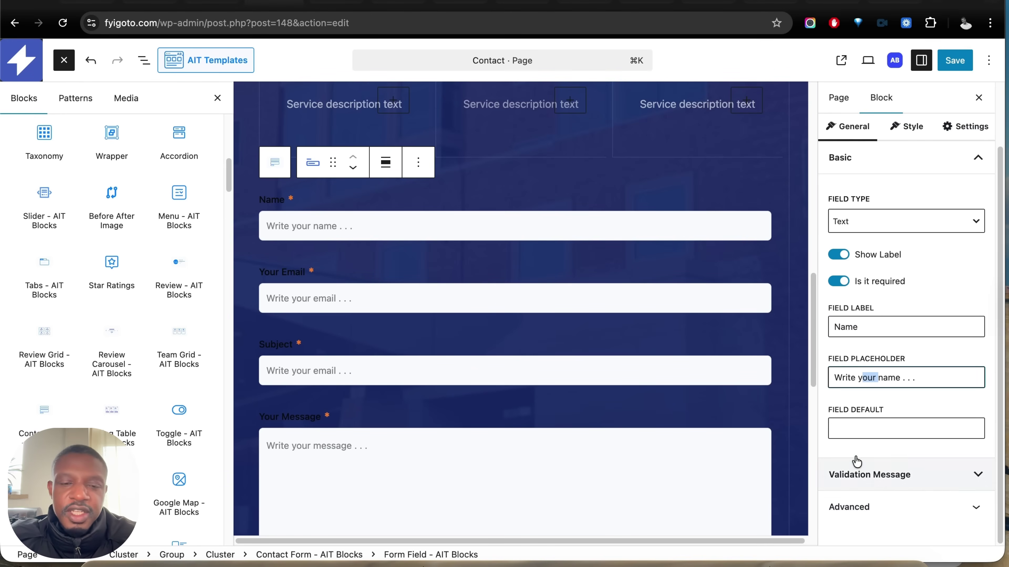
# Add a form field below Your Email, with type Number, label Phone Number and placeholder "Write your number . . ."
pyautogui.click(426, 265)
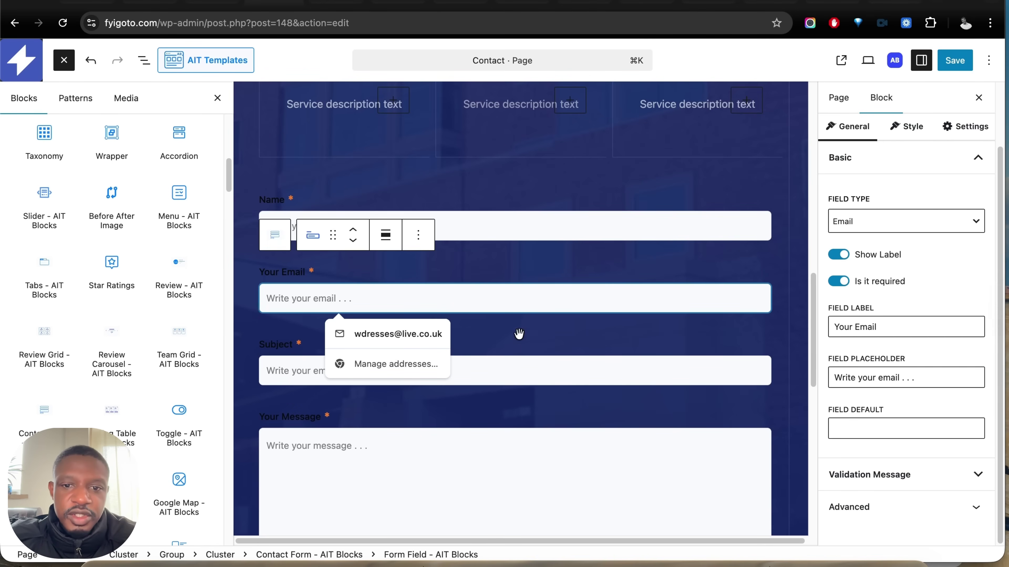
pyautogui.click(515, 326)
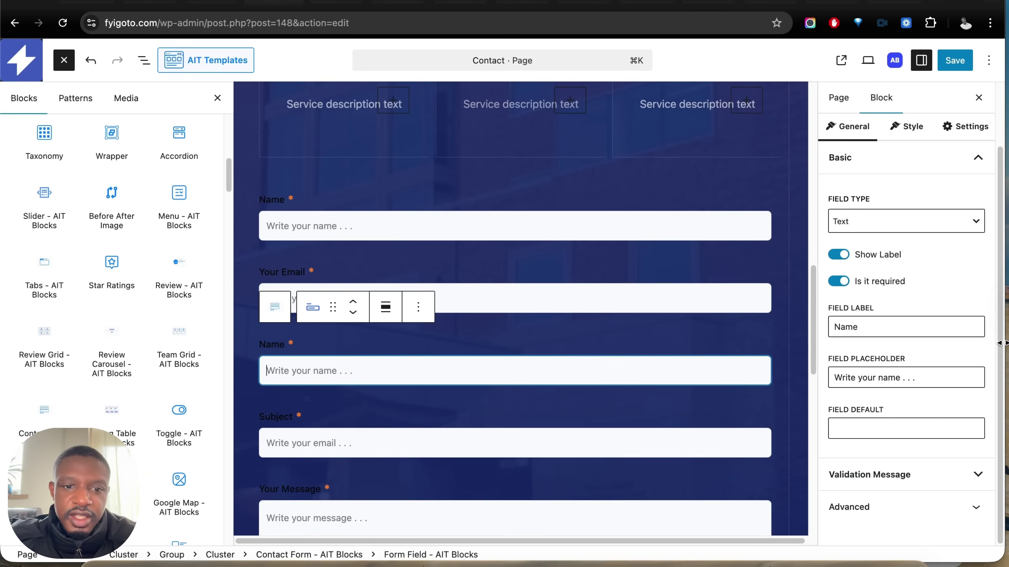
pyautogui.click(894, 223)
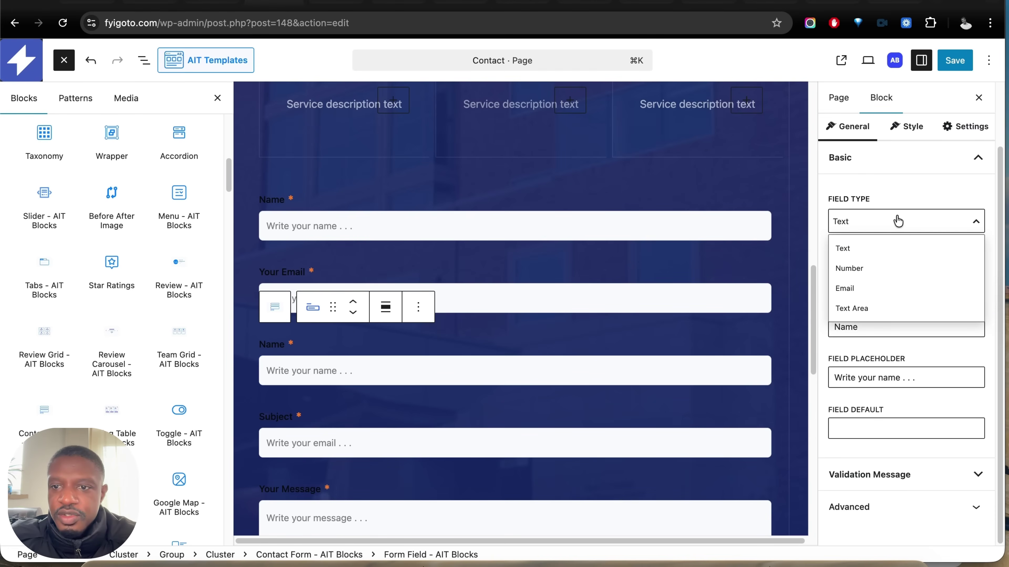
pyautogui.click(880, 272)
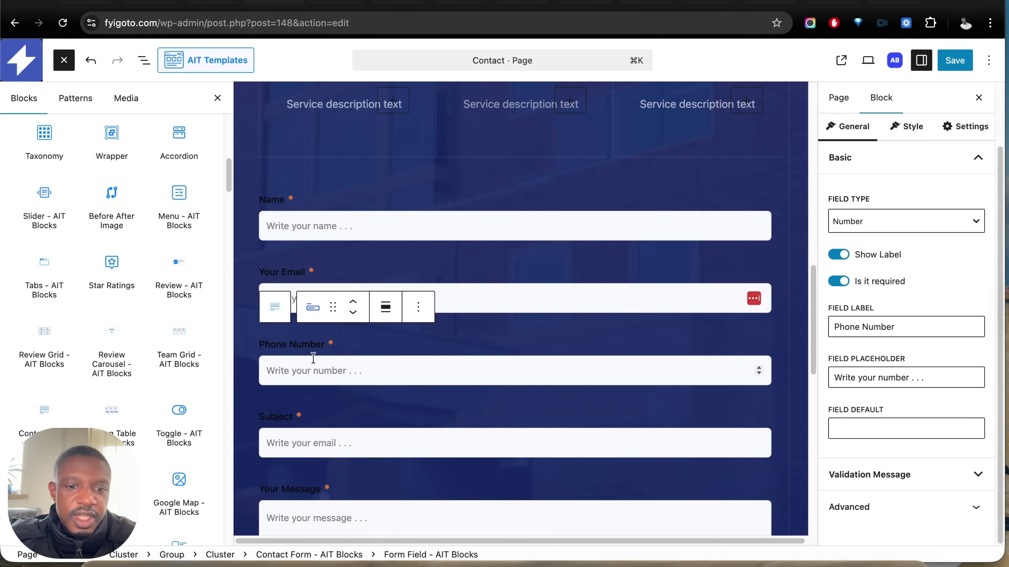
# Set the Phone Number field's label color to white
pyautogui.scroll(-8, 472, 490)
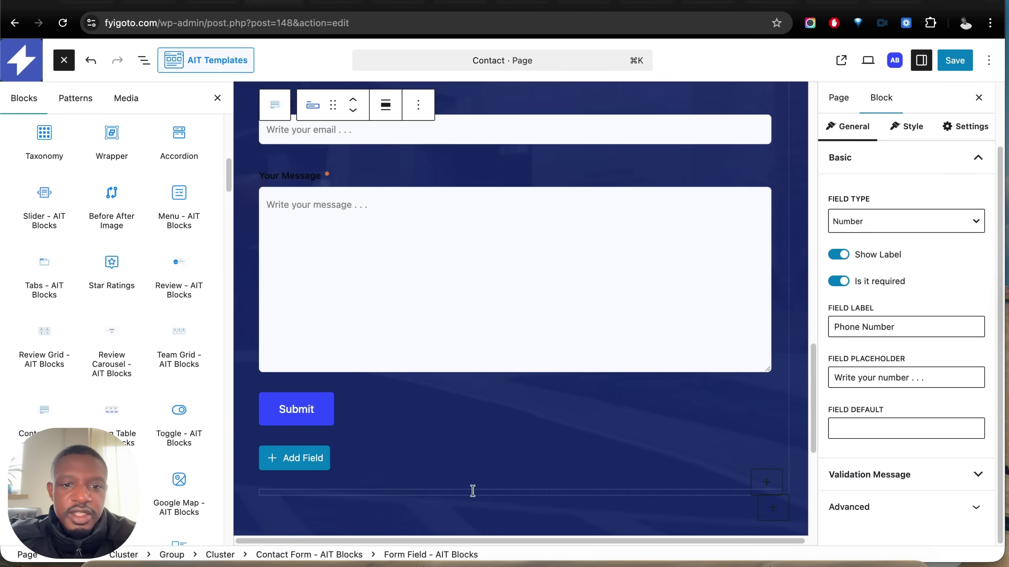
pyautogui.scroll(10, 530, 419)
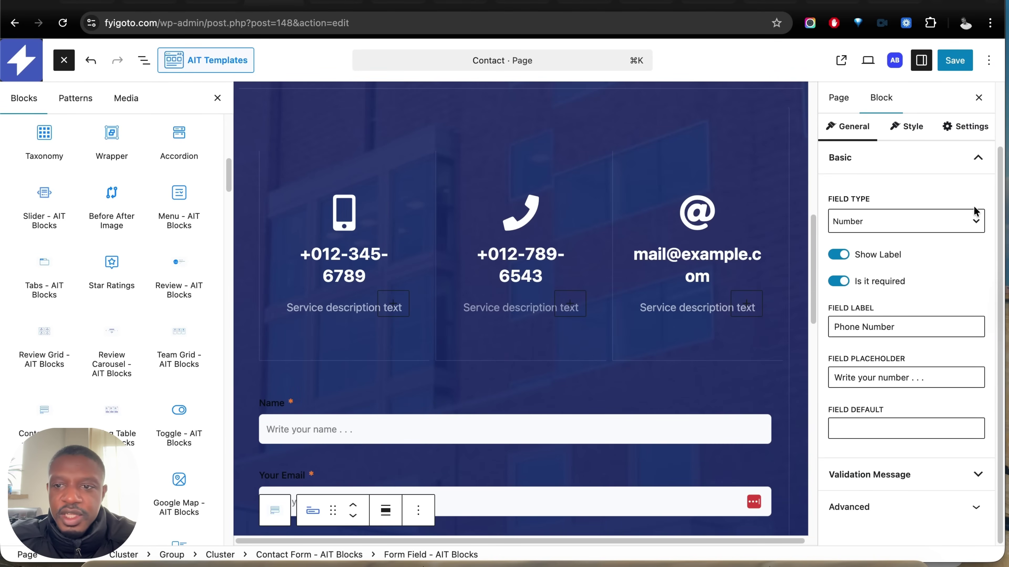
pyautogui.click(918, 127)
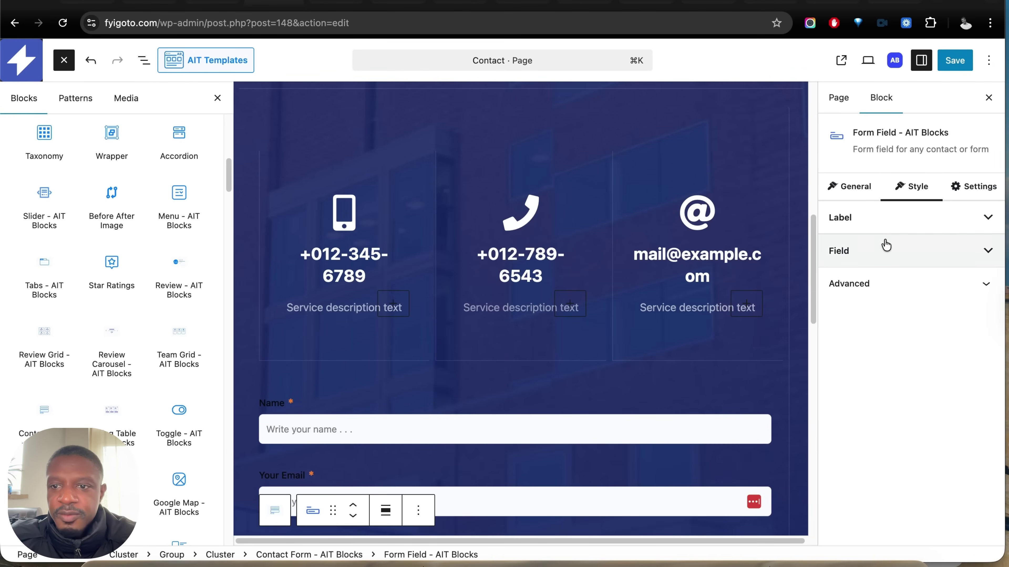
pyautogui.click(897, 232)
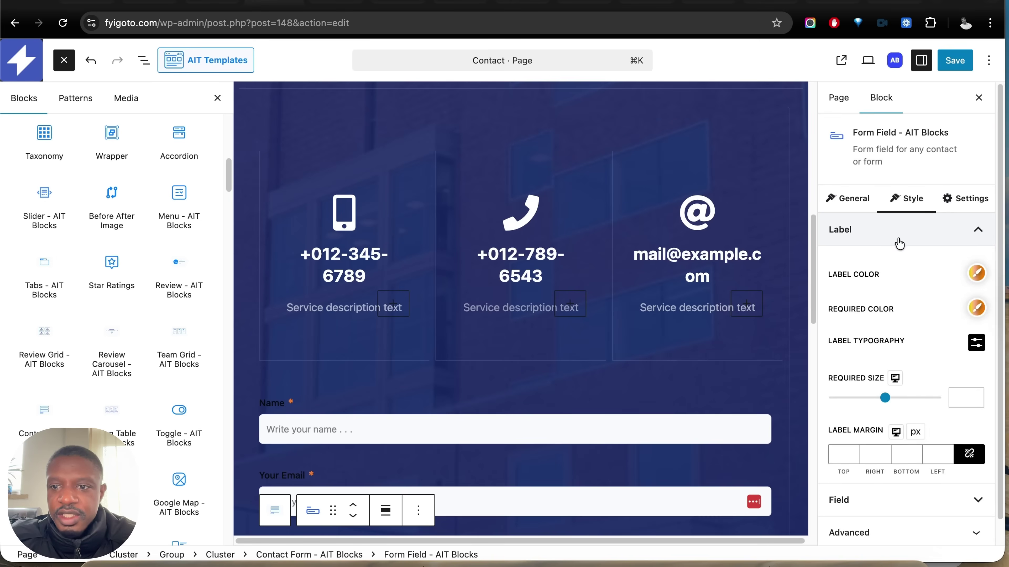
pyautogui.click(975, 273)
pyautogui.moveTo(770, 409); pyautogui.dragTo(722, 337)
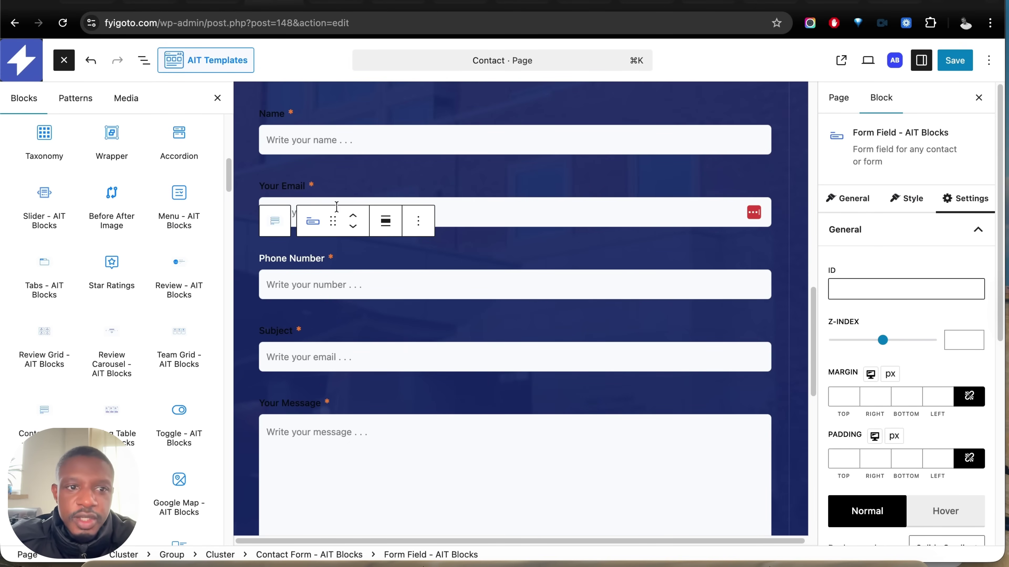
# Select the parent Contact Form block and set its label color to white (#FFFFFF) for all fields
pyautogui.click(275, 221)
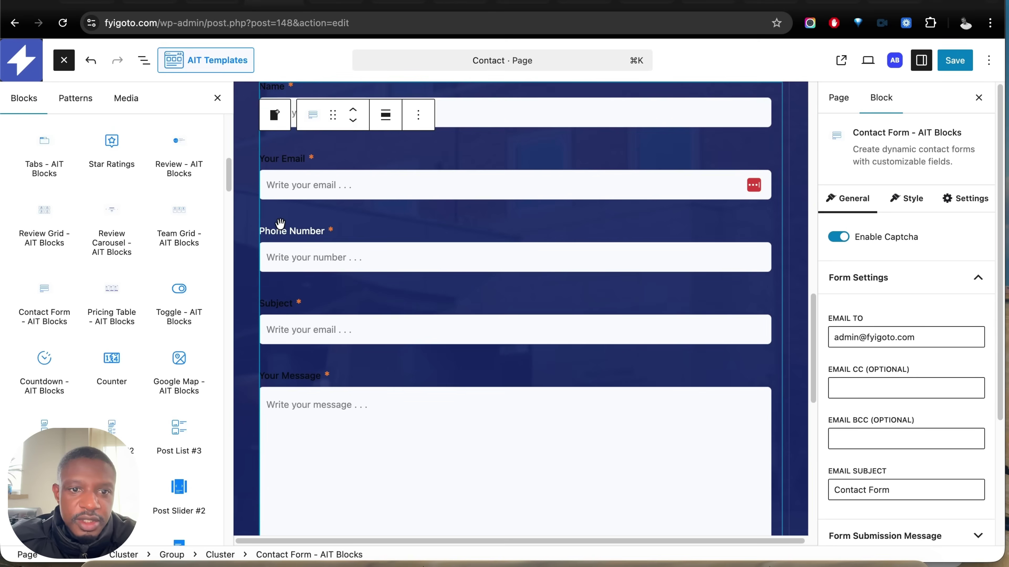
pyautogui.click(906, 201)
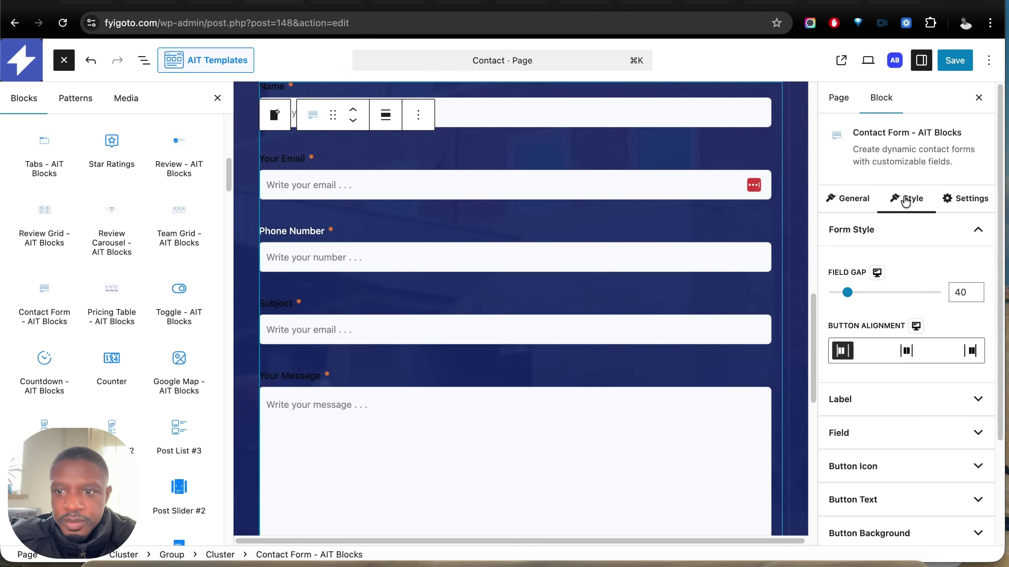
pyautogui.click(925, 412)
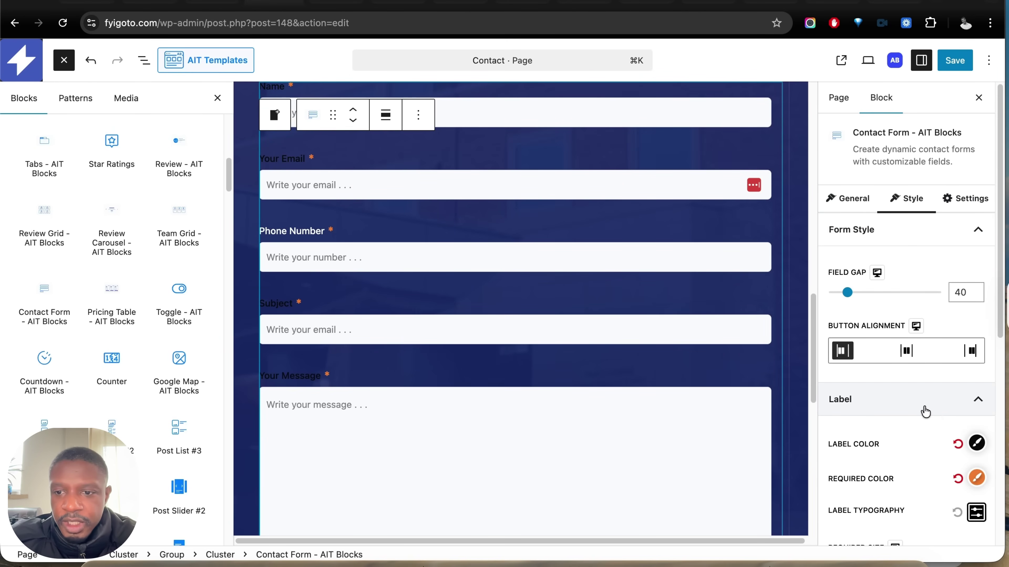
pyautogui.click(976, 443)
pyautogui.moveTo(792, 255); pyautogui.dragTo(717, 238)
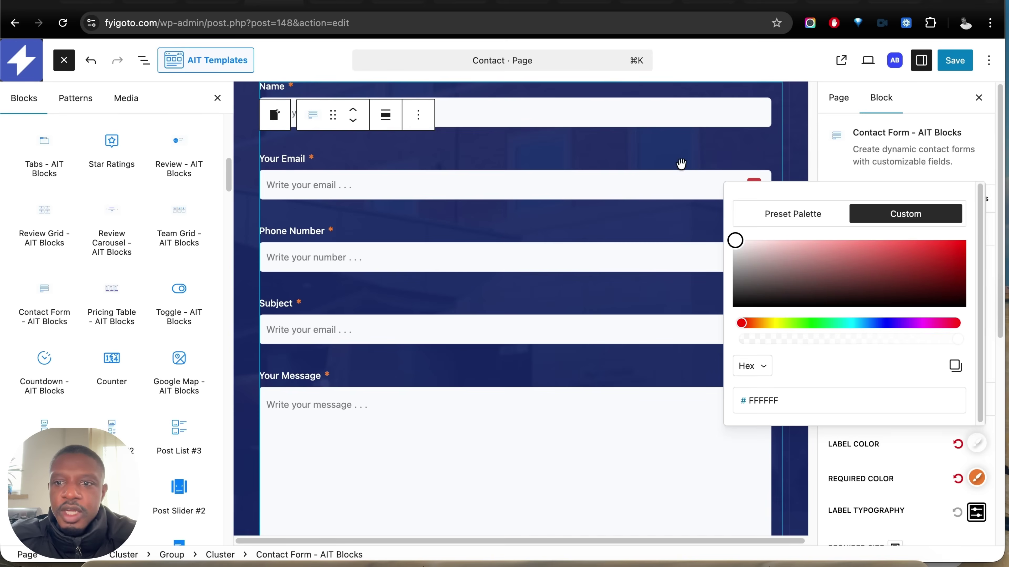
pyautogui.click(935, 111)
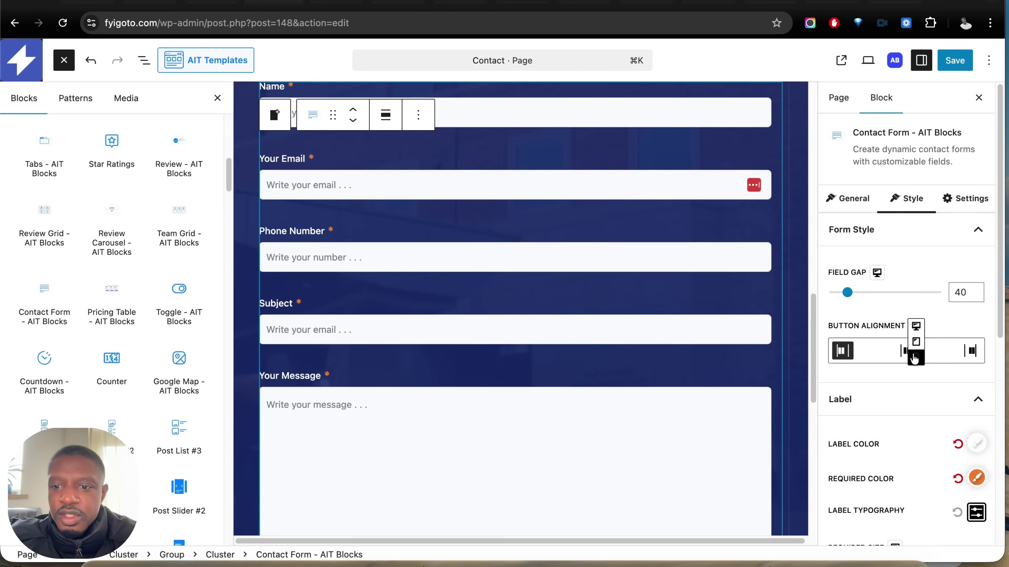
# Show the page's block structure and expand the Contact Form block to view its form fields
pyautogui.scroll(-3, 909, 349)
pyautogui.scroll(-6, 254, 119)
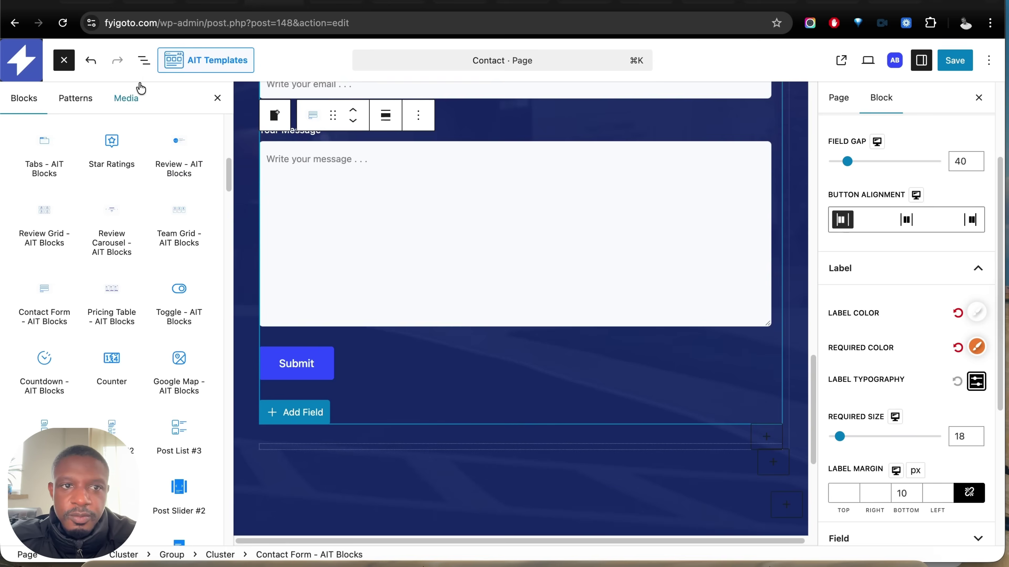
pyautogui.click(143, 60)
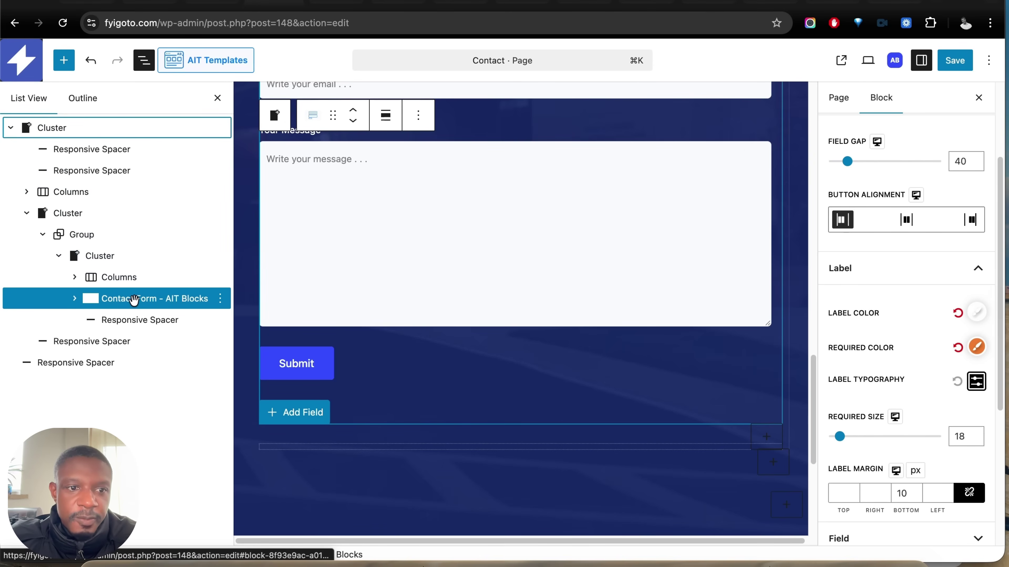
pyautogui.click(76, 300)
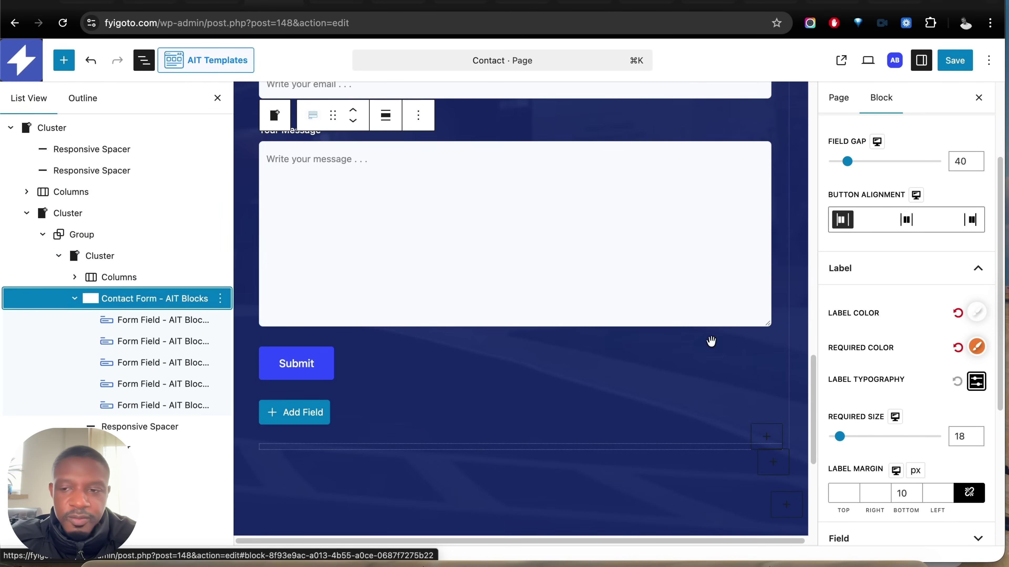
pyautogui.scroll(-2, 971, 362)
pyautogui.scroll(5, 971, 359)
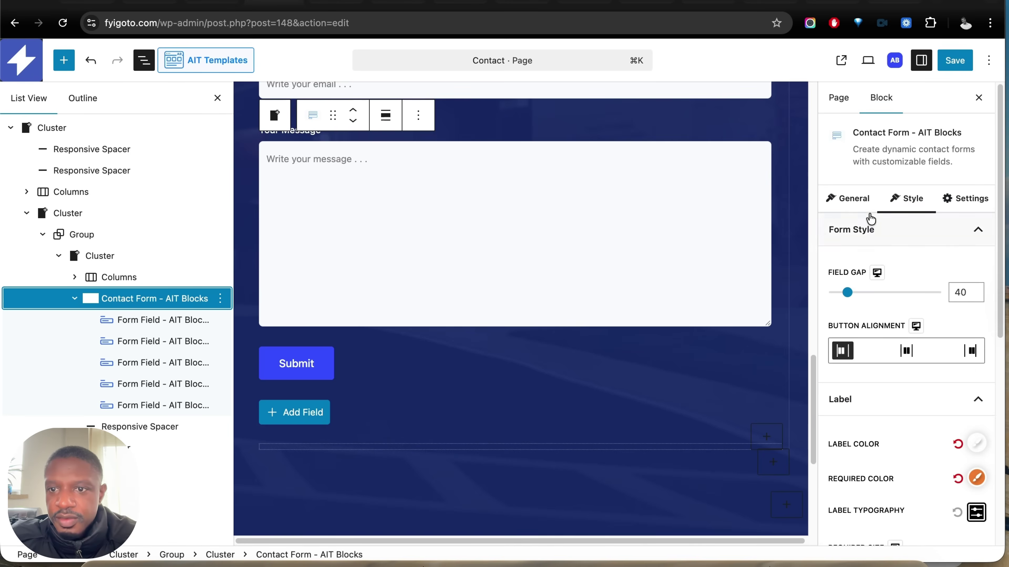
# Review the contact form's general settings, covering the recipient email, subject and the form submission messages
pyautogui.click(861, 205)
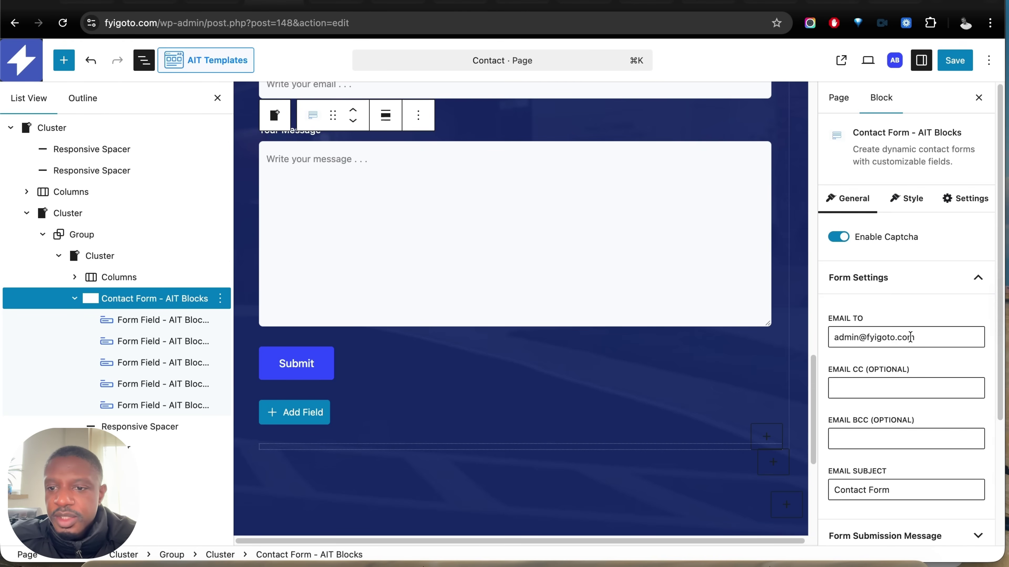
pyautogui.moveTo(910, 337); pyautogui.dragTo(833, 339)
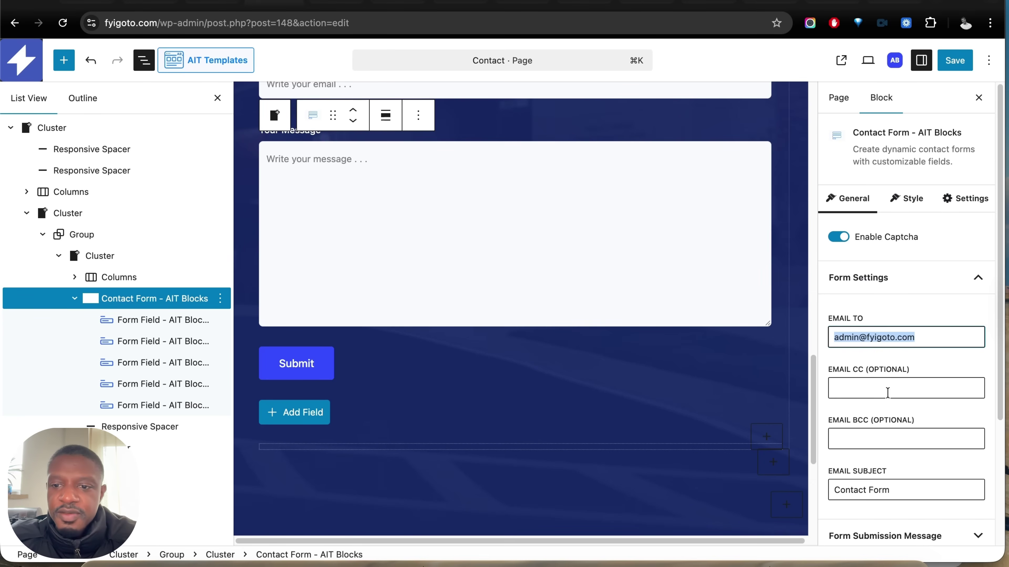
pyautogui.scroll(-5, 891, 396)
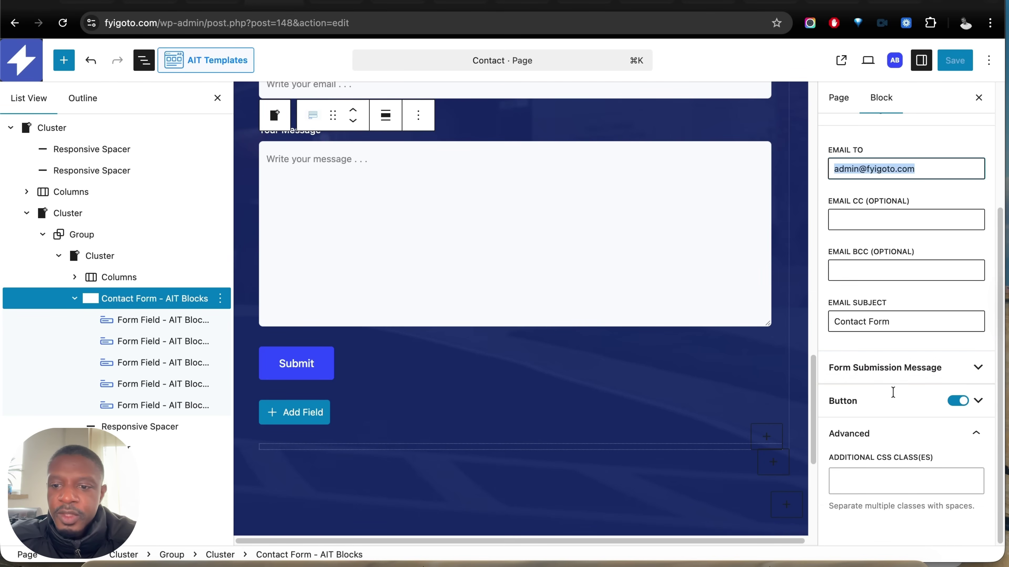
pyautogui.click(885, 370)
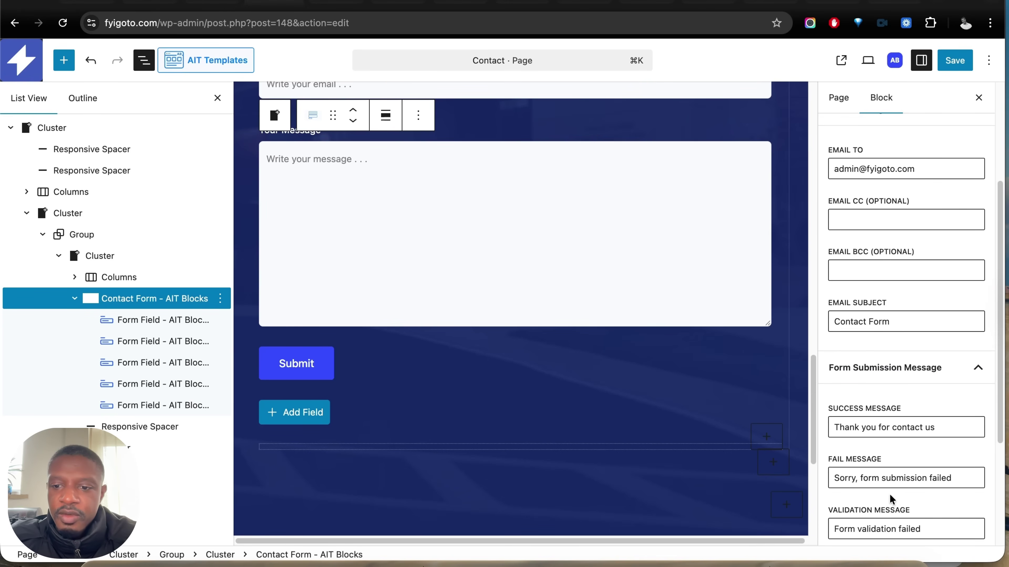
pyautogui.scroll(2, 914, 486)
pyautogui.scroll(-5, 924, 503)
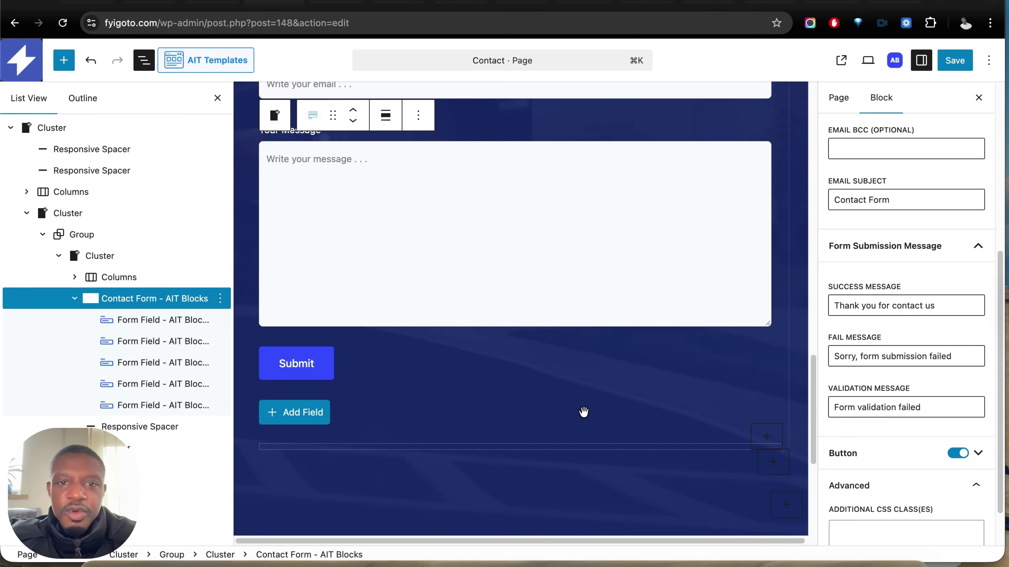
# Save the Contact page, then reload the live page and check the form down to its Submit button
pyautogui.click(955, 59)
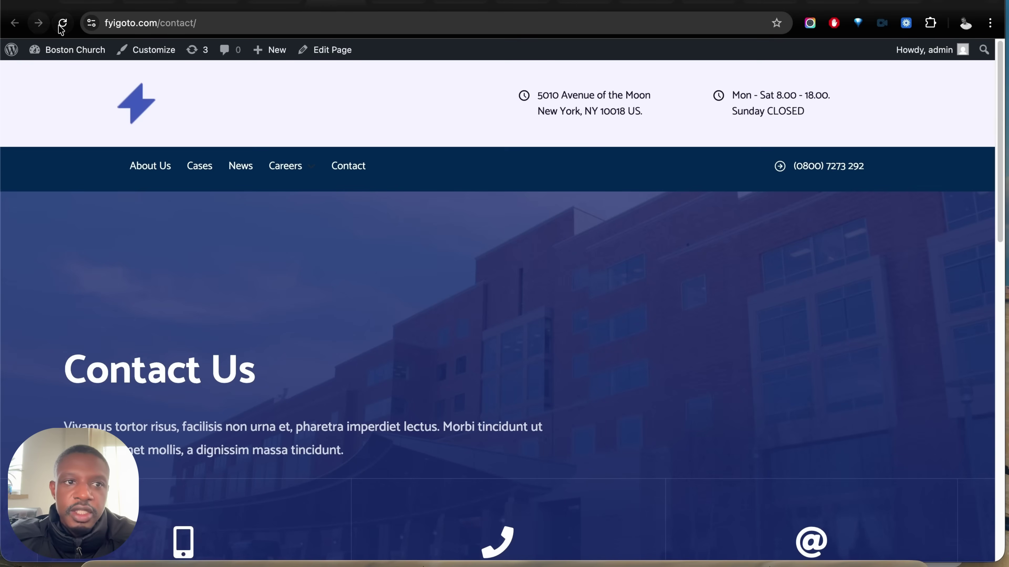
pyautogui.click(59, 25)
pyautogui.scroll(-10, 562, 208)
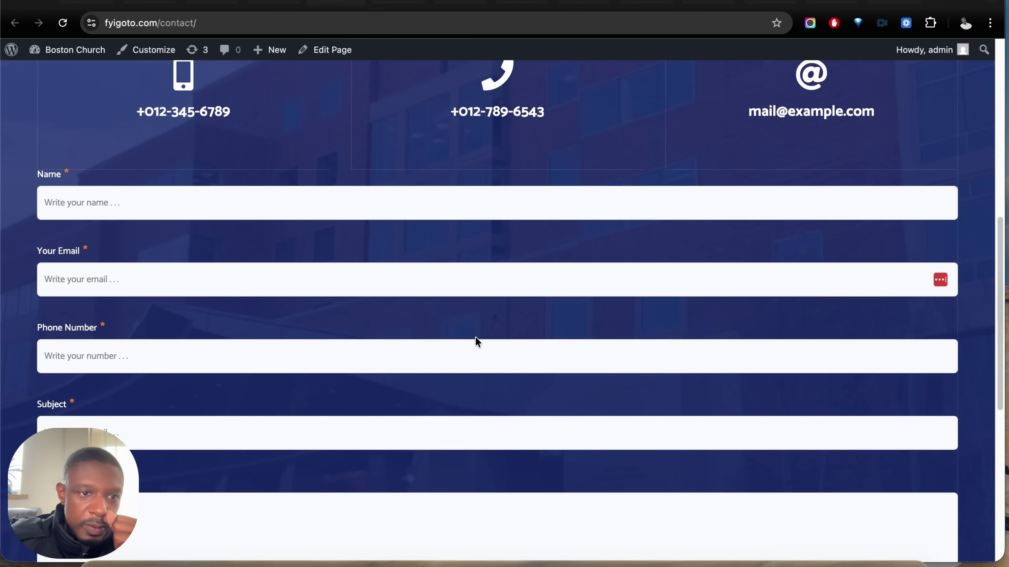
pyautogui.scroll(-10, 581, 381)
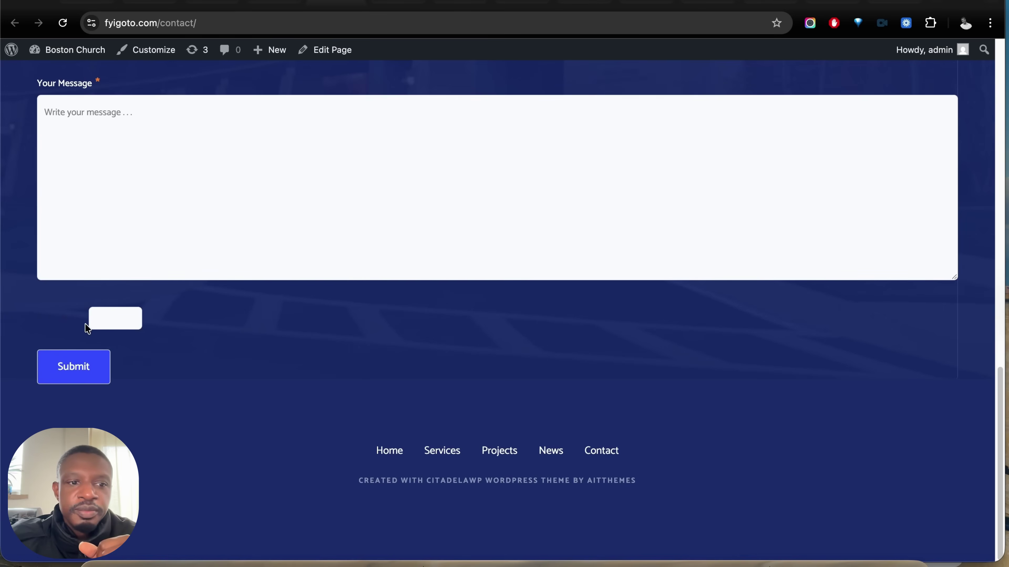
pyautogui.scroll(8, 477, 306)
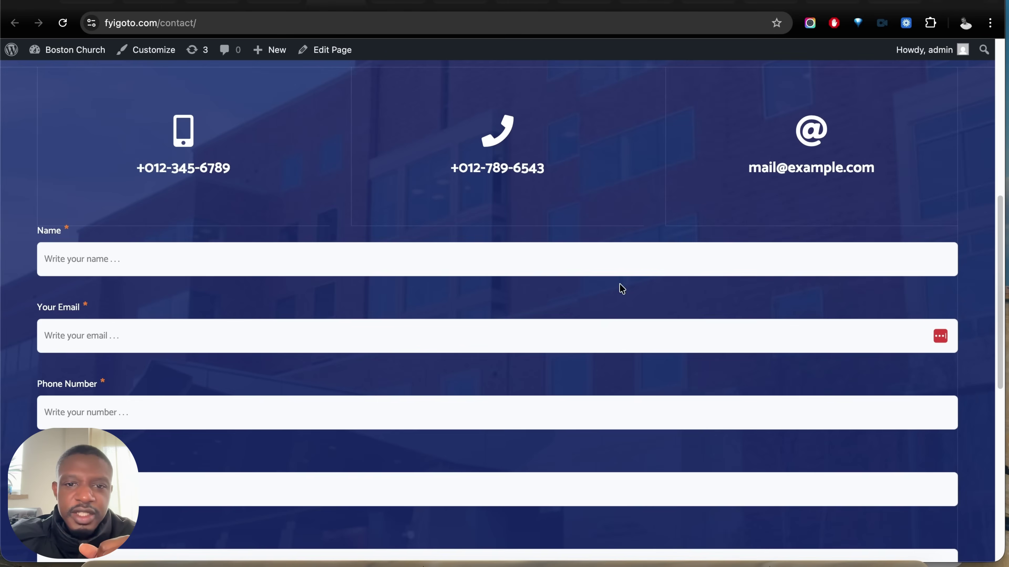
pyautogui.scroll(1, 507, 311)
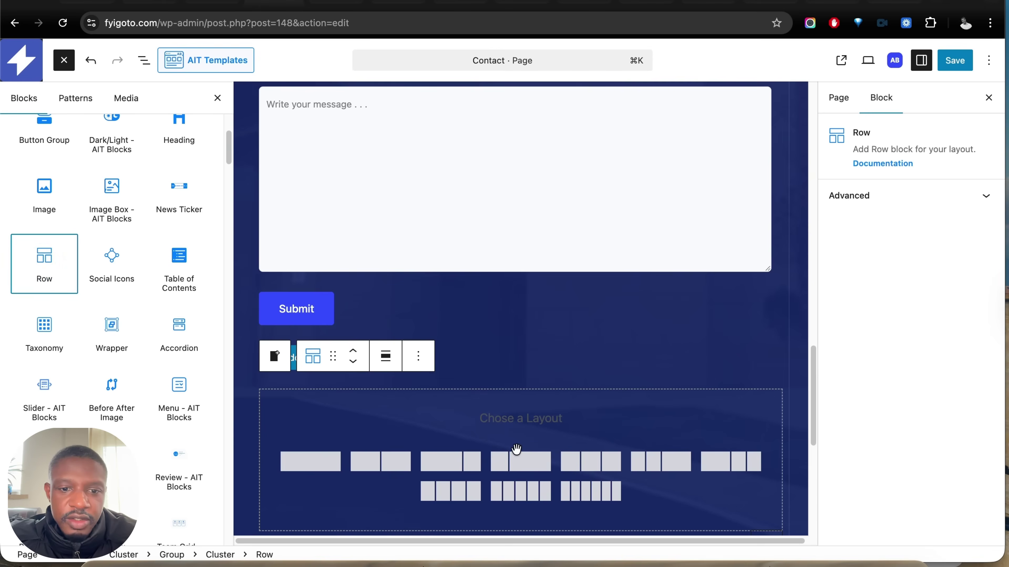
# Give the Row block beneath the contact form three columns in a 20%, 60%, 20% layout
pyautogui.click(579, 466)
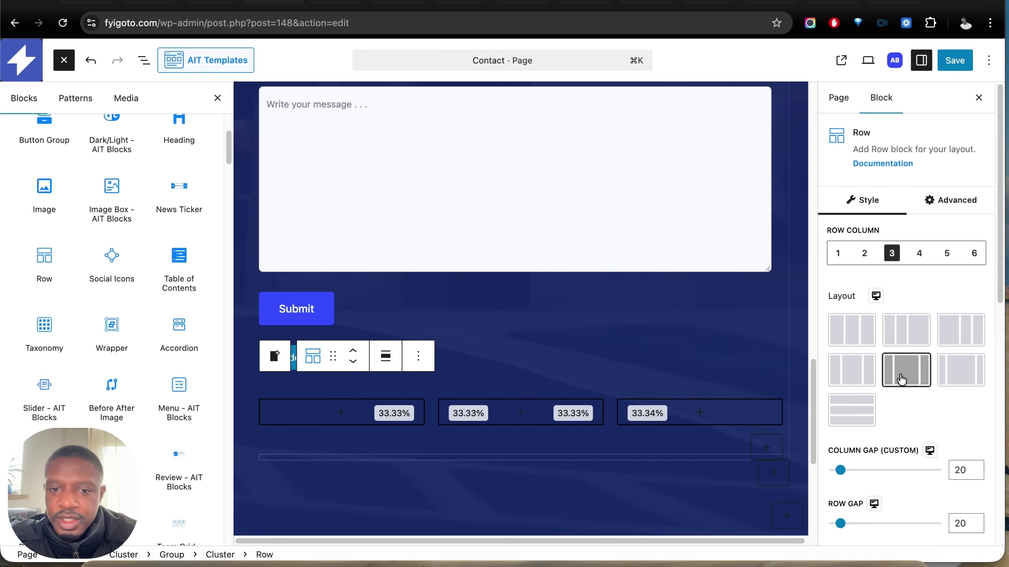
pyautogui.click(906, 378)
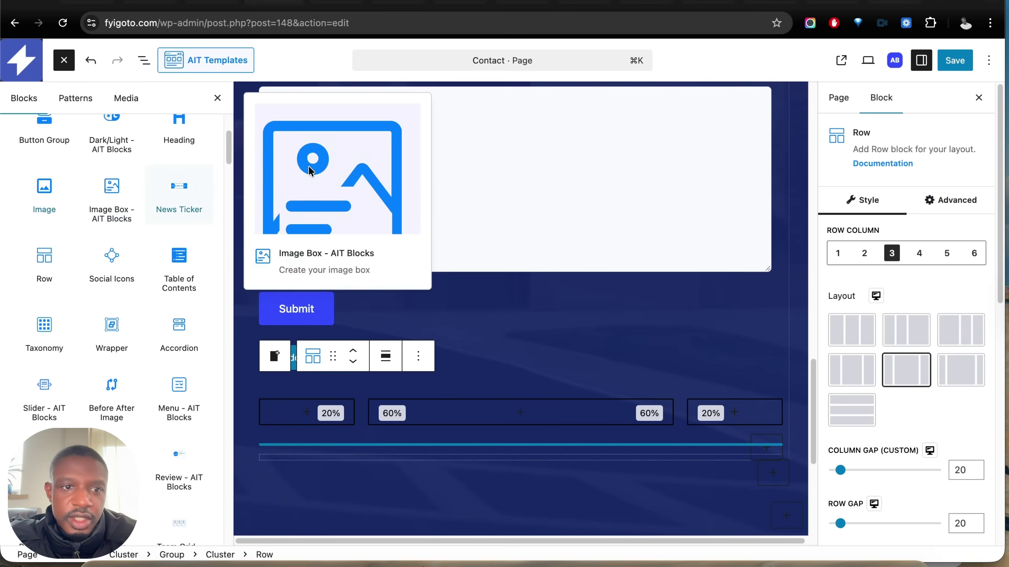
pyautogui.click(590, 165)
pyautogui.scroll(-5, 290, 189)
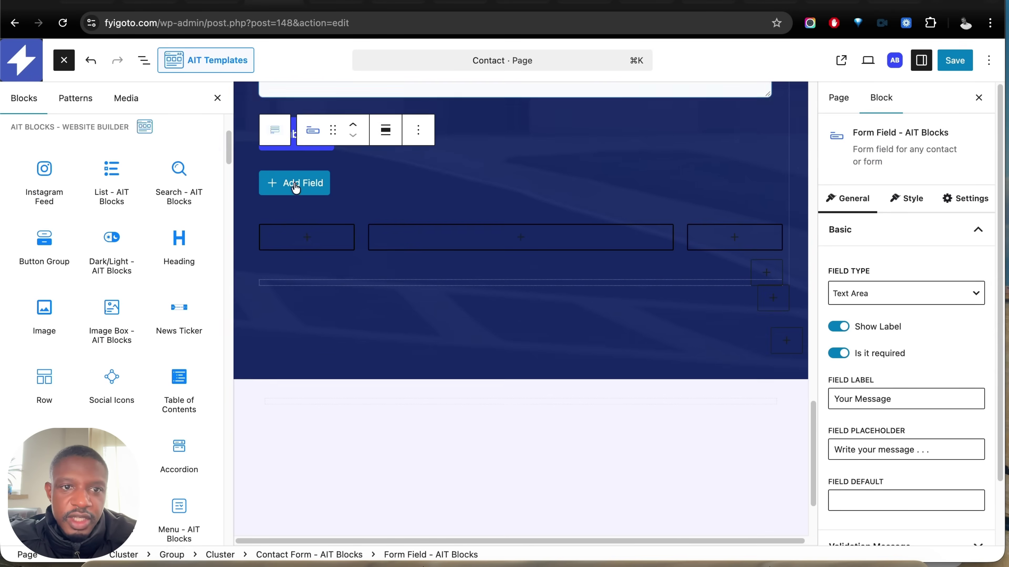
# Move the Contact Form block into the middle column of the row beneath it and save the Contact page
pyautogui.click(147, 63)
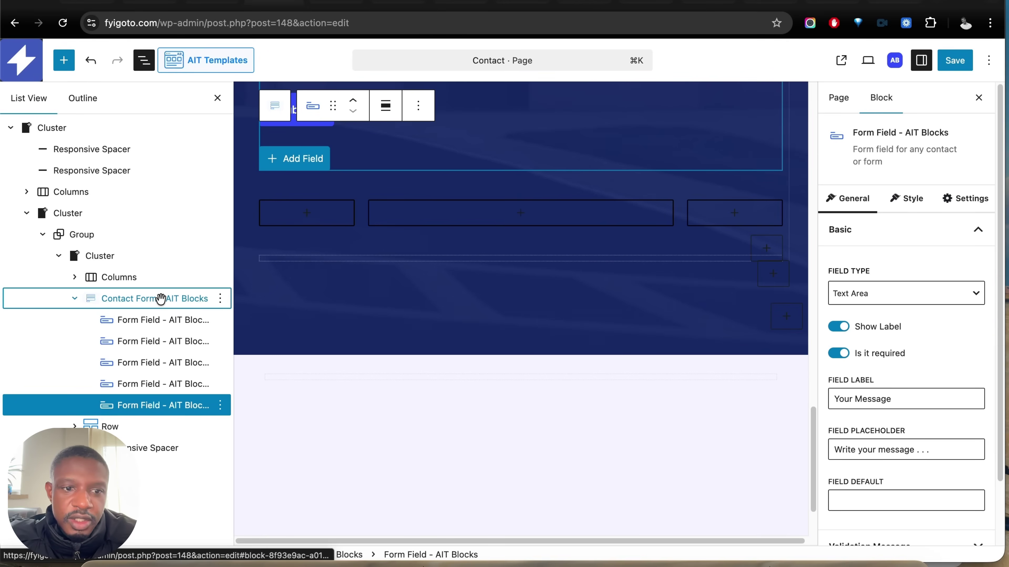
pyautogui.moveTo(158, 297); pyautogui.dragTo(533, 154)
pyautogui.click(955, 63)
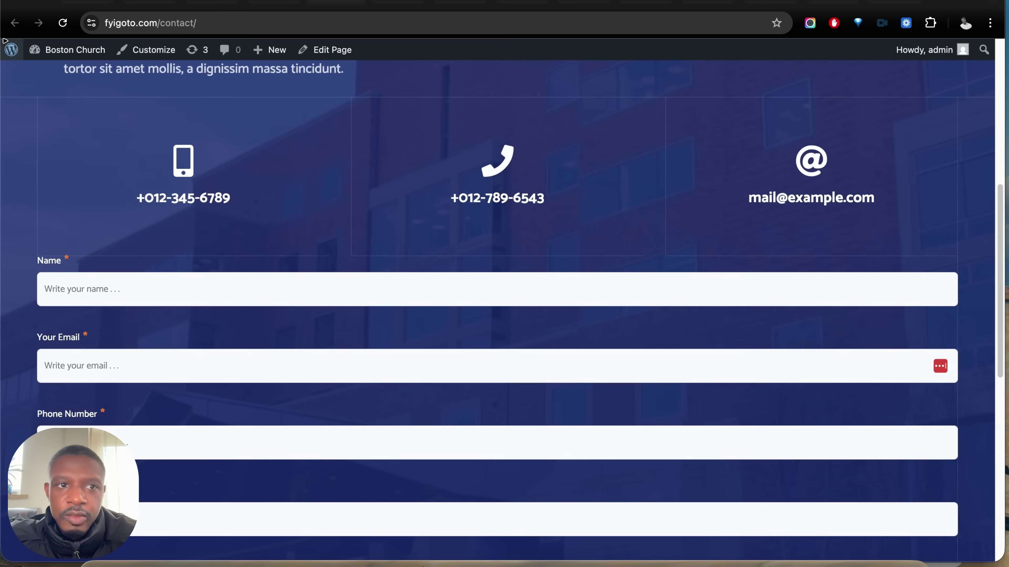
# Reload the live Contact page and check the form's narrower, centred layout from its fields back up to the heading
pyautogui.click(63, 23)
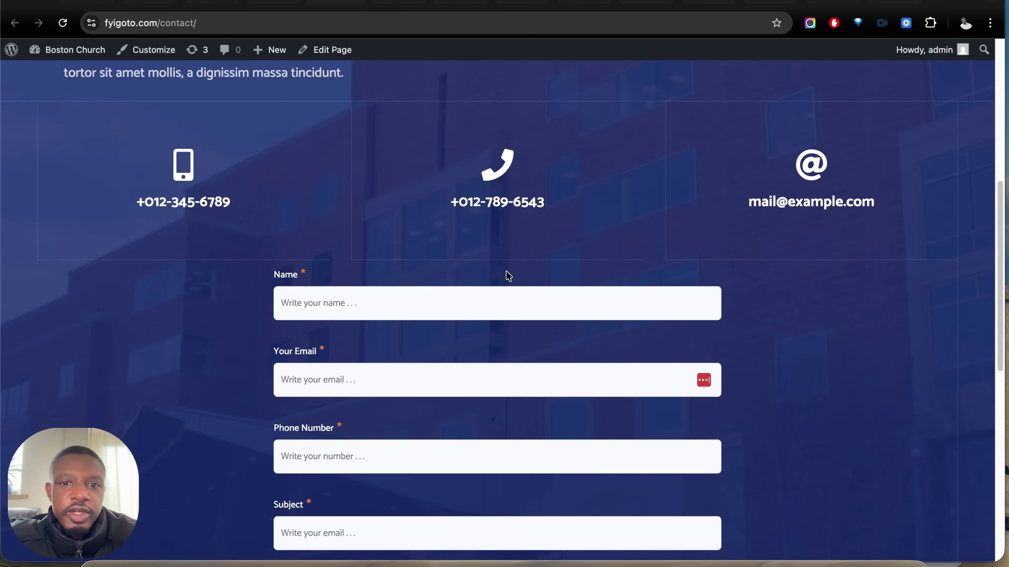
pyautogui.scroll(-10, 504, 277)
pyautogui.scroll(12, 572, 293)
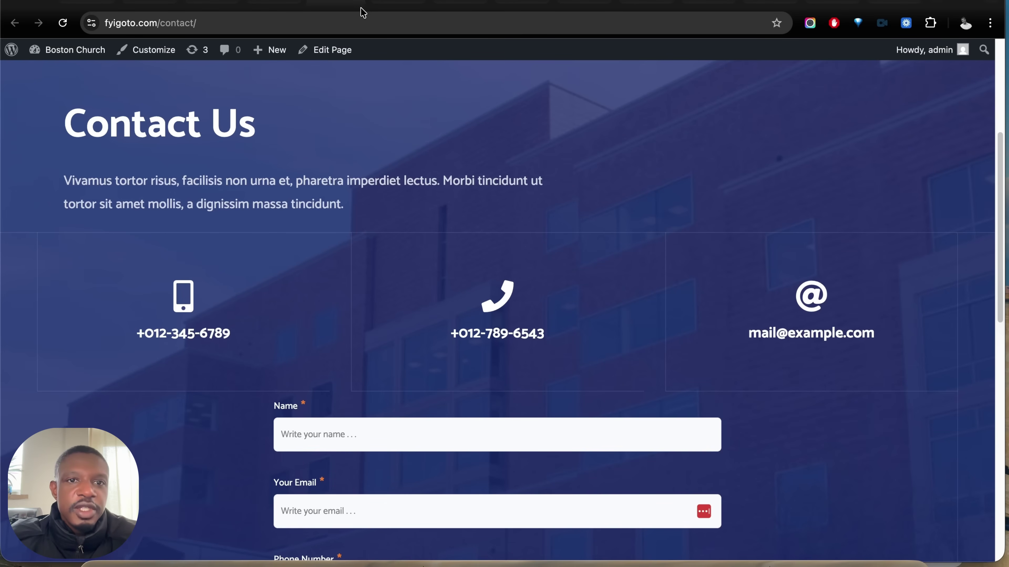
# Open the site's Permalink Settings from the admin dashboard and review the structure choices and the optional category and tag bases
pyautogui.moveTo(90, 51)
pyautogui.click(82, 74)
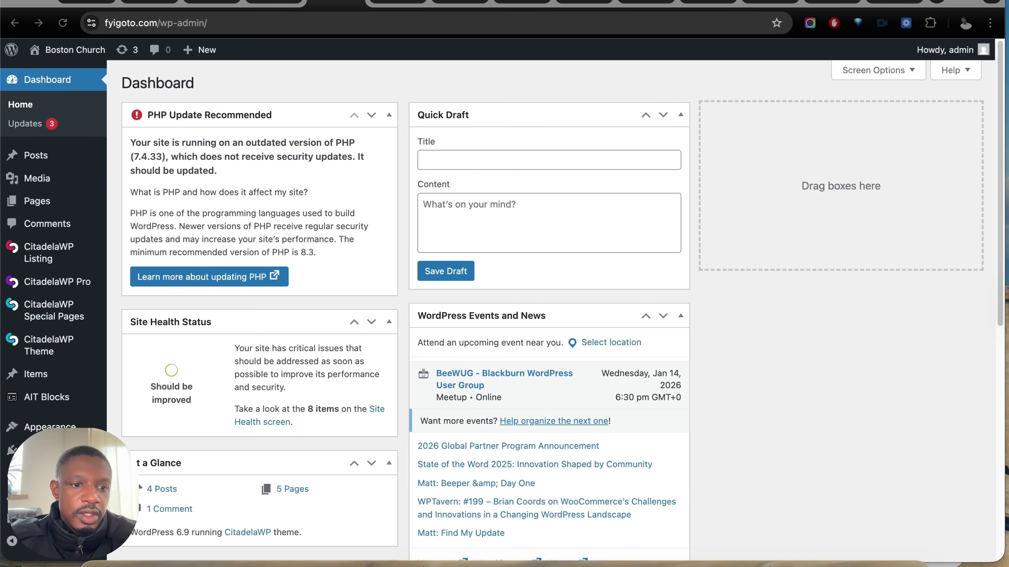
pyautogui.moveTo(39, 517)
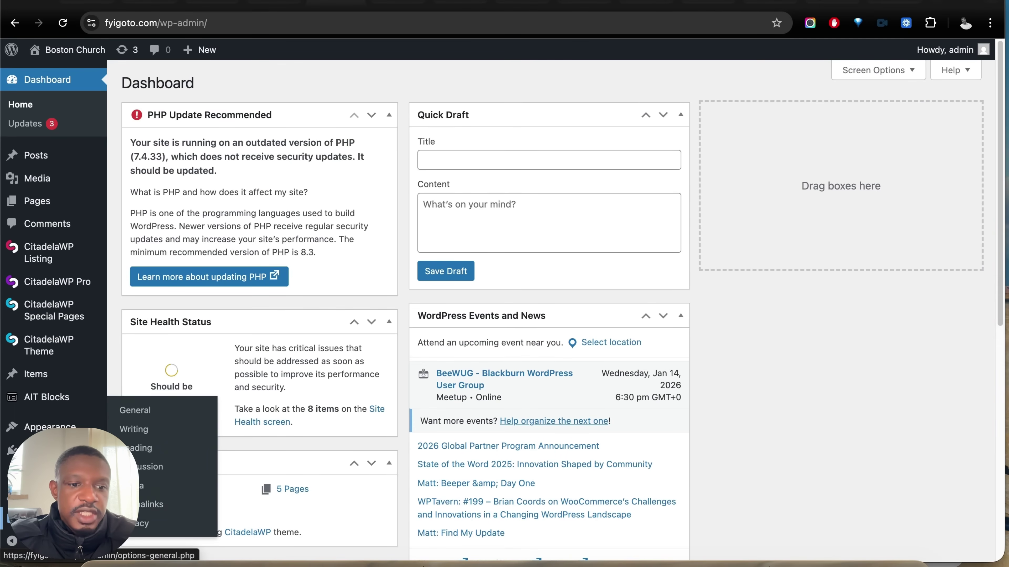
pyautogui.click(149, 504)
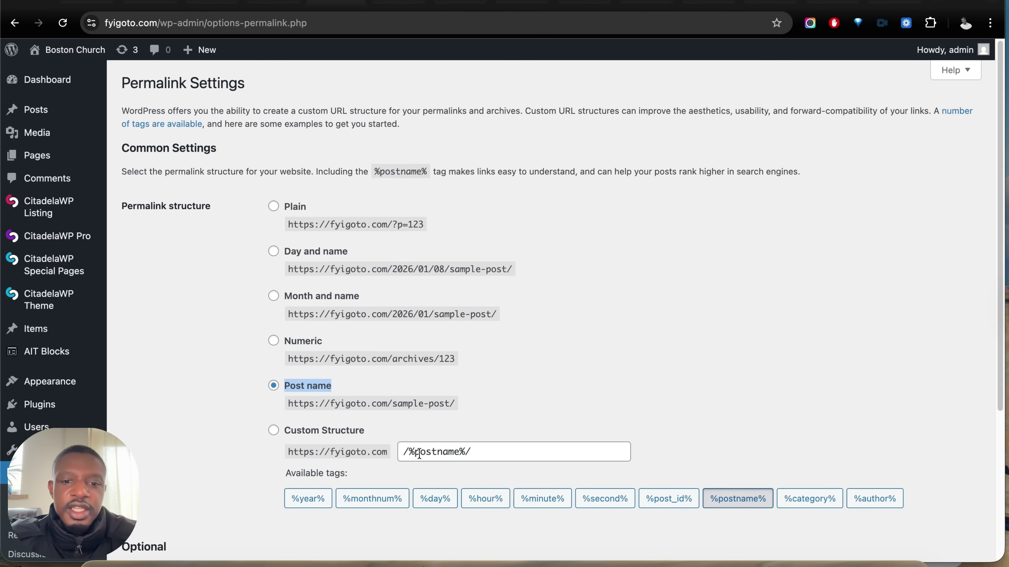
pyautogui.scroll(-5, 193, 473)
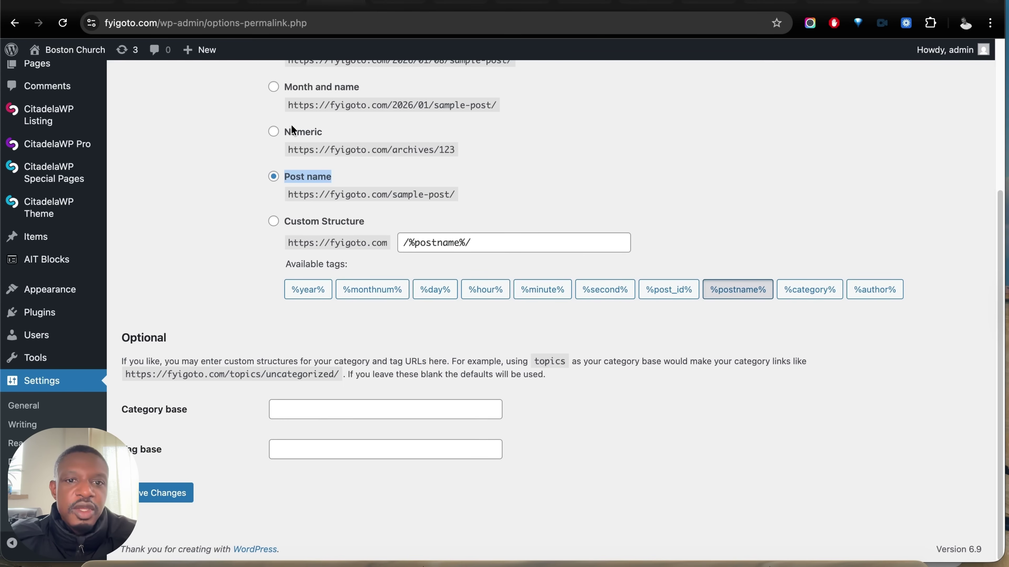
# Select the Month and name permalink structure and highlight the year and month part of its sample URL
pyautogui.click(275, 89)
pyautogui.moveTo(356, 106); pyautogui.dragTo(419, 103)
pyautogui.click(396, 106)
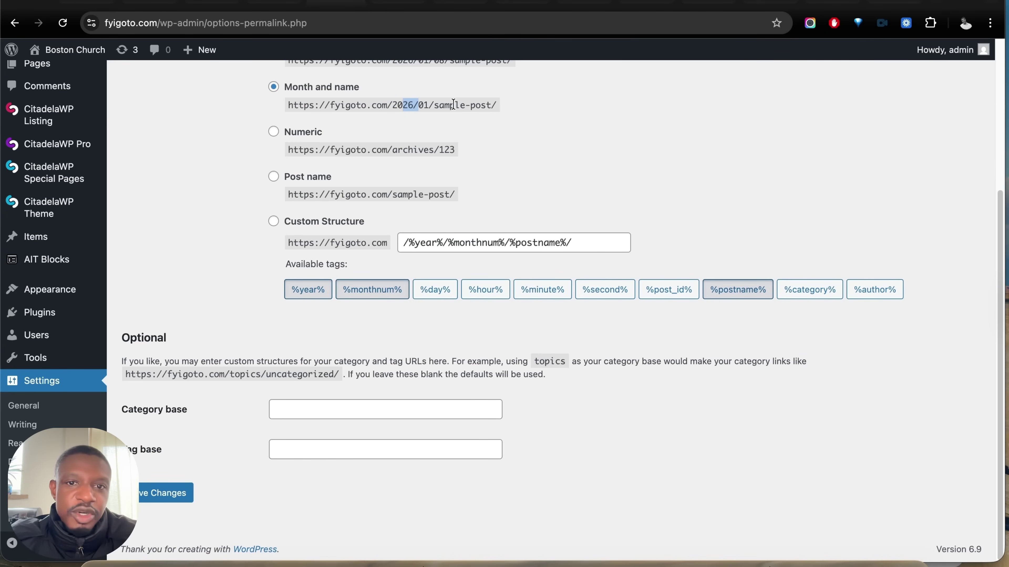